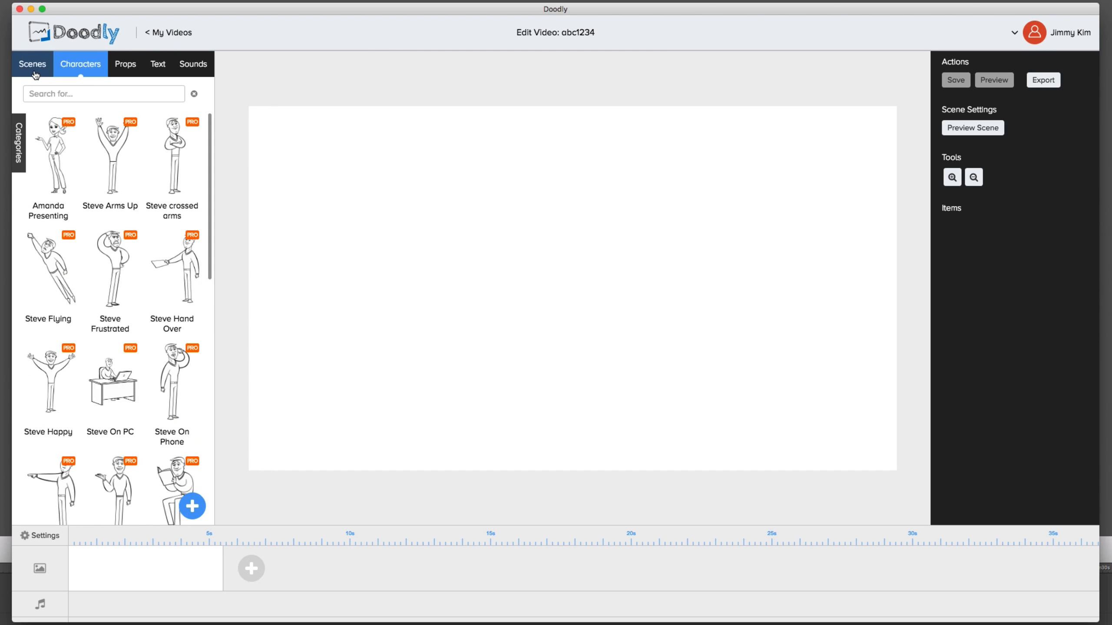
- Review the video settings, including the options for when the video ends, and cancel without changing anything
left_click(33, 63)
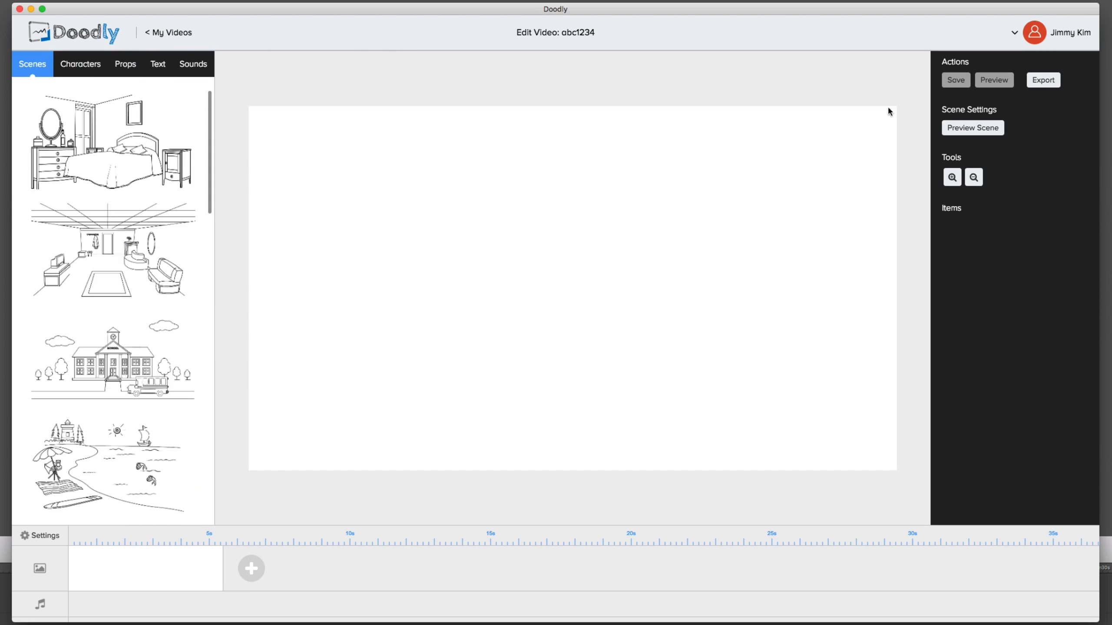
left_click(43, 542)
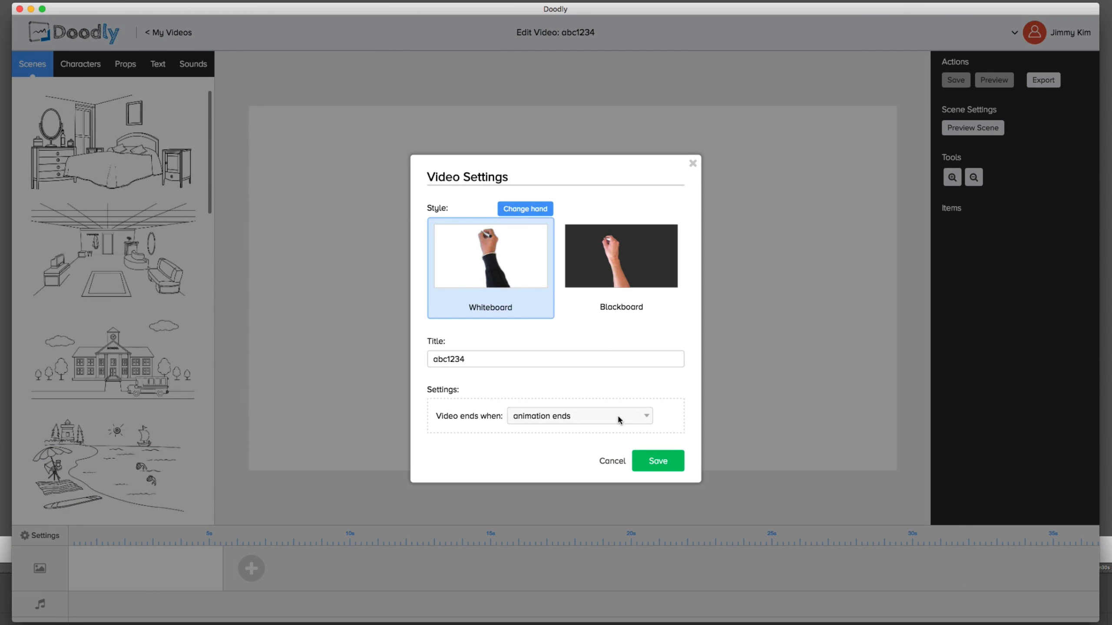
left_click(600, 418)
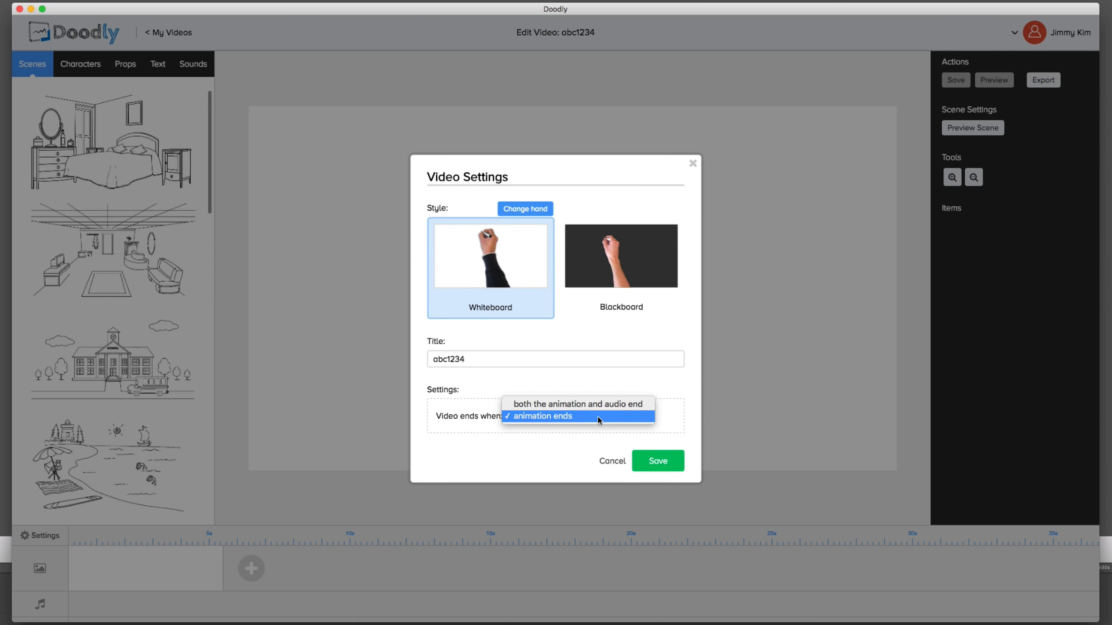
left_click(599, 418)
left_click(606, 462)
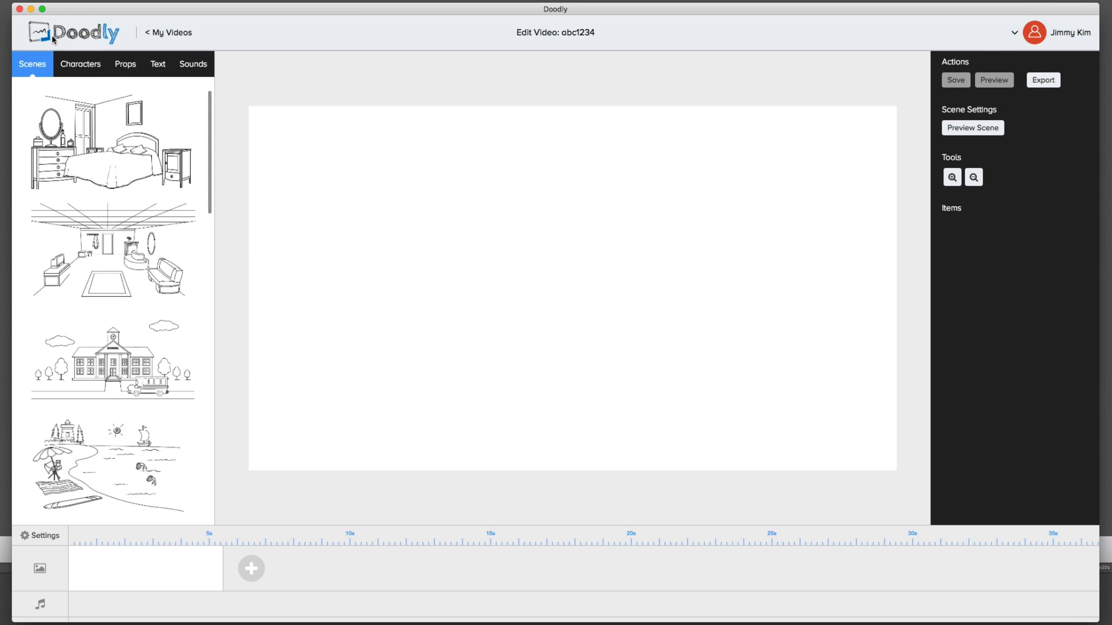
- Browse the character library to examine the available characters and their poses
left_click(80, 64)
scroll(171, 280, "down", 5)
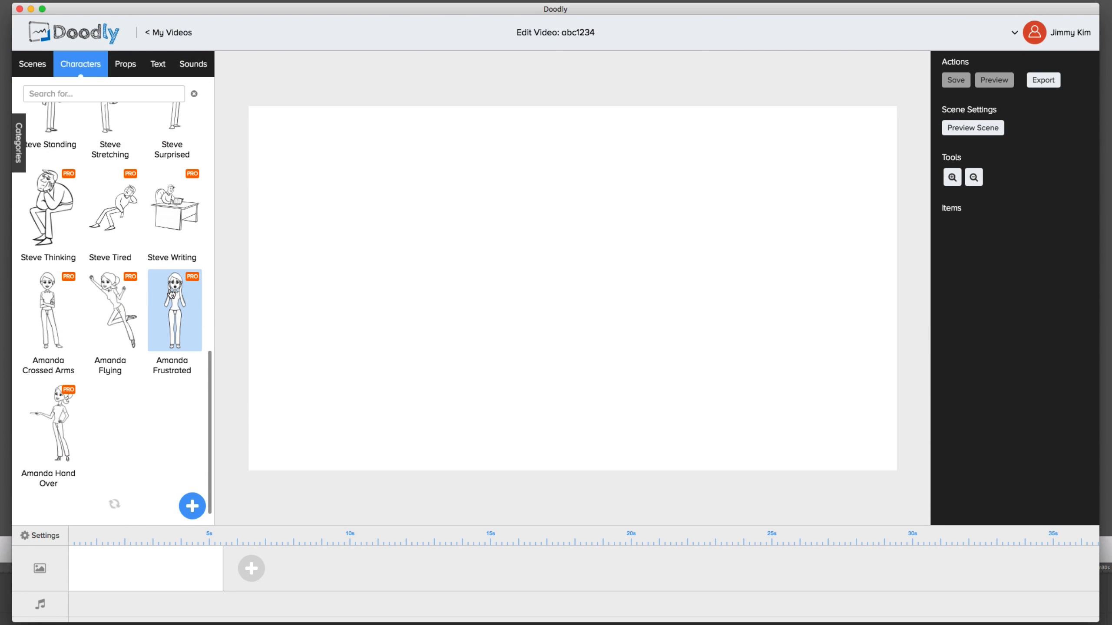
scroll(140, 296, "down", 15)
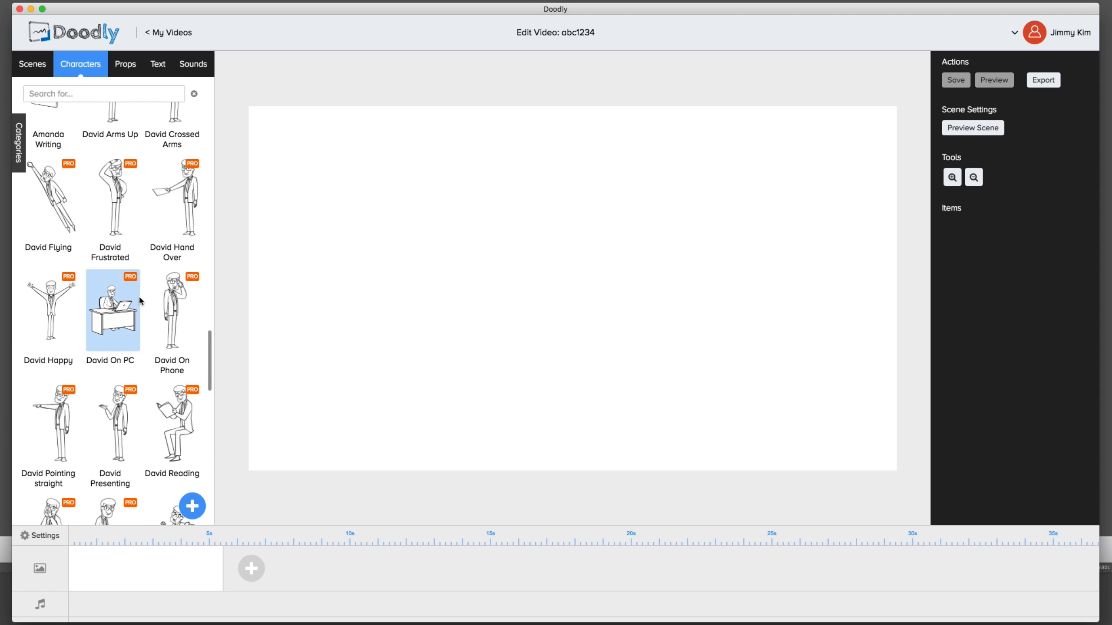
scroll(140, 297, "down", 15)
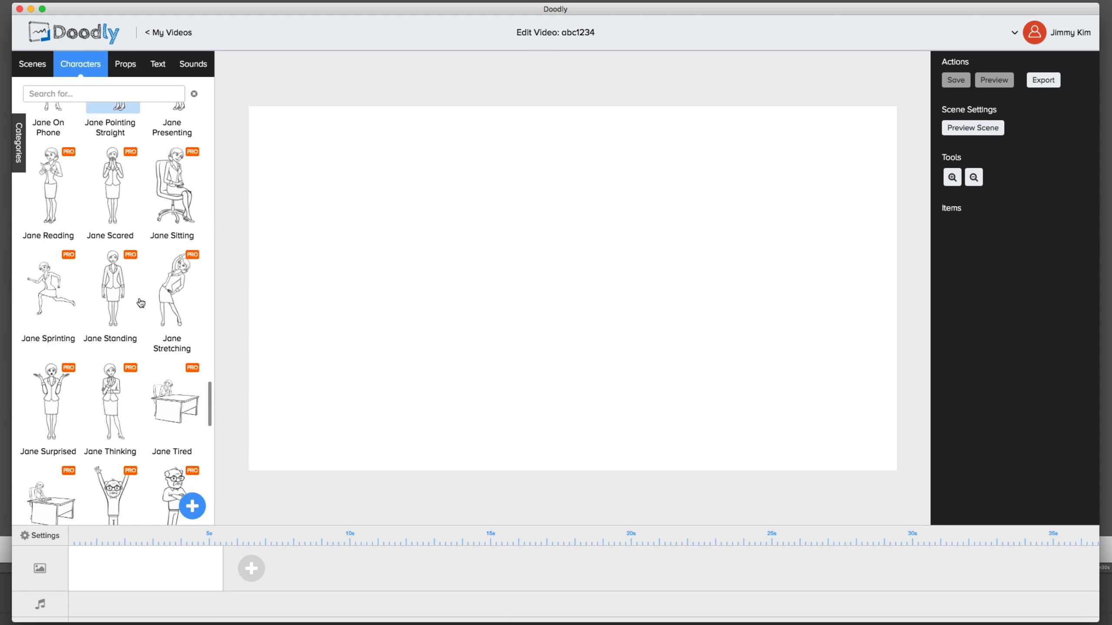
scroll(141, 303, "down", 15)
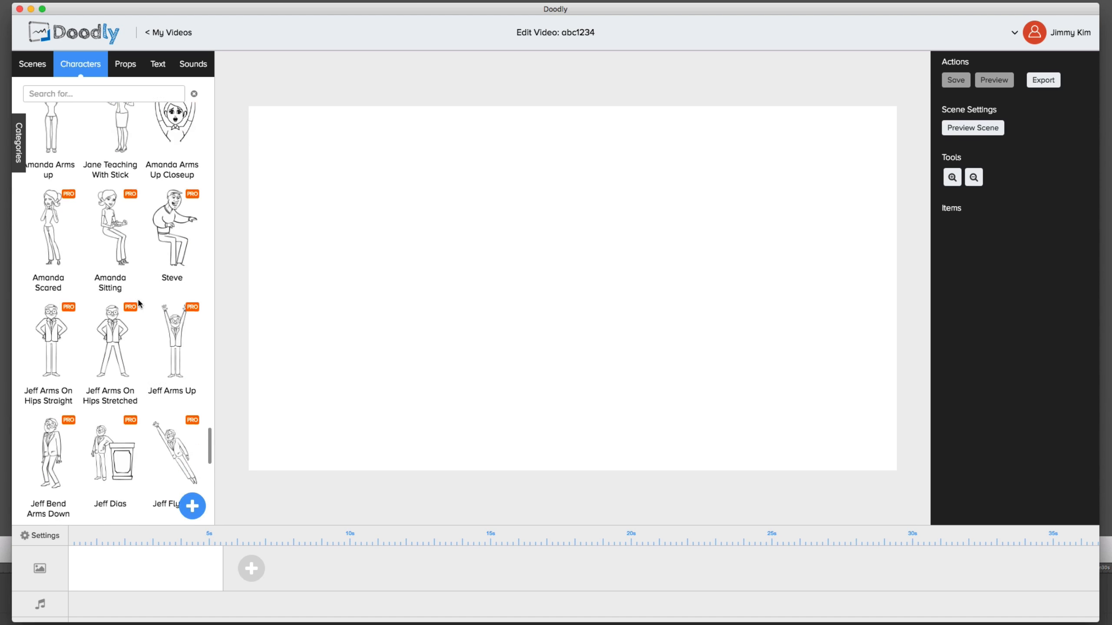
scroll(139, 303, "down", 4)
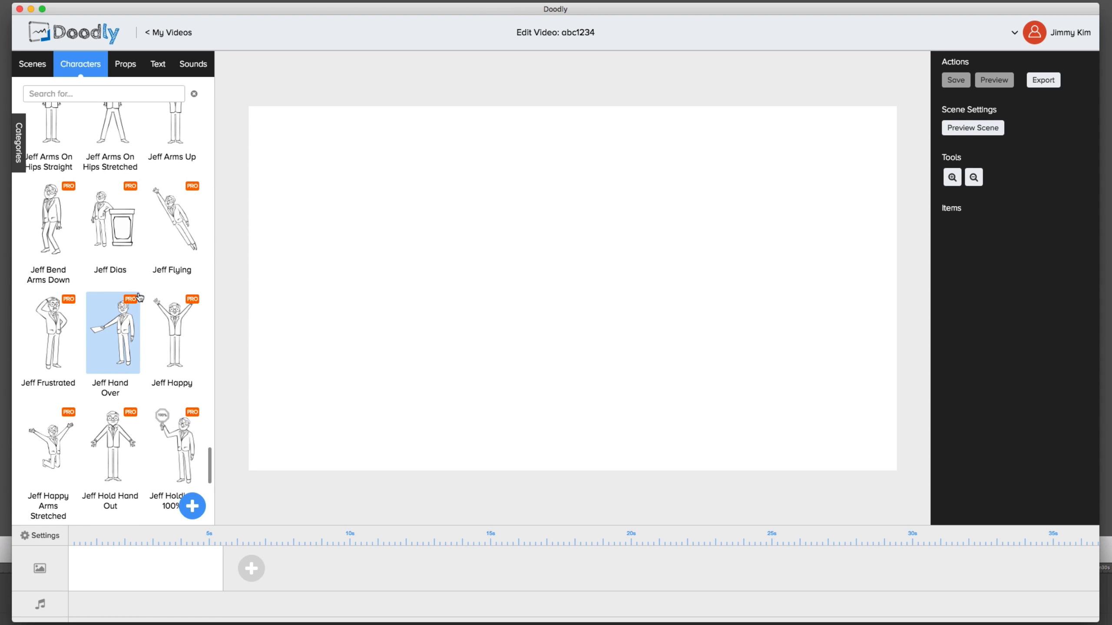
scroll(141, 296, "down", 4)
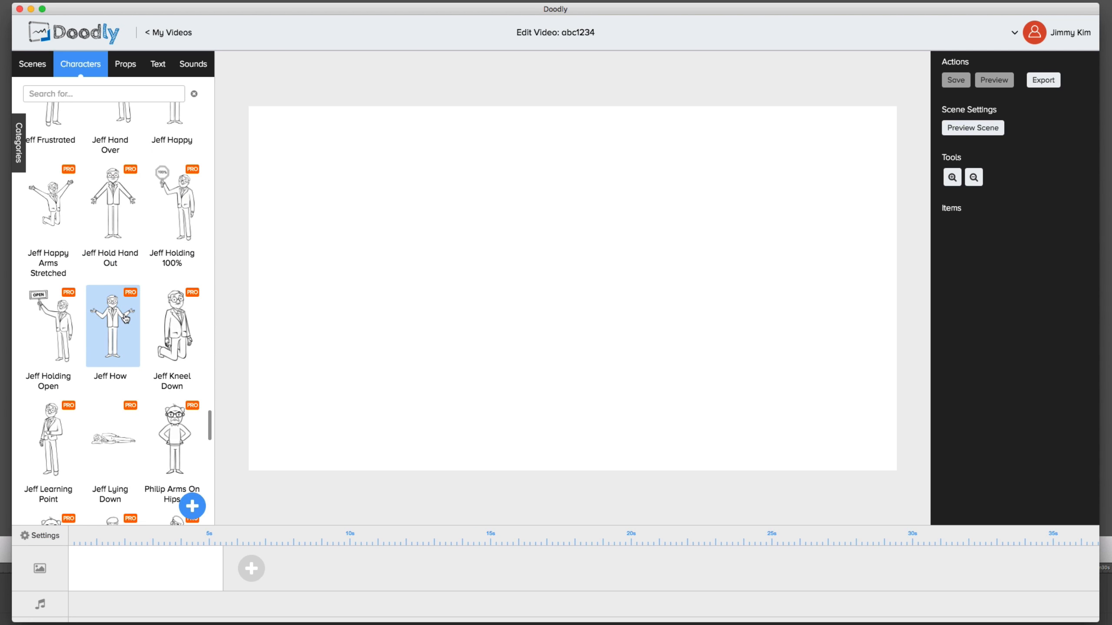
scroll(125, 319, "down", 14)
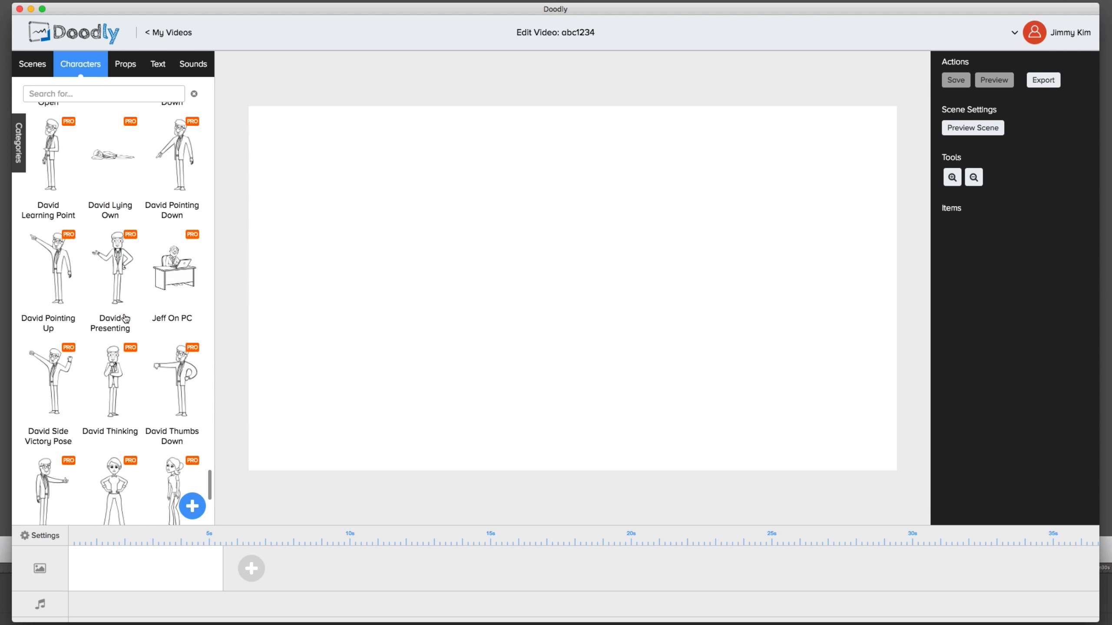
scroll(125, 319, "down", 15)
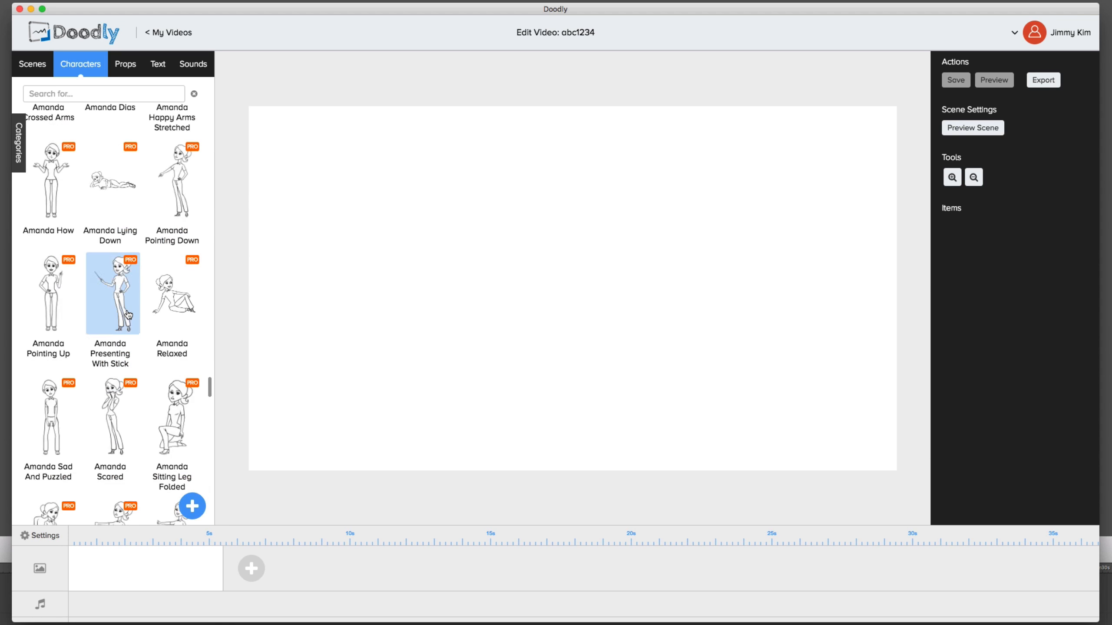
scroll(128, 314, "up", 20)
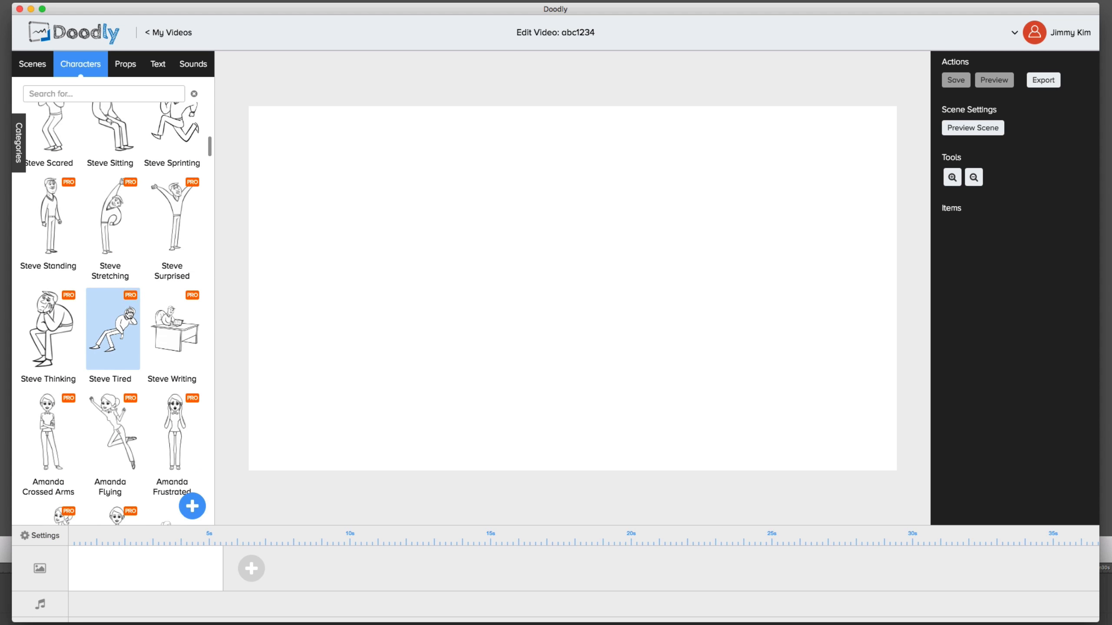
scroll(128, 314, "up", 8)
scroll(127, 315, "down", 4)
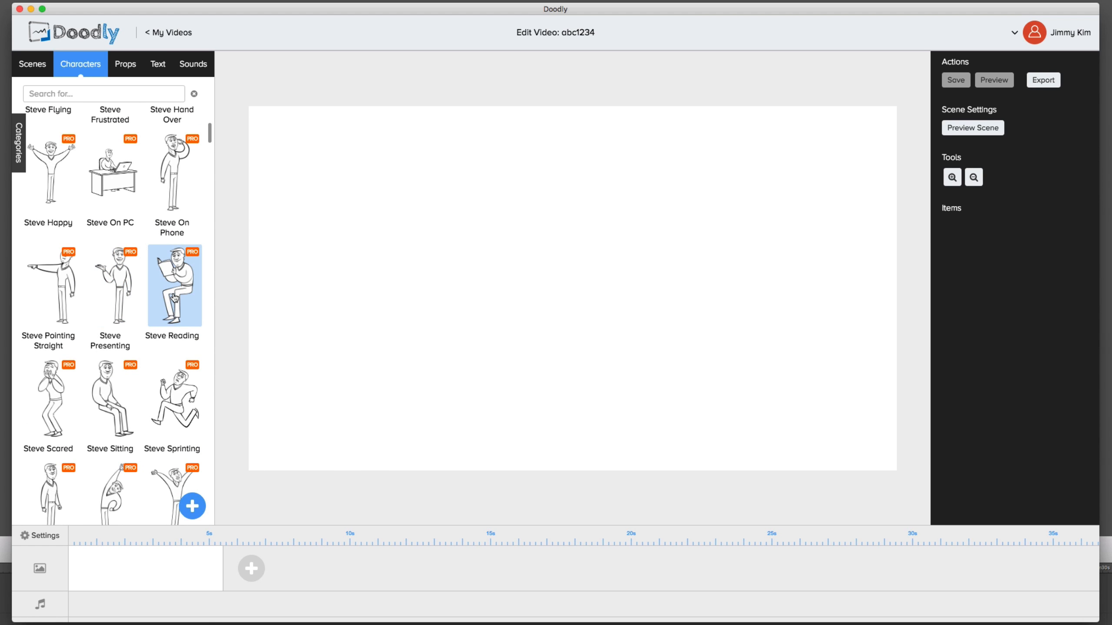
- Search the props for "chair" and place the first wooden chair near the centre of the scene
left_click(125, 64)
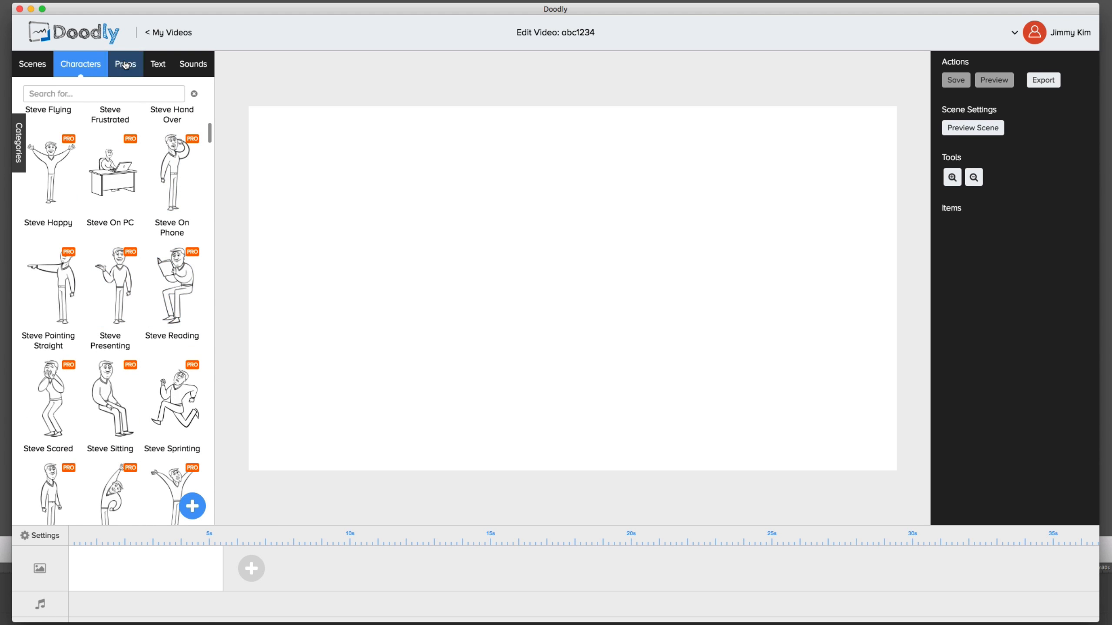
left_click(113, 93)
type("chair")
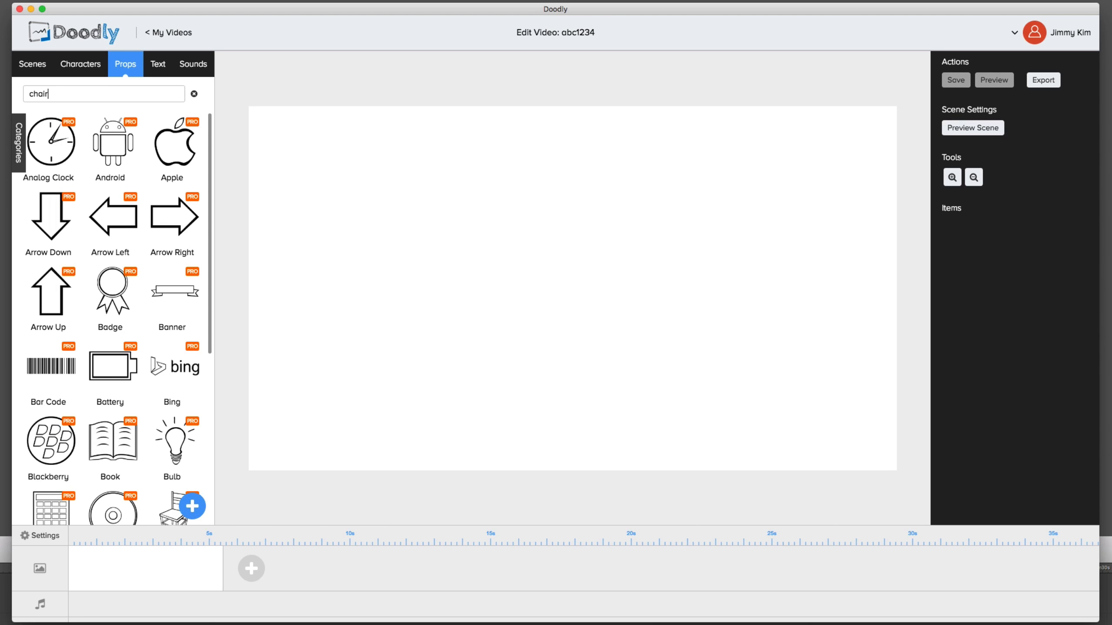
left_click(50, 139)
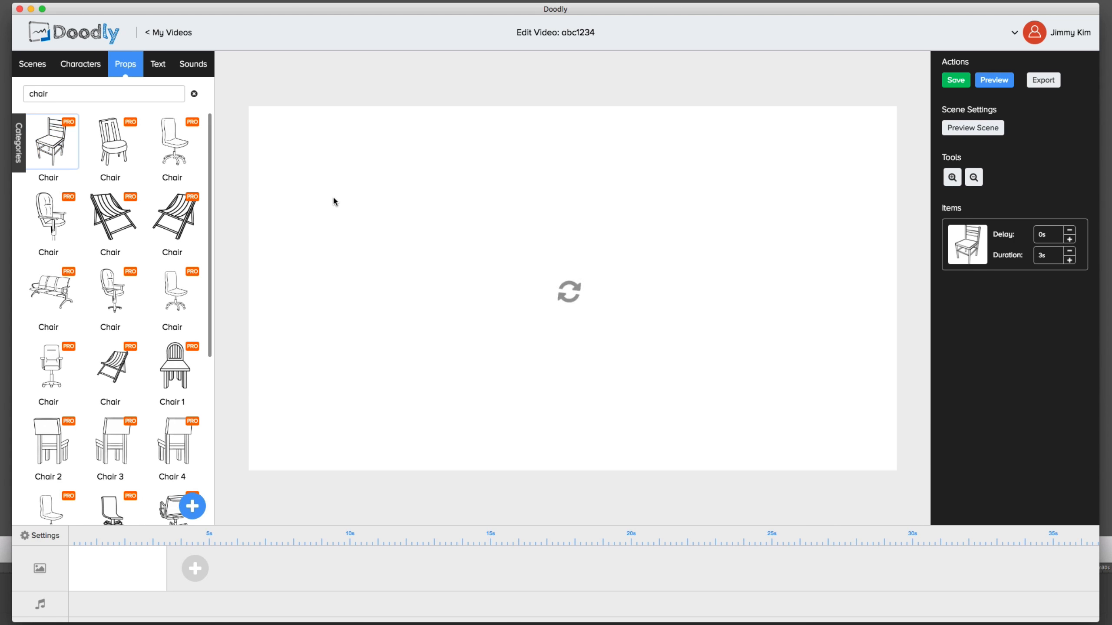
left_click_drag(559, 237, 567, 227)
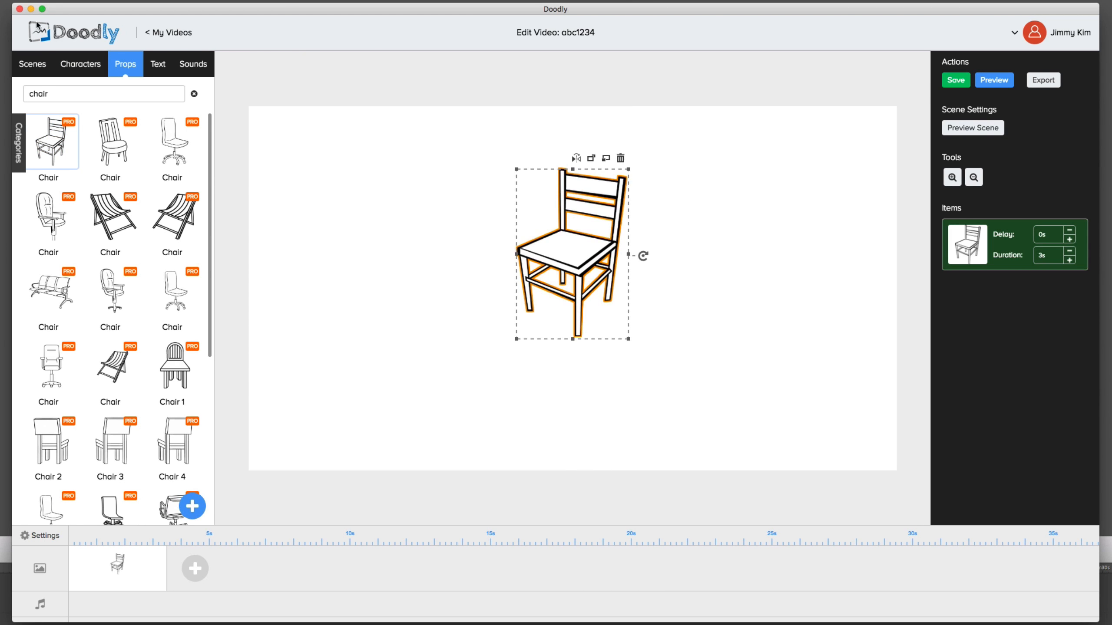
- Add the Steve Reading character over the chair, and enlarge the chair while moving it to his right
left_click(80, 64)
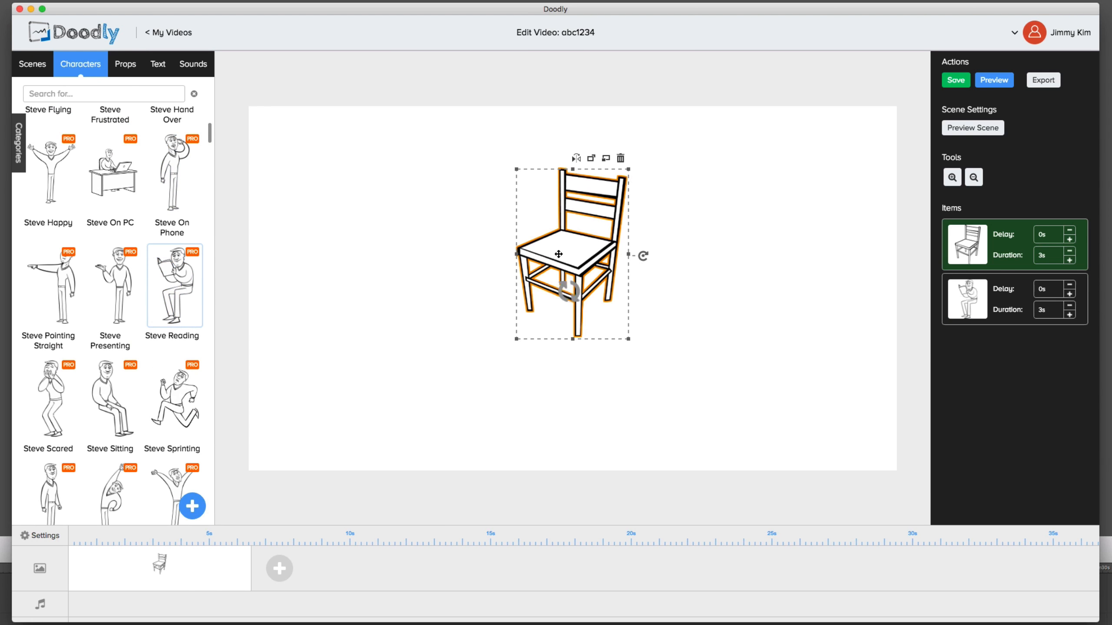
left_click_drag(562, 245, 558, 204)
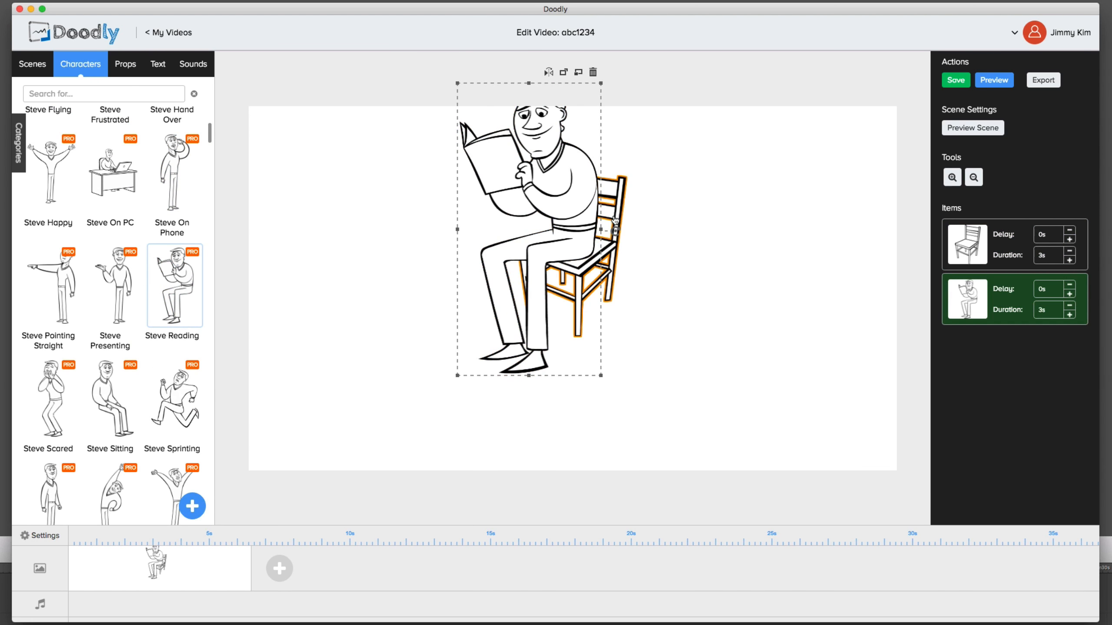
left_click_drag(593, 276, 672, 330)
left_click_drag(705, 395, 747, 458)
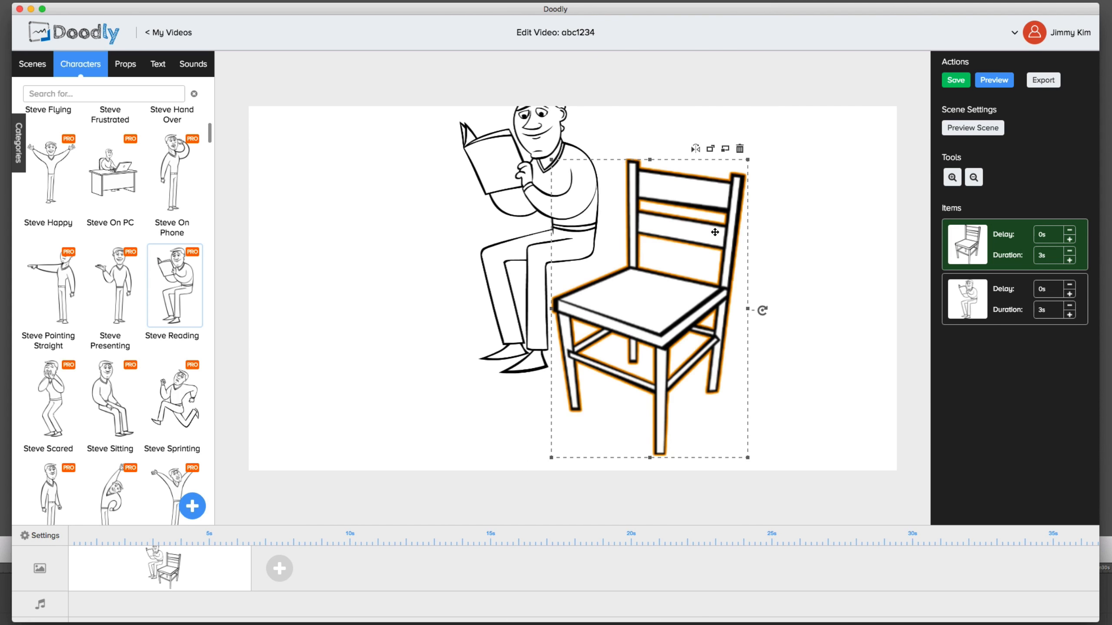
left_click_drag(717, 229, 749, 208)
- Move the reading character onto the front of the chair seat and scale him down slightly
left_click(553, 182)
left_click_drag(553, 182, 646, 219)
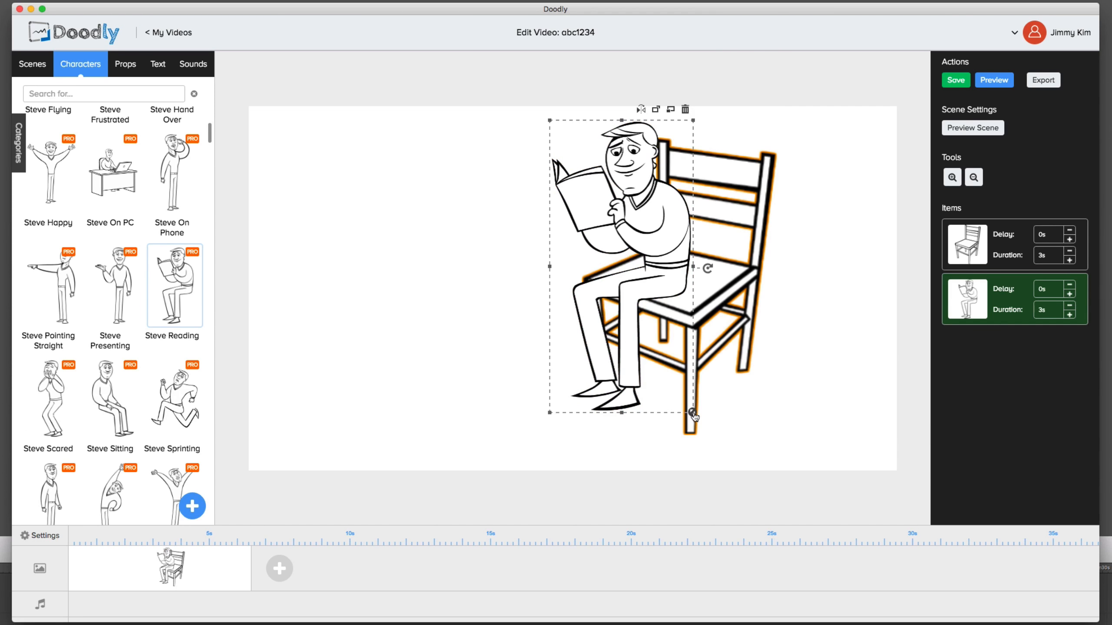
left_click_drag(692, 413, 678, 384)
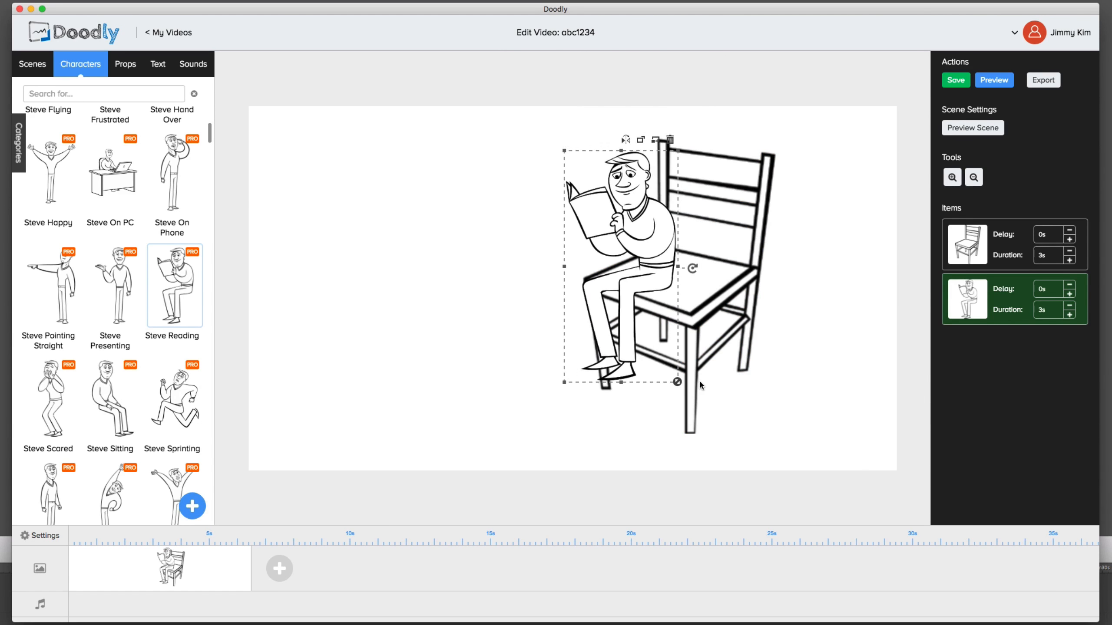
left_click(700, 384)
- Shrink the chair to match the reading character and position it beneath him so he appears seated
left_click(777, 193)
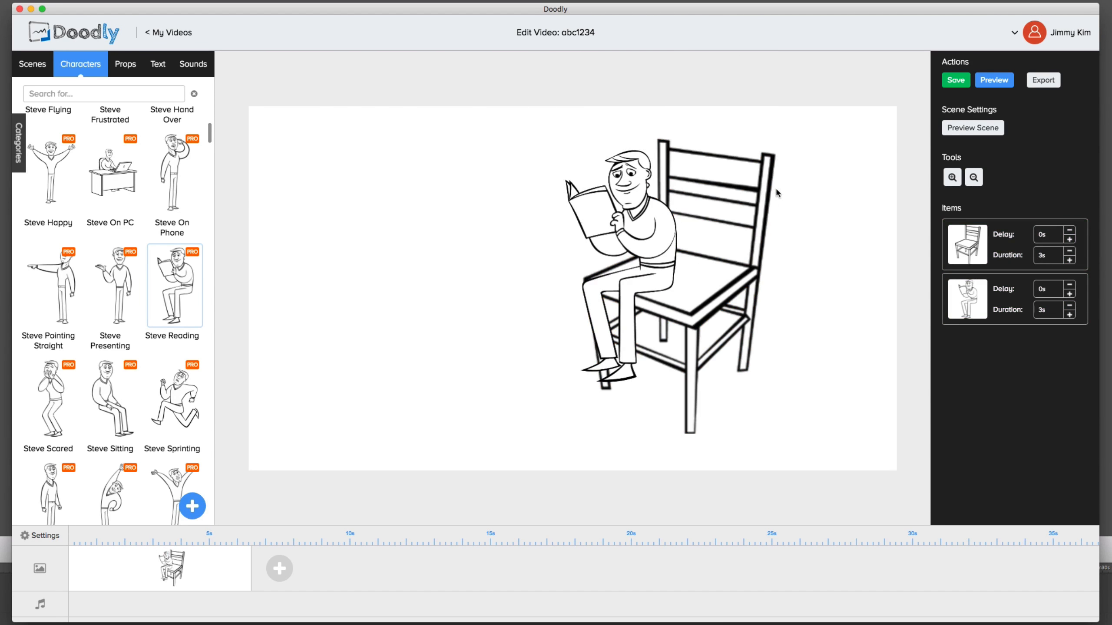
left_click(777, 193)
left_click_drag(778, 140, 699, 225)
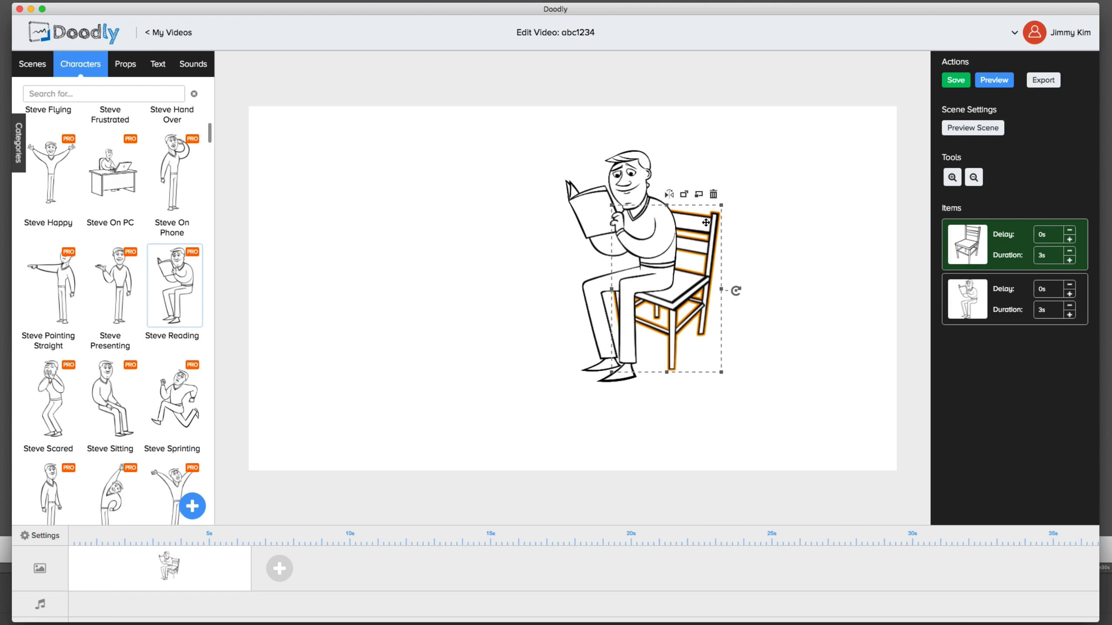
left_click(691, 197)
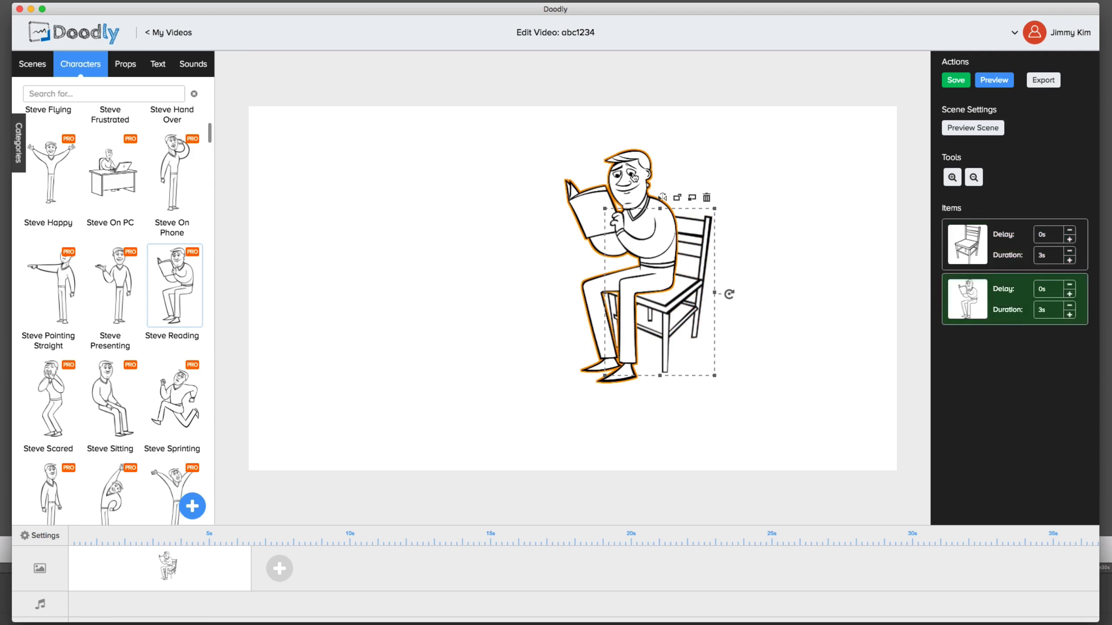
- Try sending the reading character behind the chair, mirroring and rotating him, and restore his original arrangement
left_click(657, 157)
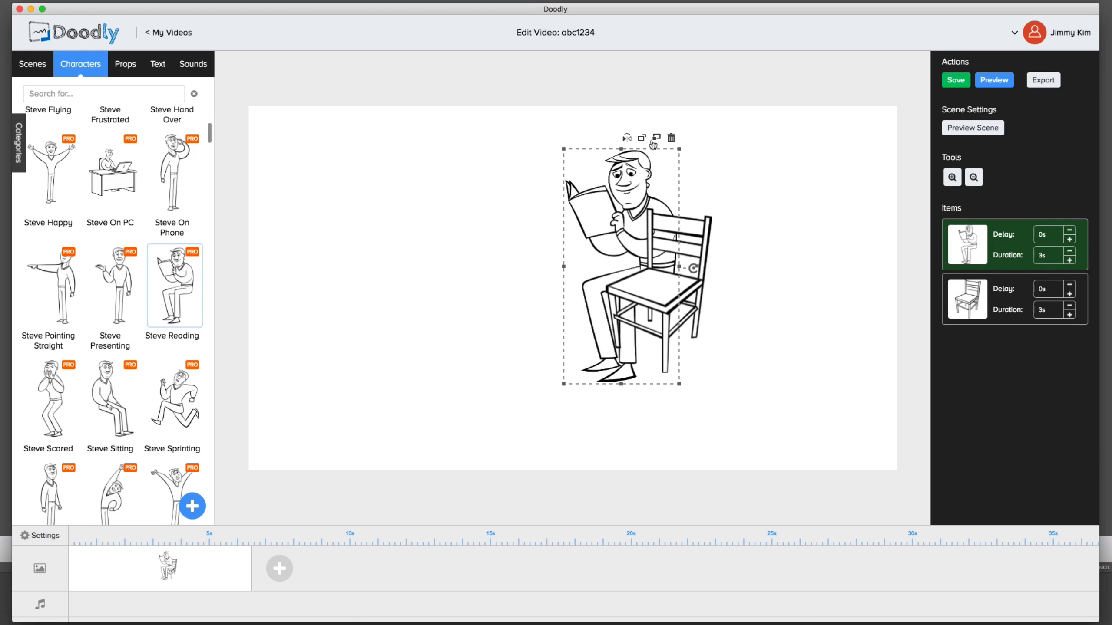
left_click(641, 141)
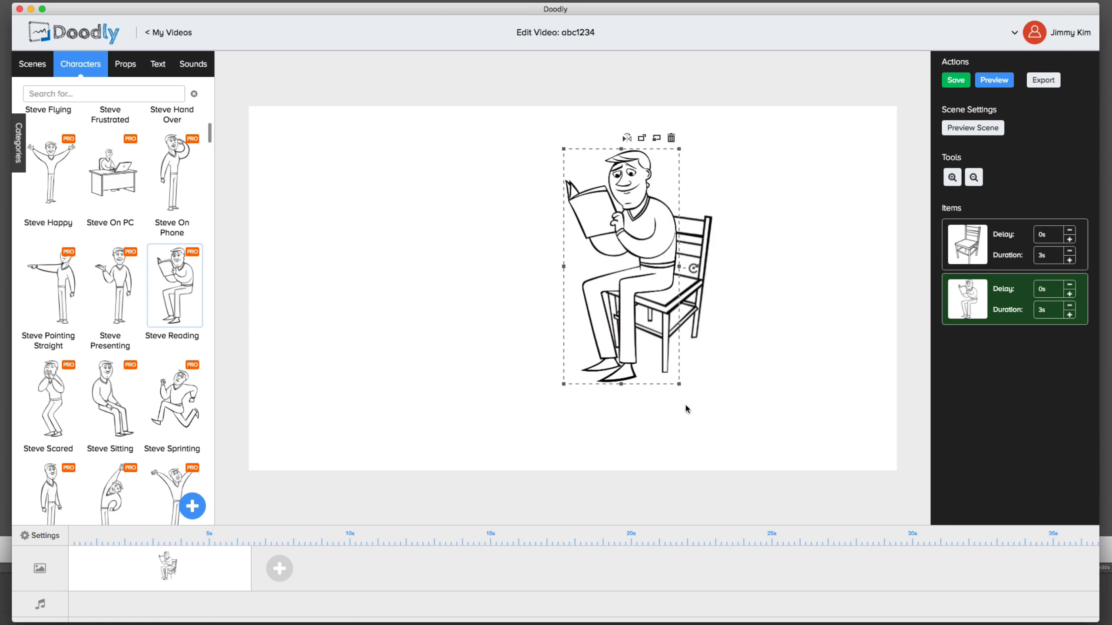
left_click(626, 139)
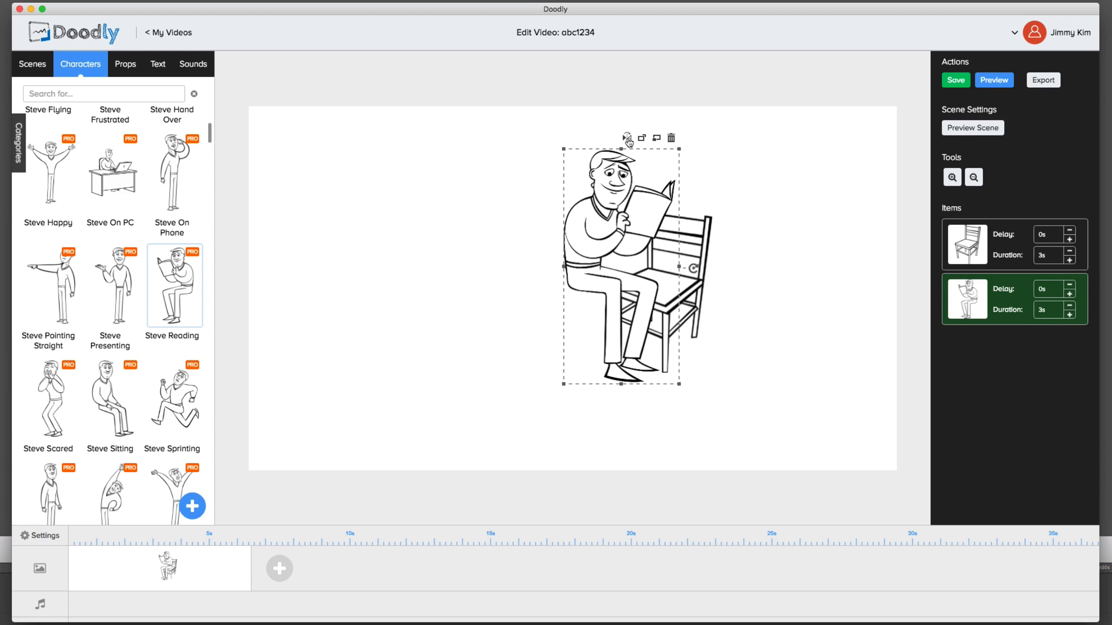
left_click(627, 139)
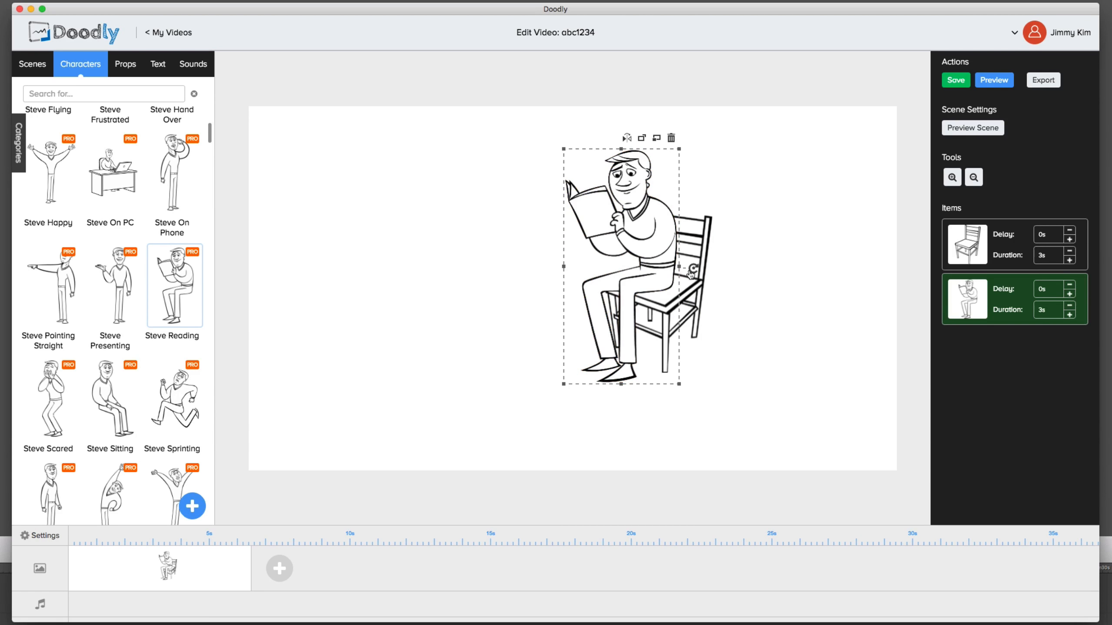
mouse_move(693, 268)
left_mouse_down()
mouse_move(669, 326)
mouse_move(528, 287)
mouse_move(540, 218)
mouse_move(617, 184)
mouse_move(690, 226)
mouse_move(669, 260)
mouse_move(693, 269)
left_mouse_up()
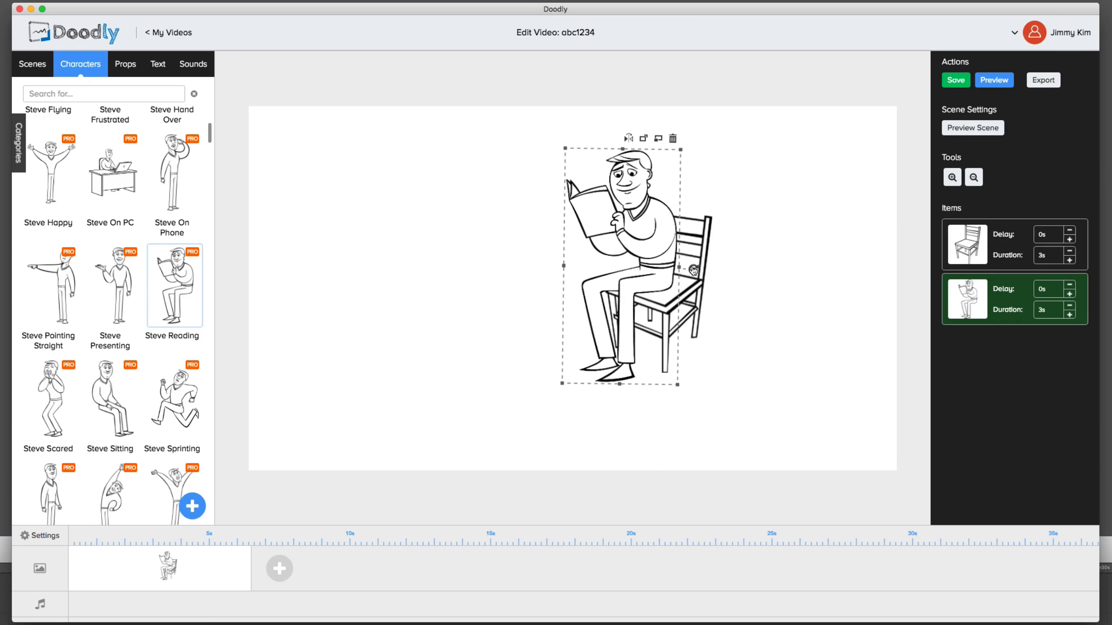
left_click(368, 192)
- Search the props for "table" and add the panelled table with the wide overhanging top
left_click(125, 62)
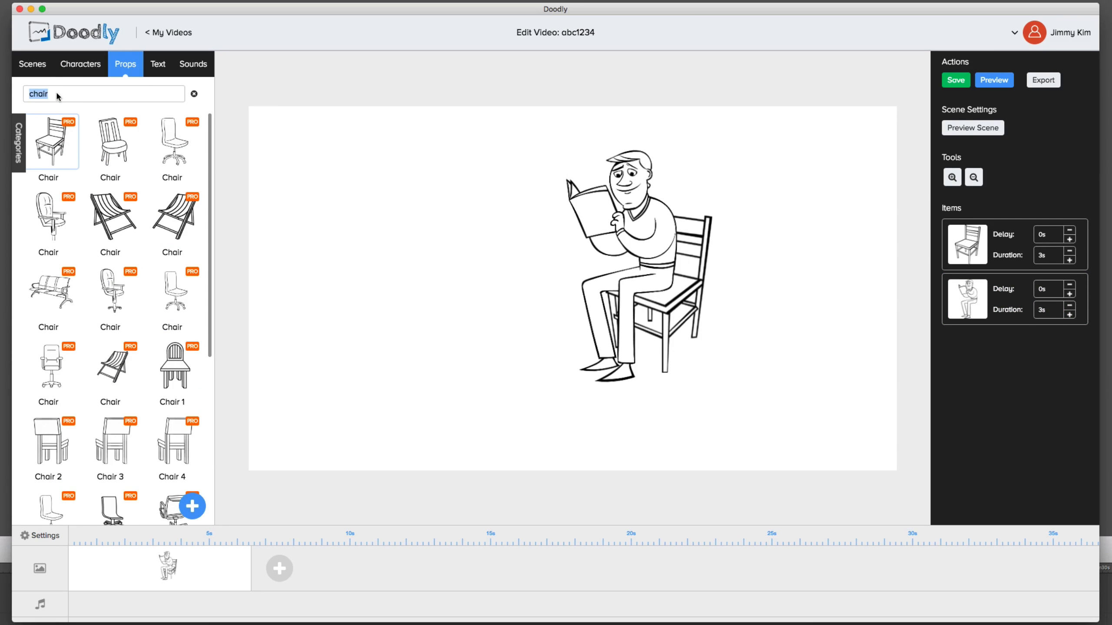
key("BackSpace")
key("BackSpace")
type("le")
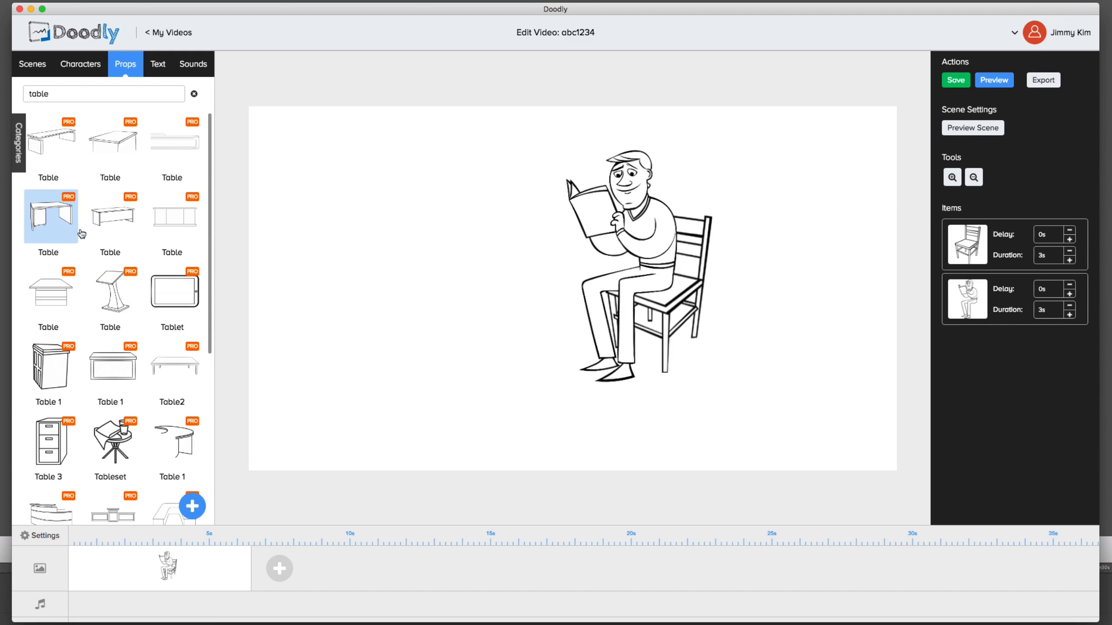
left_click(67, 285)
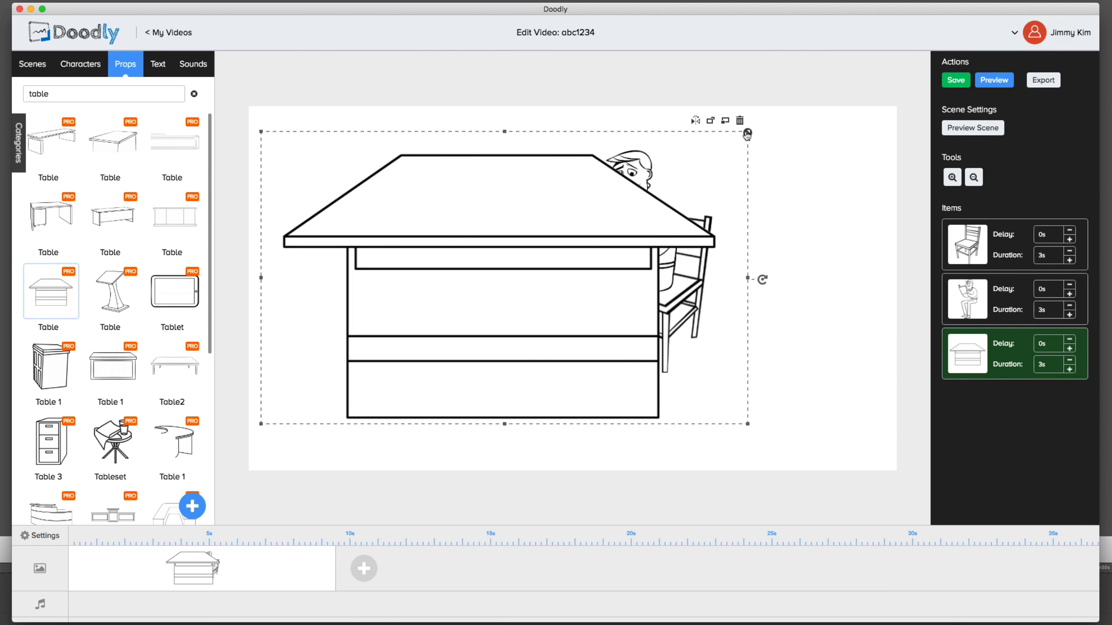
- Scale the table down to fit the seated character and position it in front of his legs
left_click_drag(747, 133, 619, 211)
left_click_drag(553, 240, 545, 269)
left_click_drag(612, 237, 652, 214)
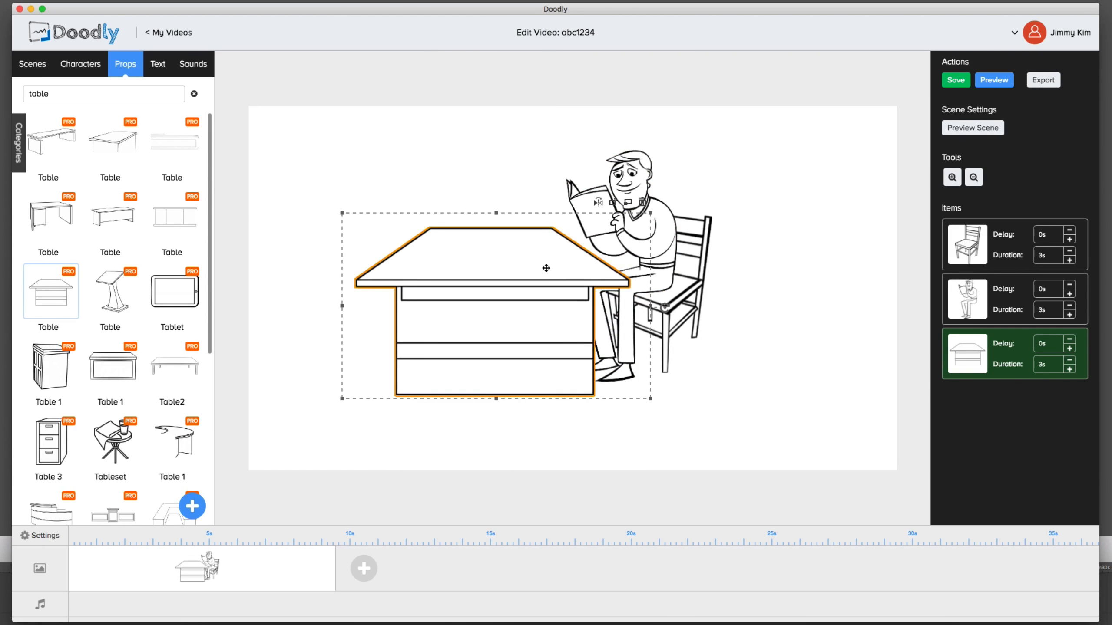
- Nudge the table slightly to finish its placement in front of the seated man
left_click_drag(544, 269, 546, 272)
left_click(284, 179)
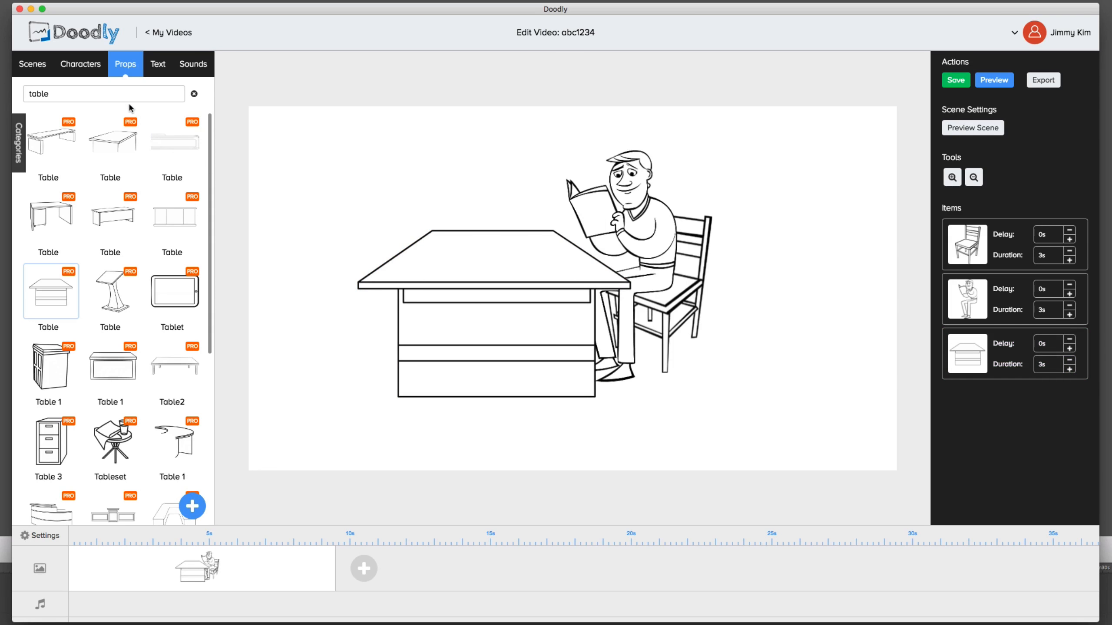
- Search the props for "clock" and place the plain round double-rimmed clock in the scene's upper-left corner
type("w")
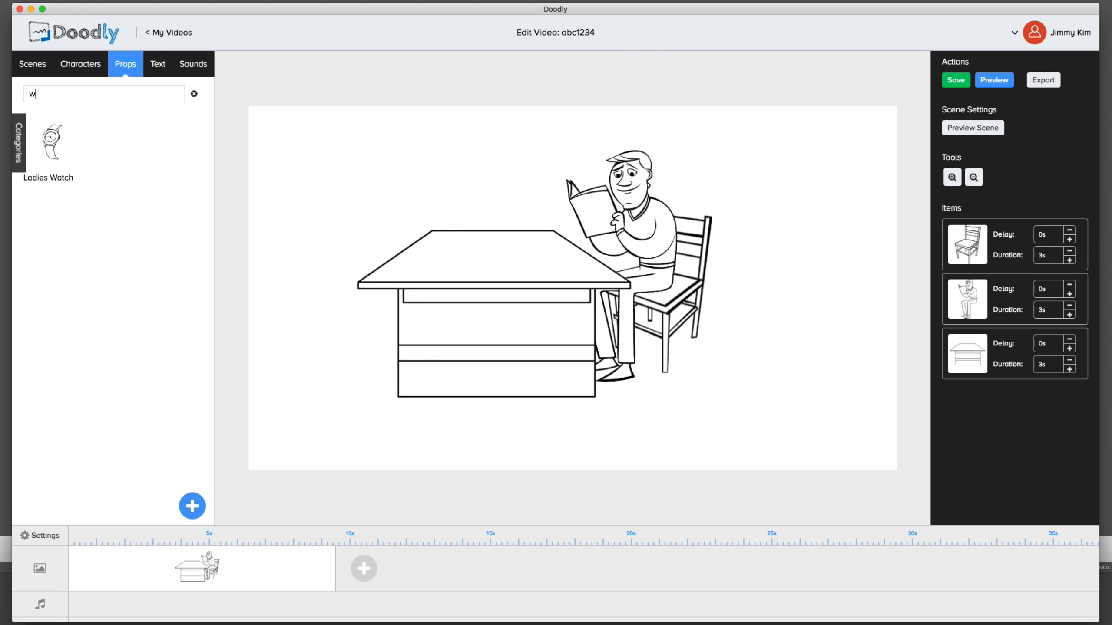
type("atchclock")
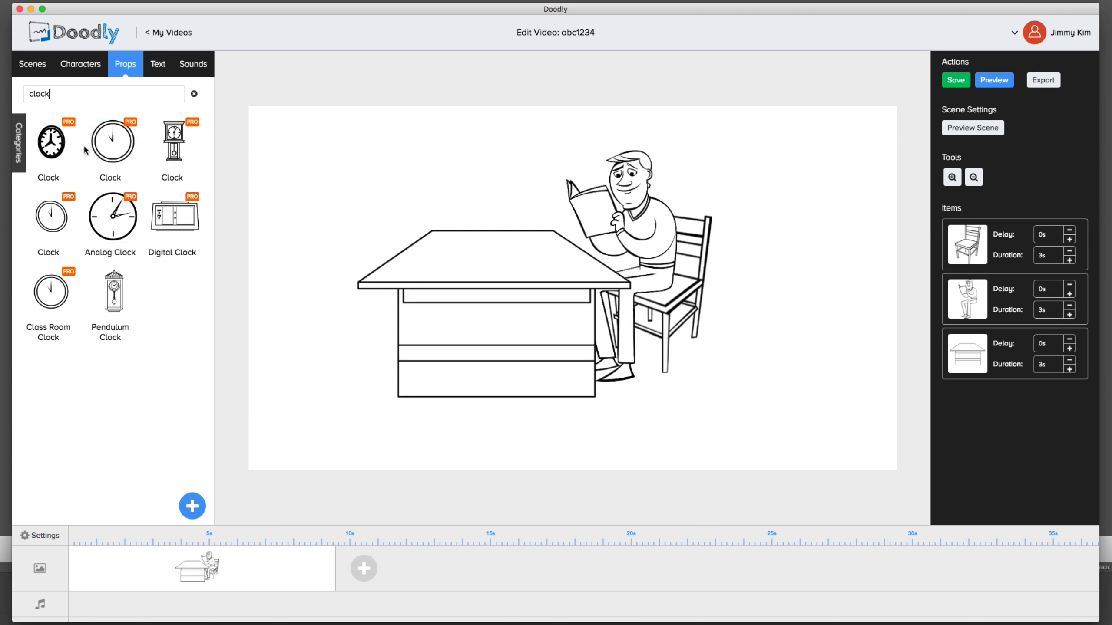
left_click(112, 161)
left_click_drag(569, 306, 321, 155)
left_click(428, 161)
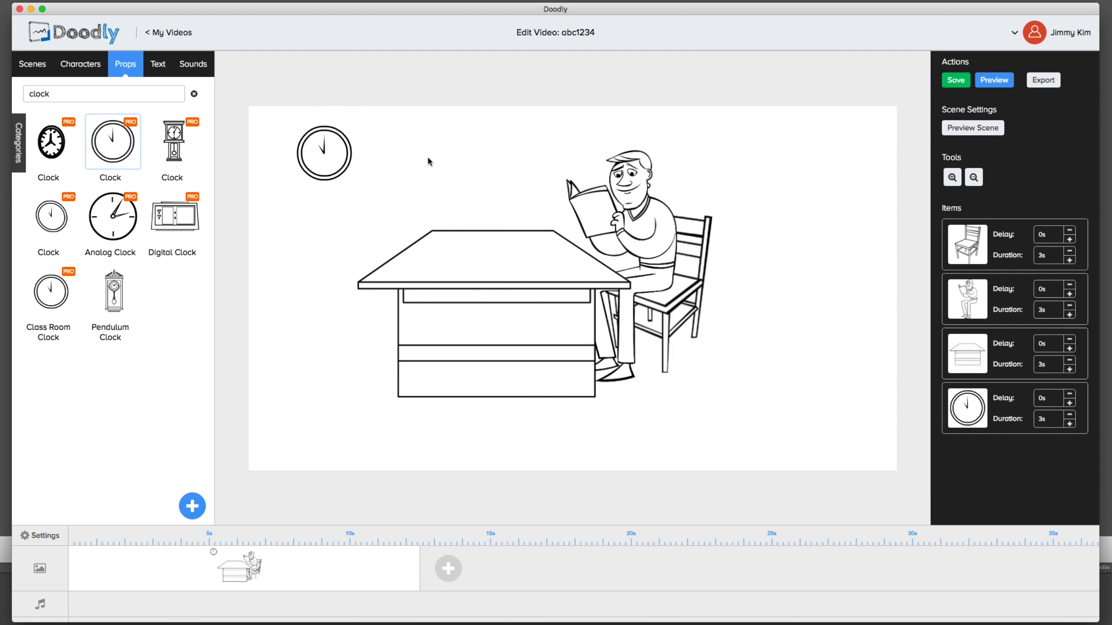
- Enlarge the wall clock slightly in the scene's upper-left corner and deselect it
left_click(352, 162)
mouse_move(358, 190)
left_mouse_down()
mouse_move(489, 310)
mouse_move(379, 205)
mouse_move(371, 179)
left_mouse_up()
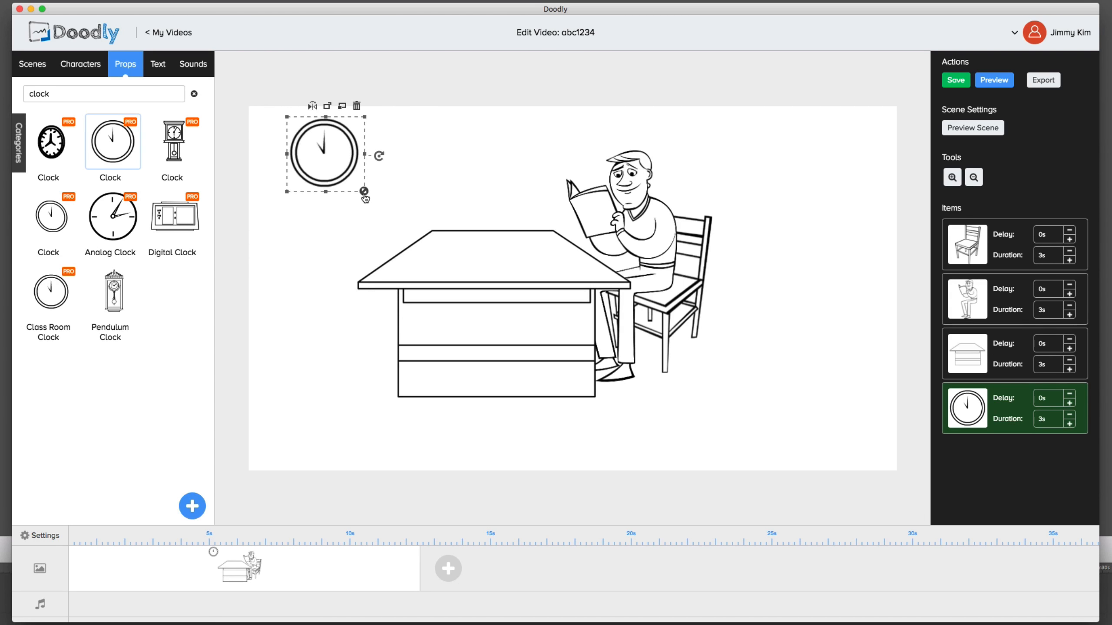
left_click(412, 197)
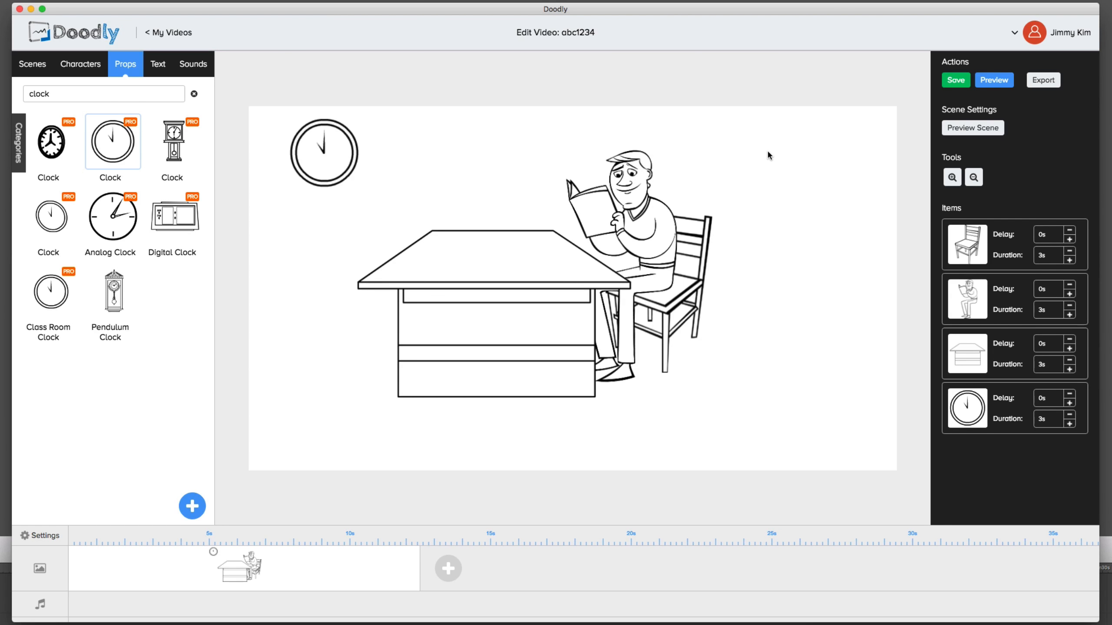
- Play the video preview with the chair, man, table and clock, and close it
left_click(990, 81)
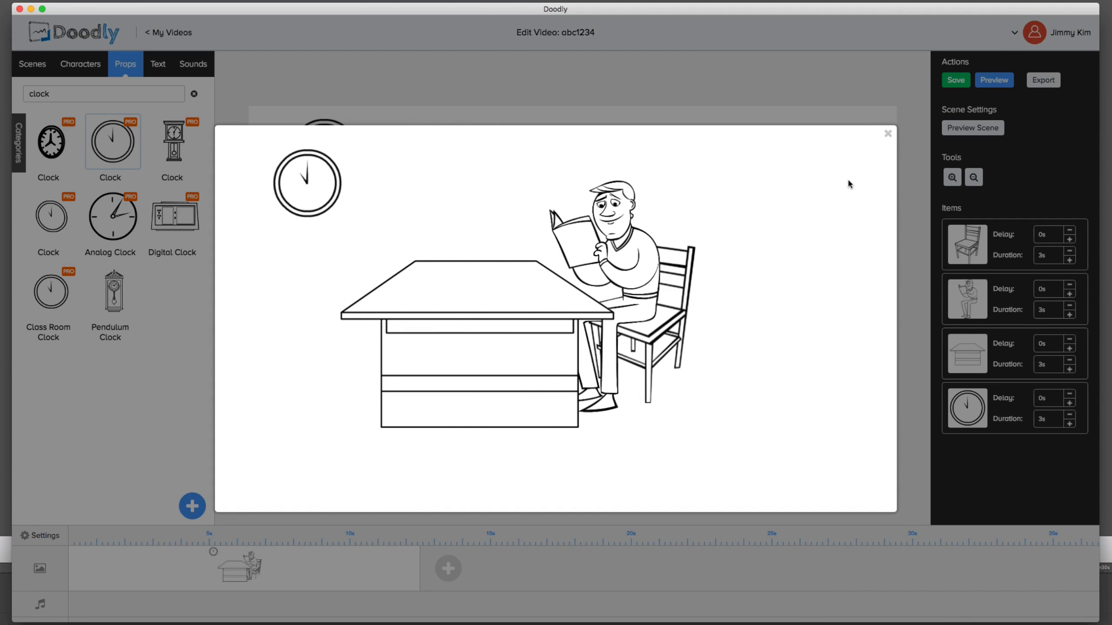
left_click(888, 134)
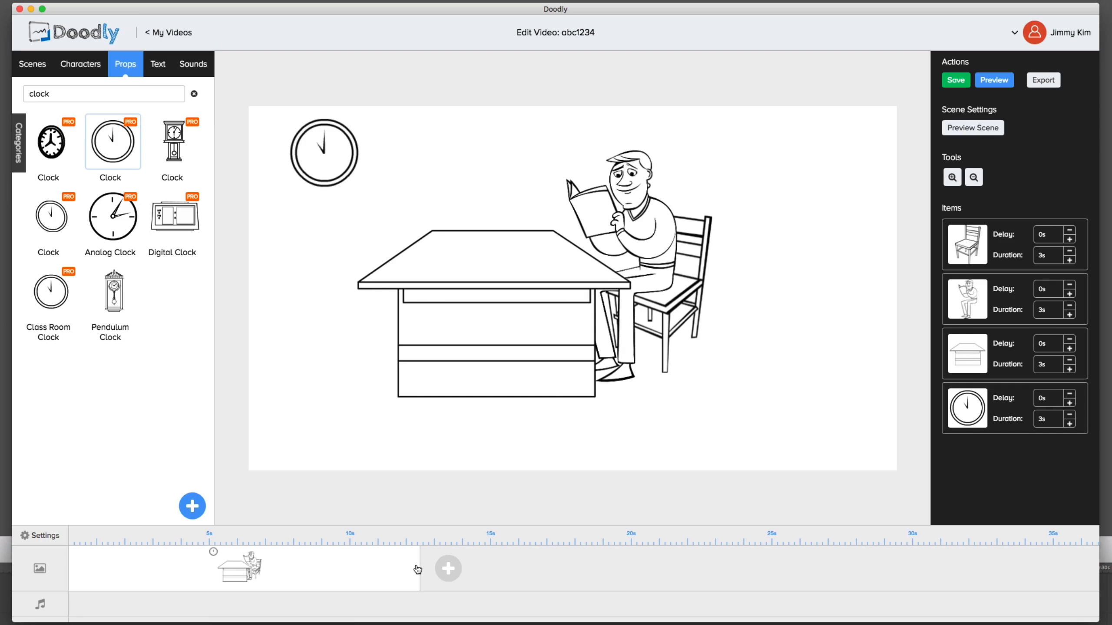
- Shorten the scene on the timeline to about 3 seconds and preview the faster drawing
left_click_drag(419, 567, 153, 560)
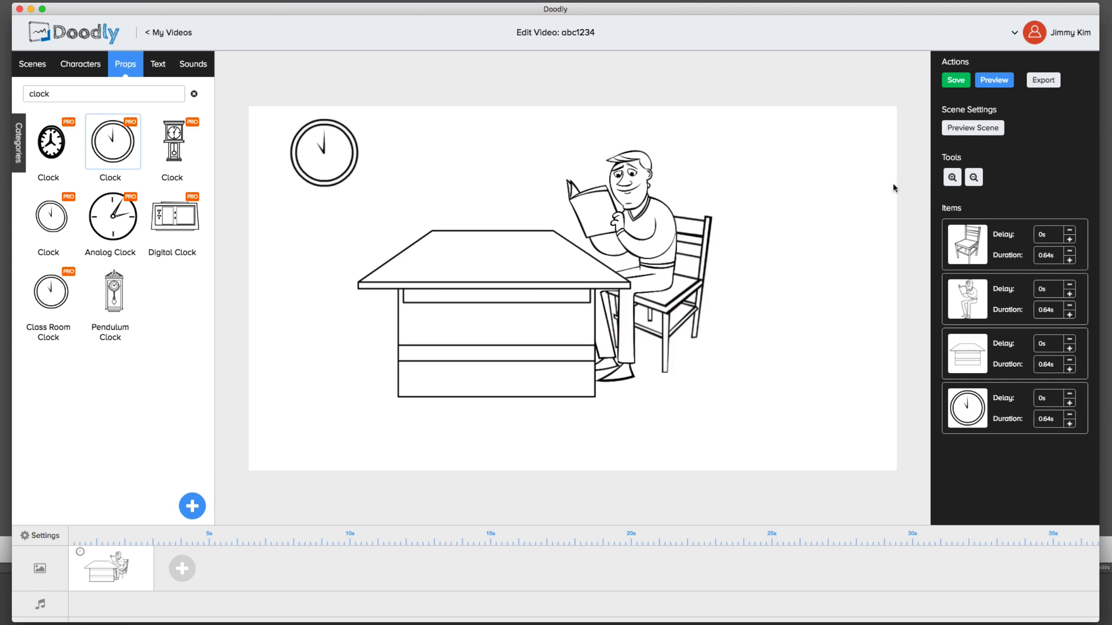
left_click(988, 131)
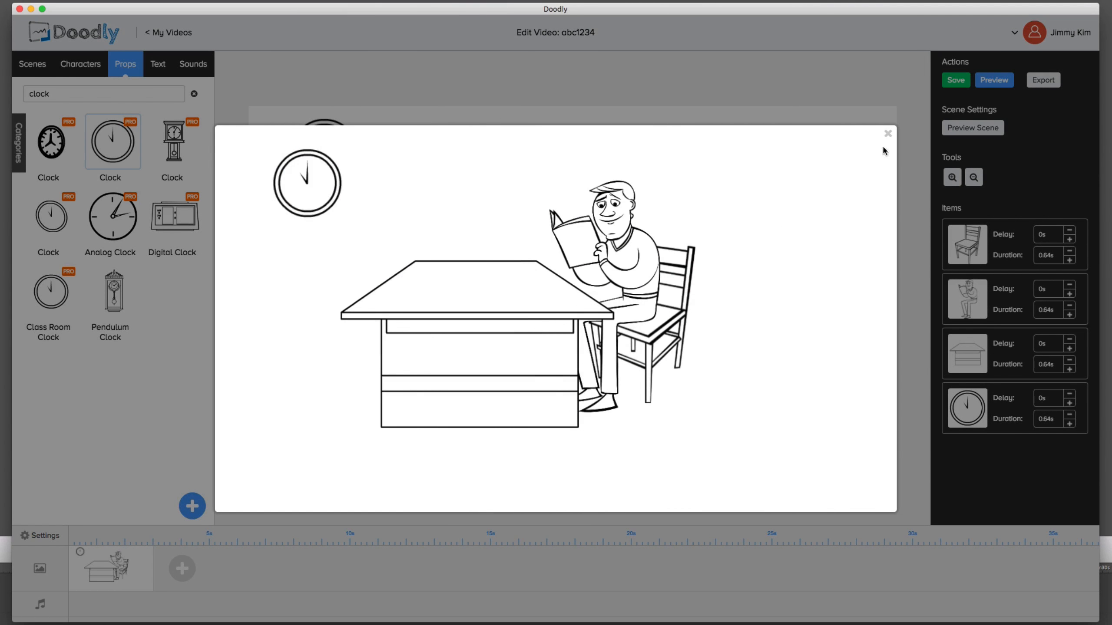
left_click(888, 134)
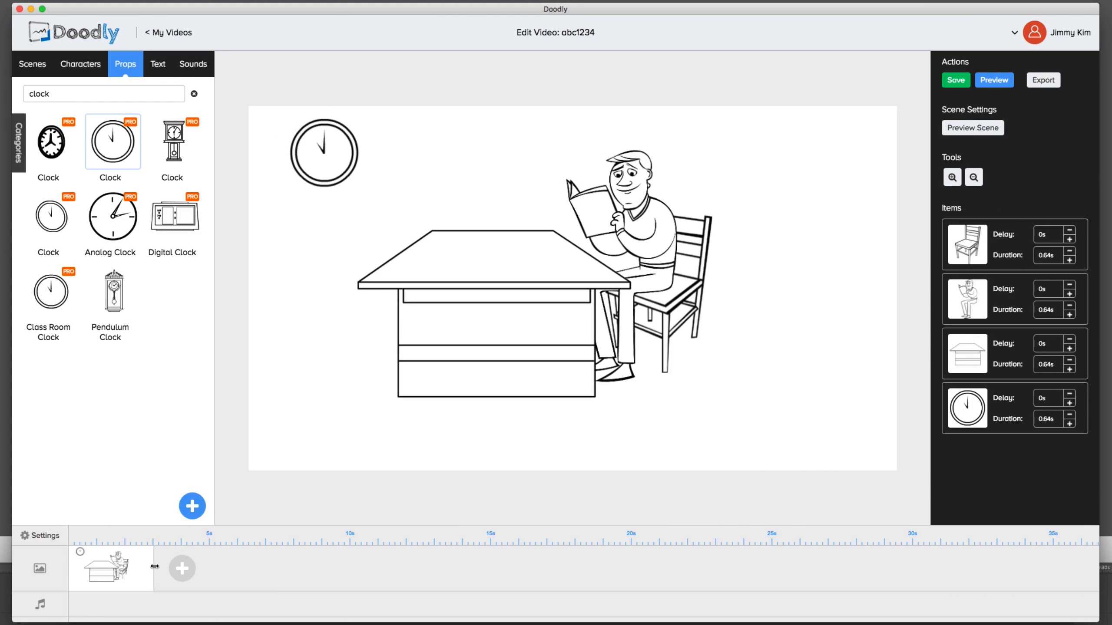
- Extend the scene on the timeline to about 20 seconds and preview the slower drawing
left_click_drag(154, 567, 631, 558)
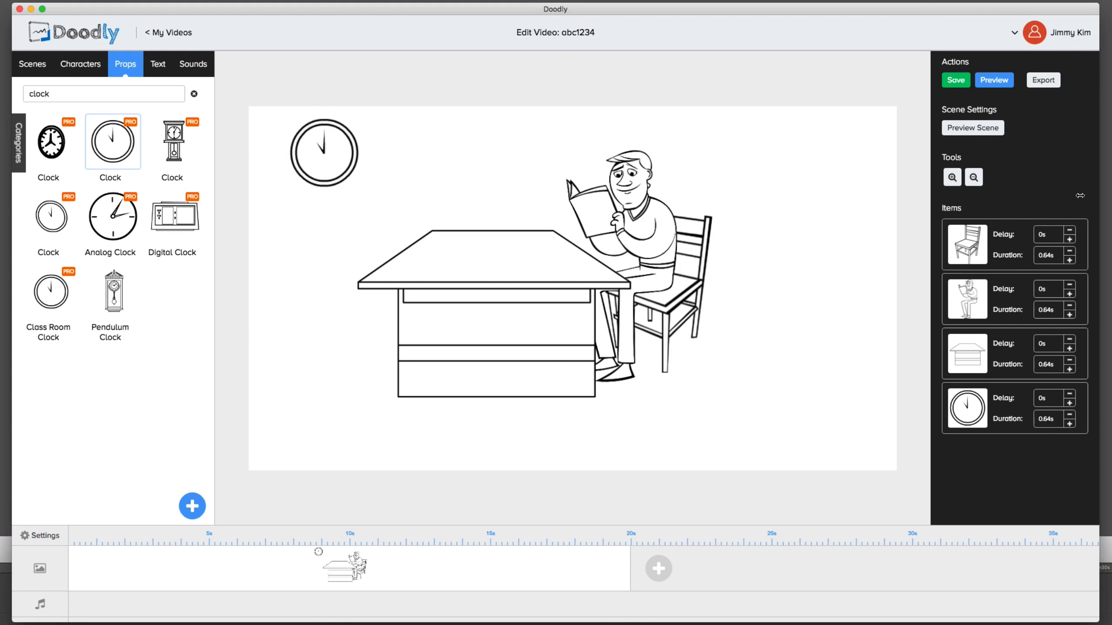
left_click(1003, 86)
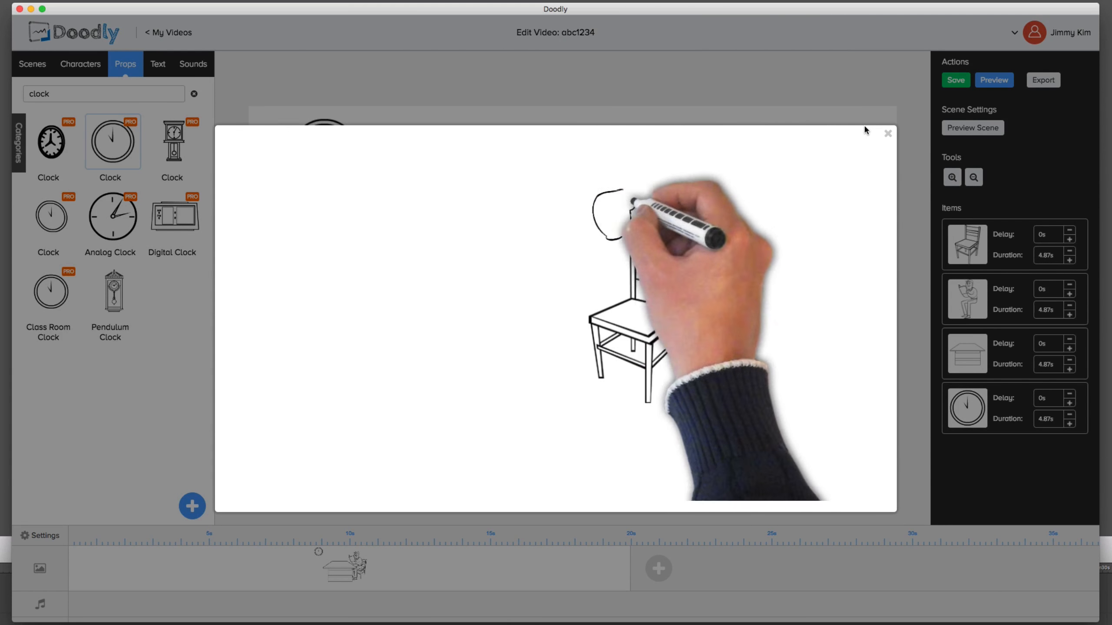
left_click(888, 134)
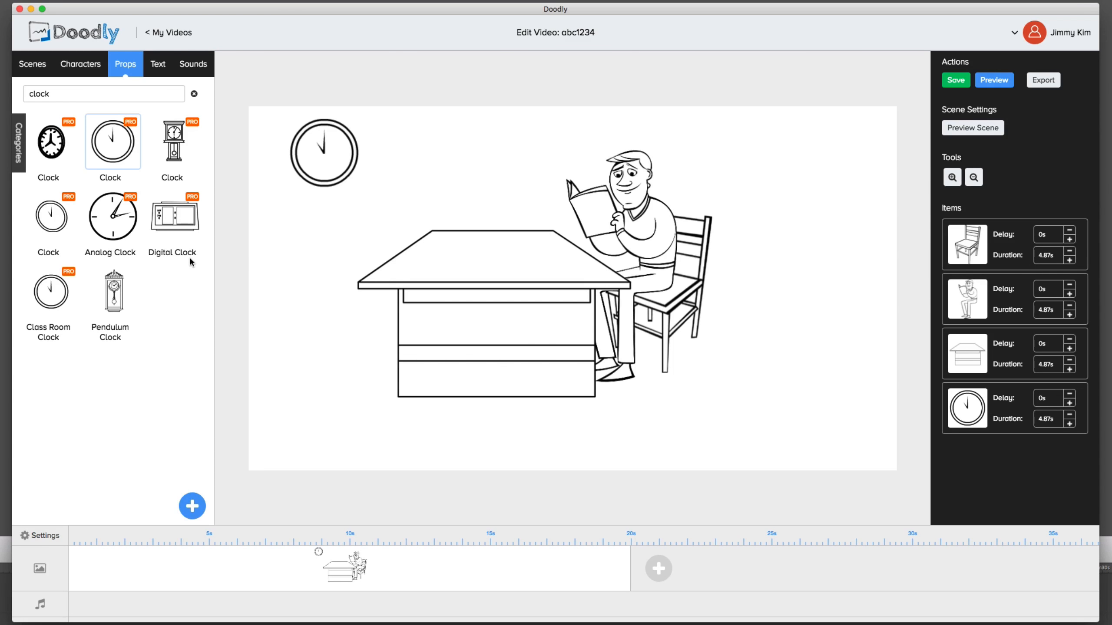
- Upload octagon_8_sides_T.png from Downloads as a new prop titled "Octagon"
left_click(190, 511)
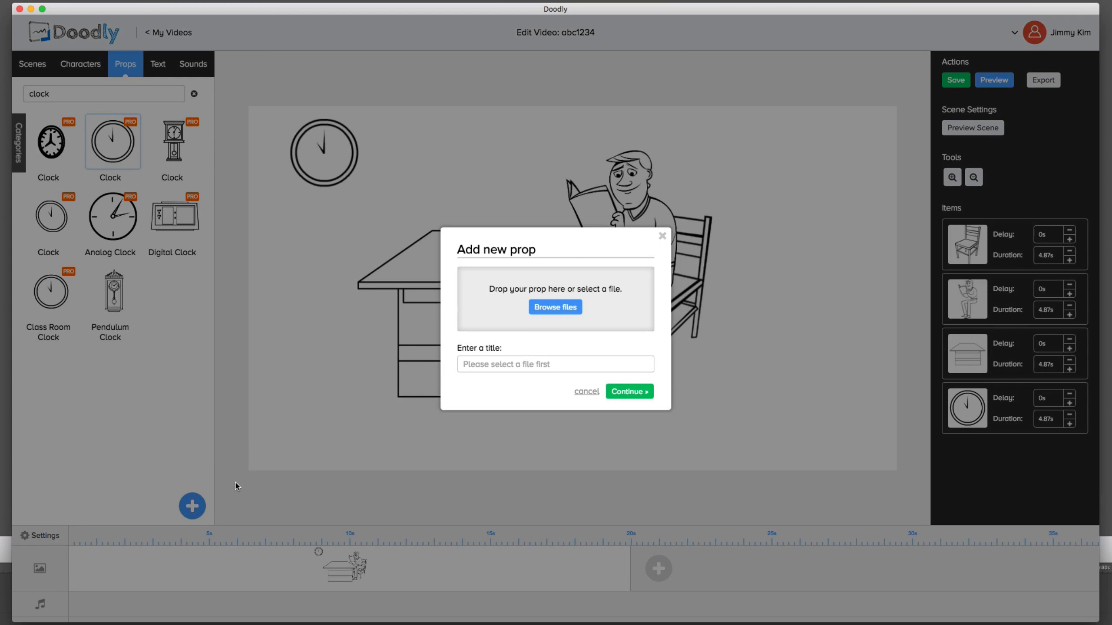
left_click(557, 307)
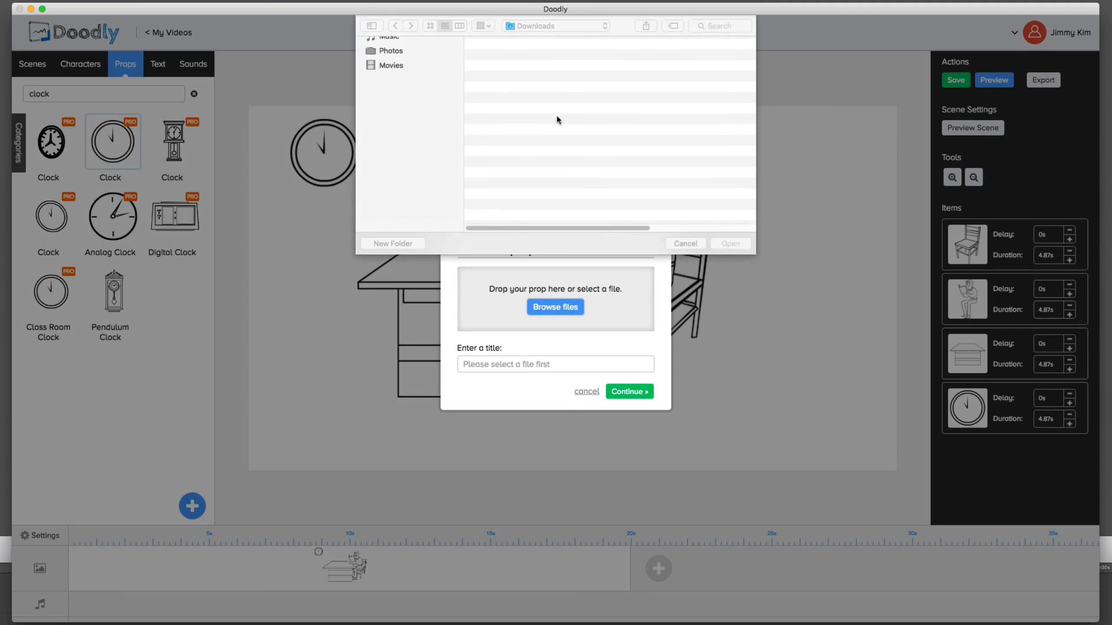
double_click(527, 77)
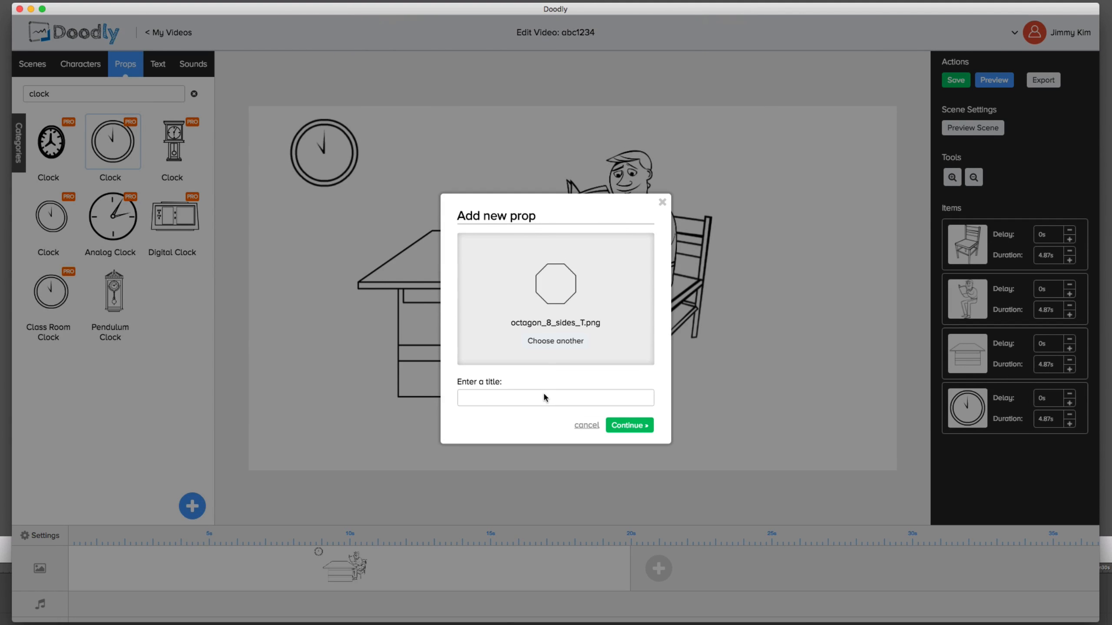
left_click(541, 397)
type("Octagon")
left_click(635, 425)
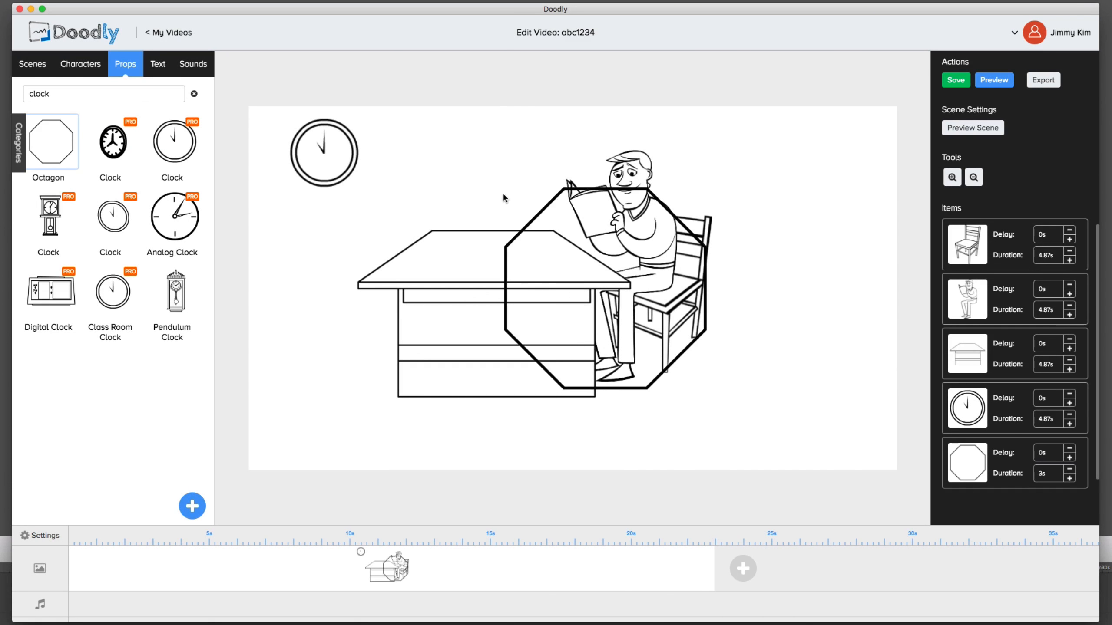
- Move the octagon over the table's left half and scale it down
left_click(533, 217)
left_click_drag(533, 218, 354, 243)
left_click_drag(487, 231, 506, 234)
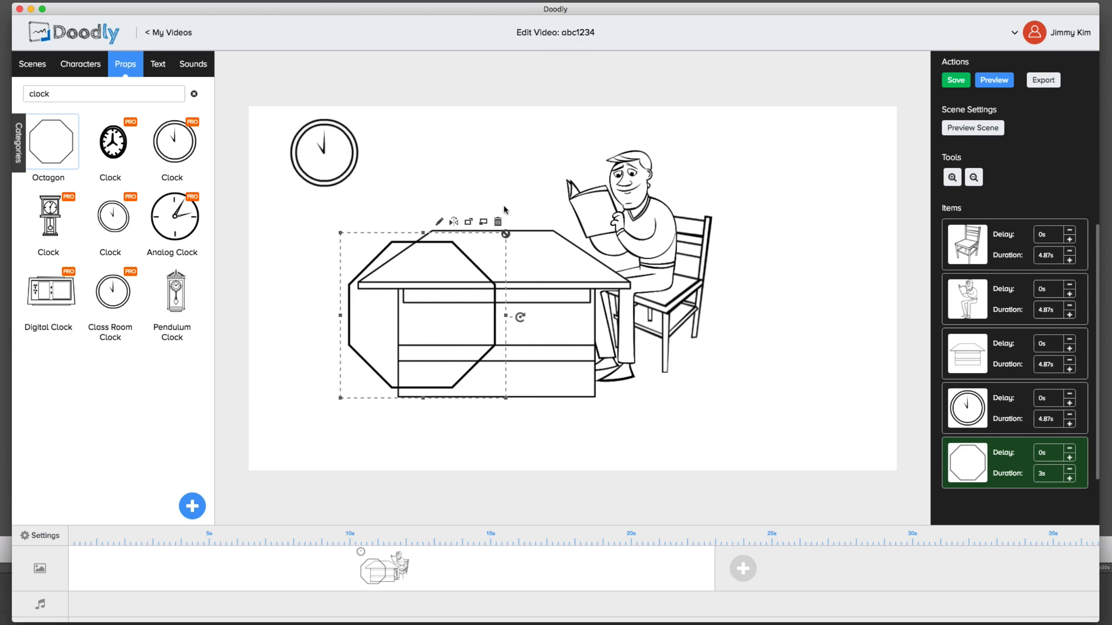
- Delete the reading man, chair, table and clock from the scene, keeping only the octagon
left_click(668, 158)
left_click(672, 140)
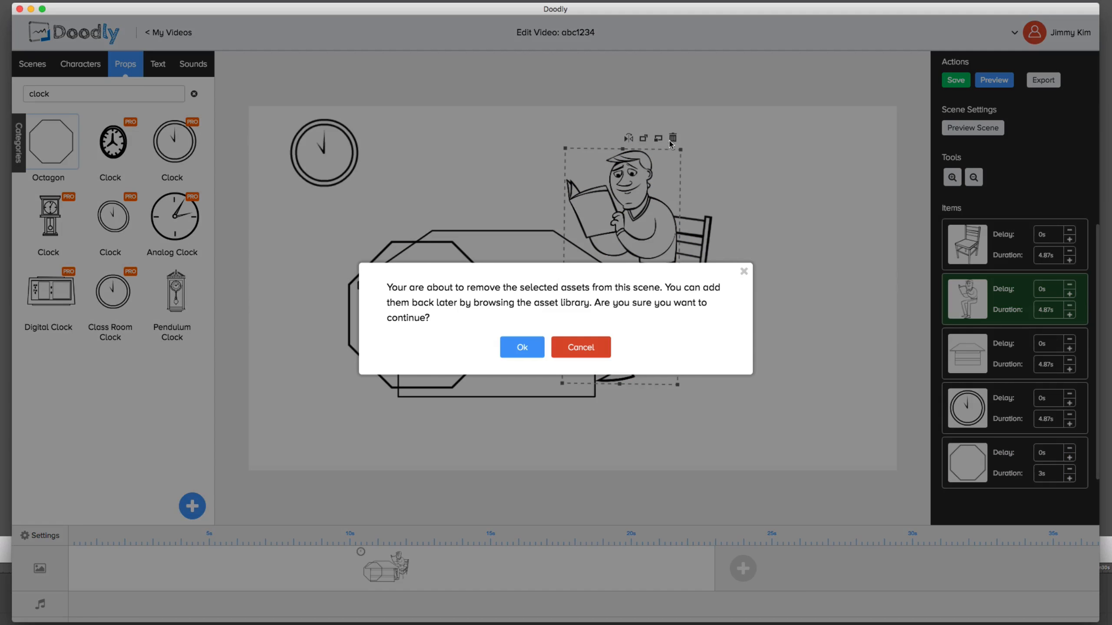
left_click(523, 347)
left_click(683, 232)
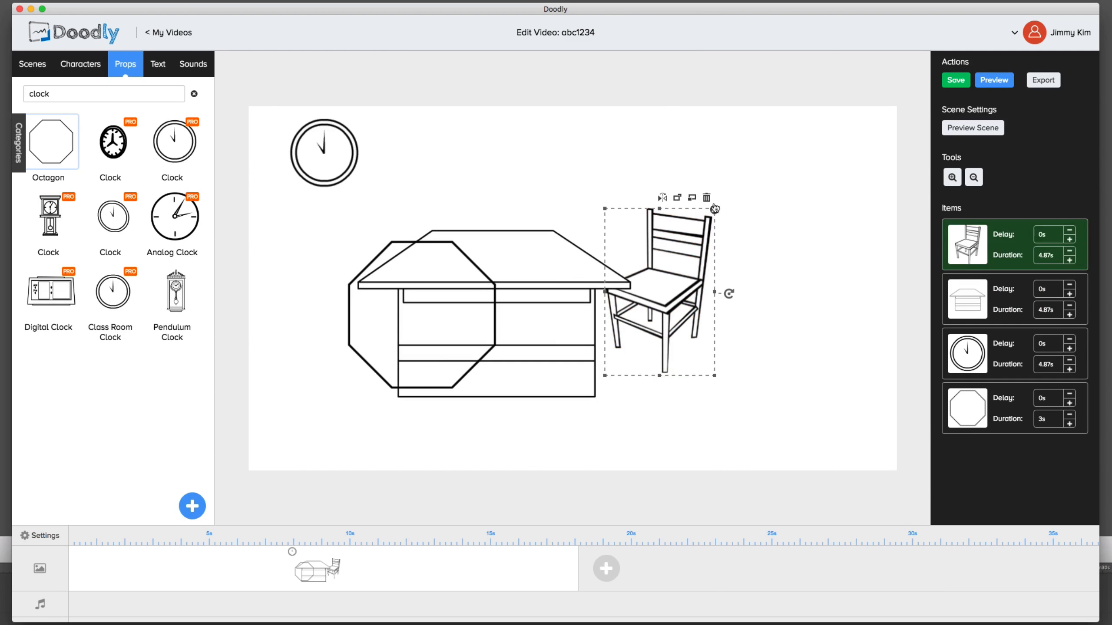
left_click(706, 198)
left_click(523, 347)
left_click(602, 294)
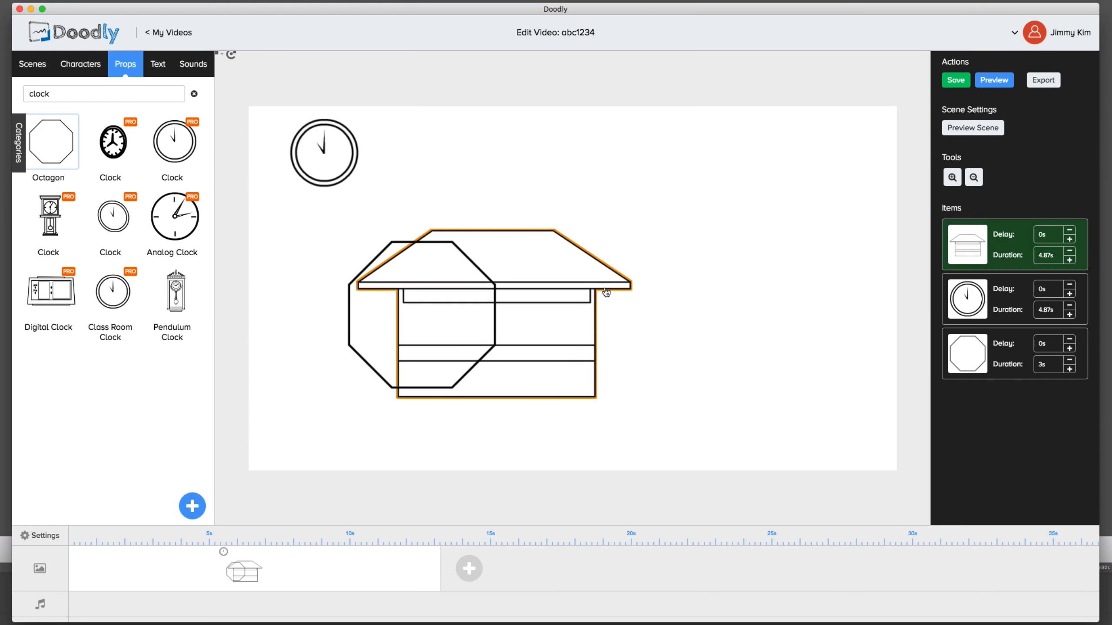
left_click(644, 205)
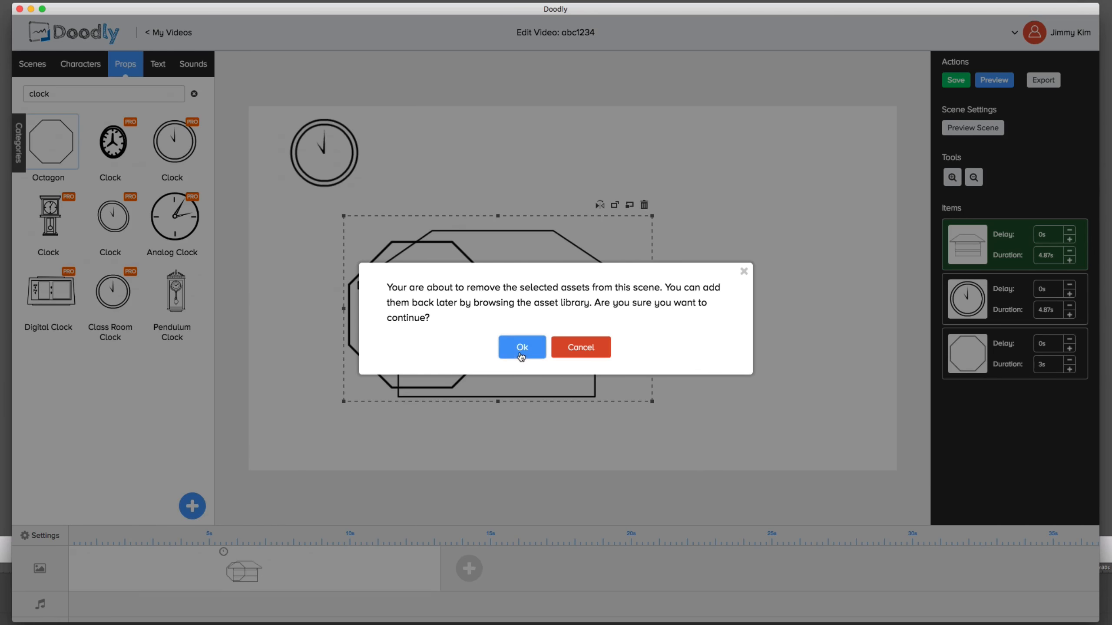
left_click(520, 355)
left_click(350, 149)
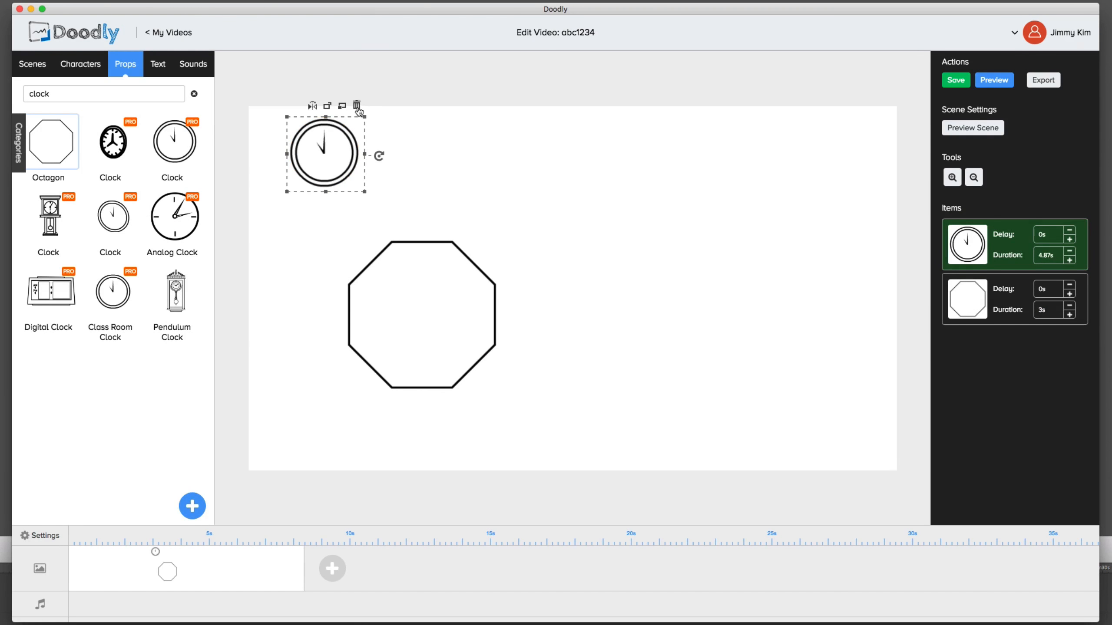
left_click(357, 107)
left_click(517, 340)
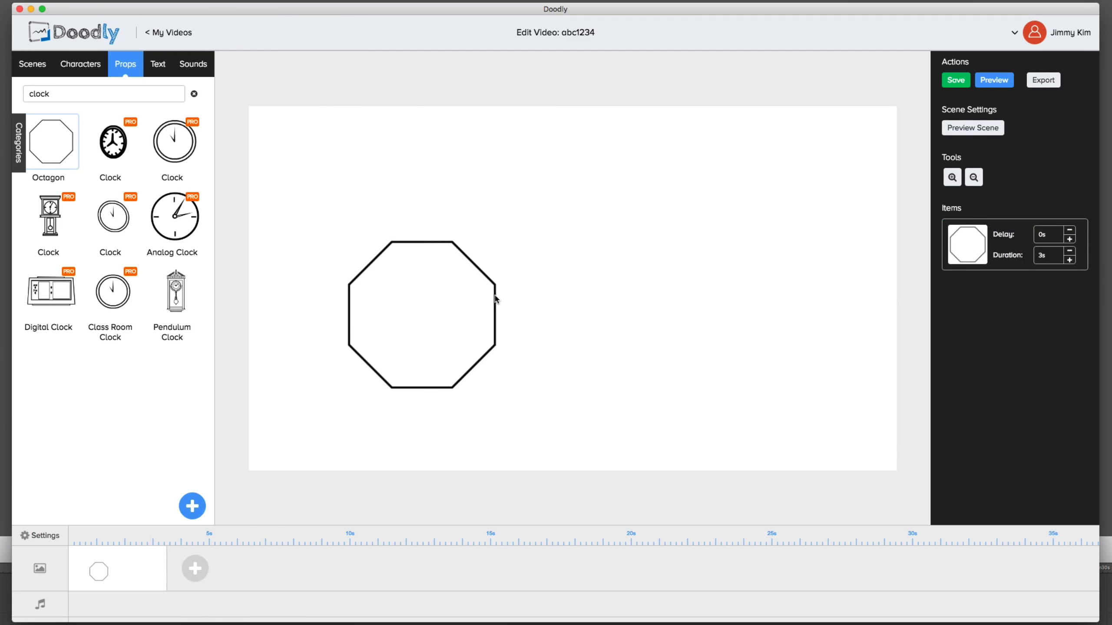
- Move the octagon to the middle of the scene and enlarge it to about half the canvas height
left_click_drag(496, 300, 649, 231)
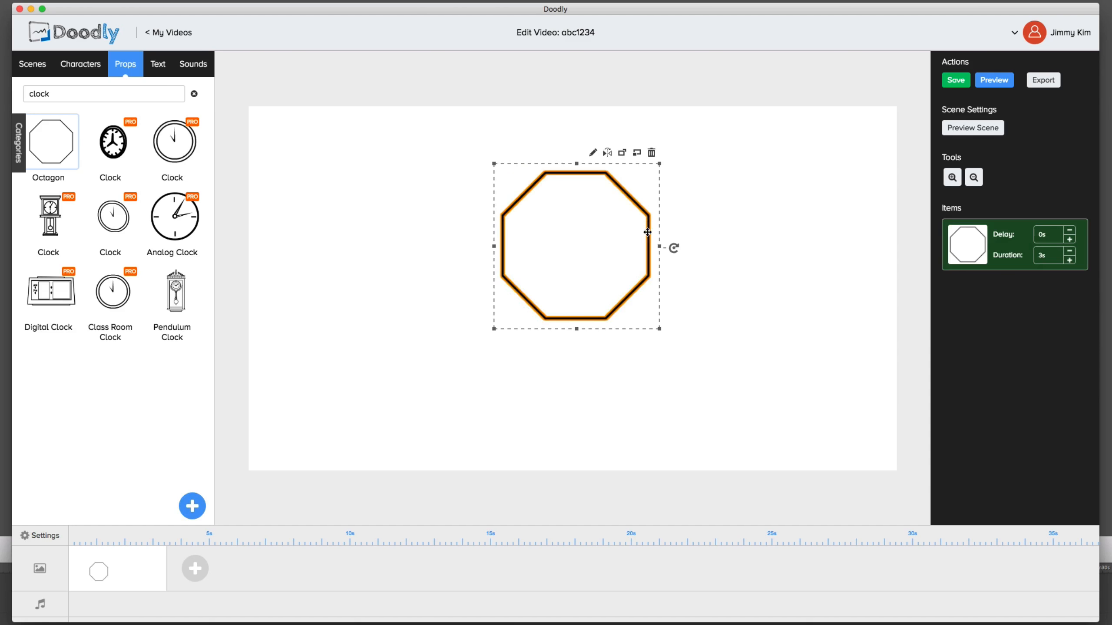
left_click(660, 331)
left_click(641, 313)
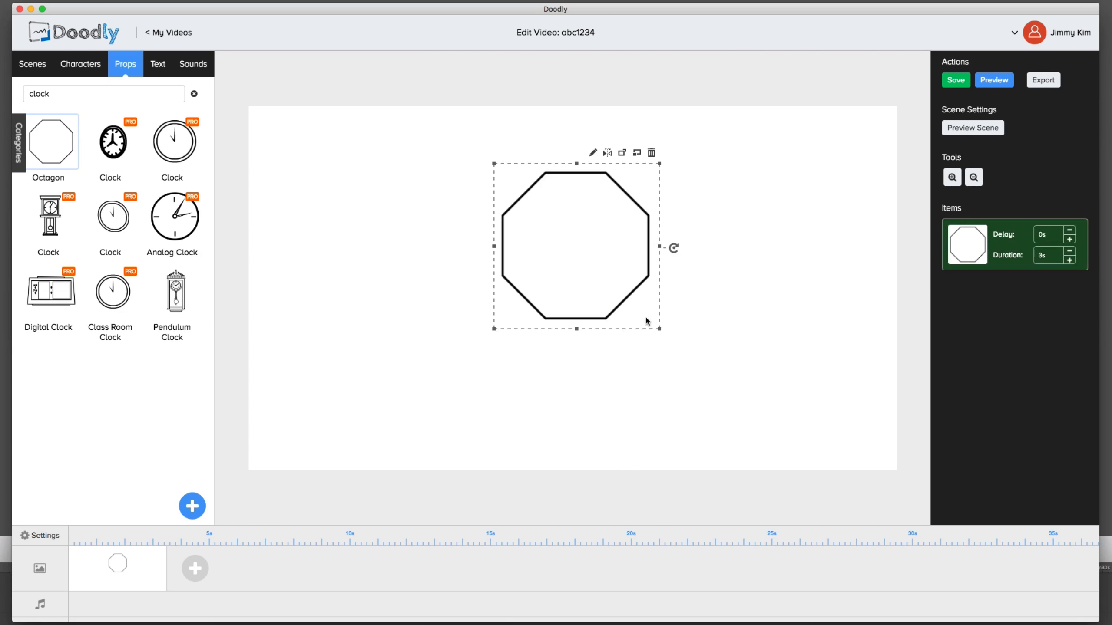
left_click_drag(660, 332, 722, 389)
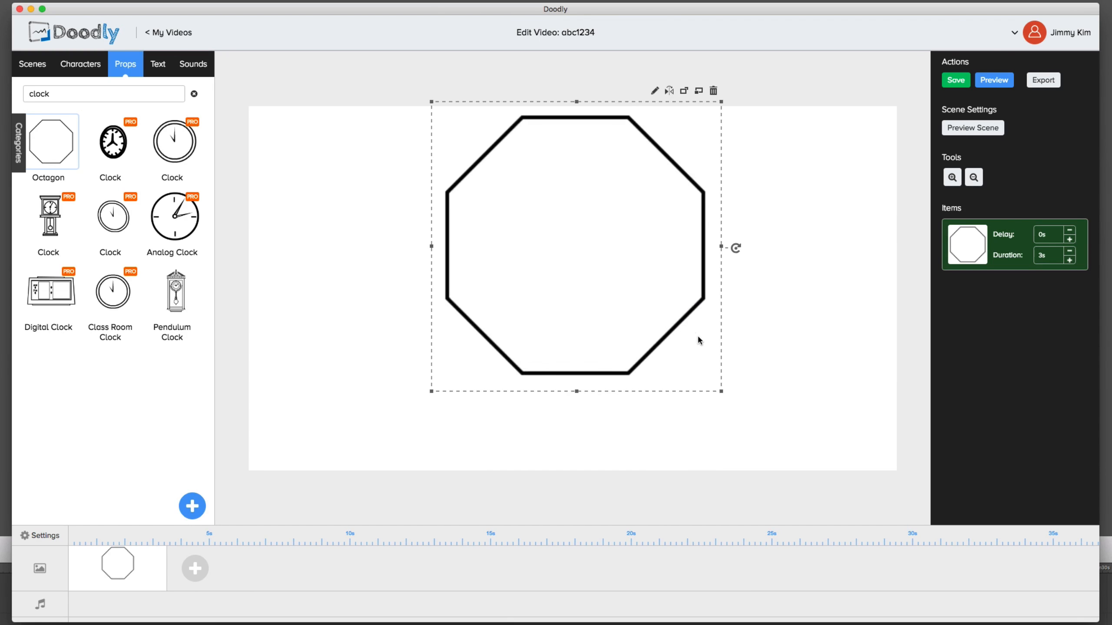
left_click_drag(677, 332, 667, 373)
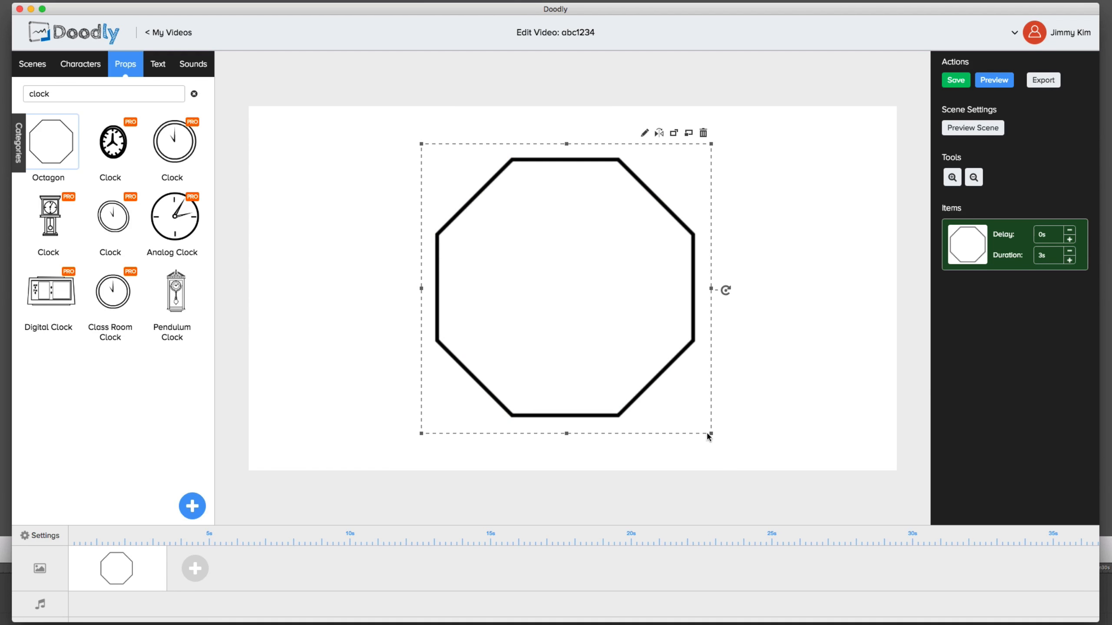
left_click_drag(711, 435, 670, 393)
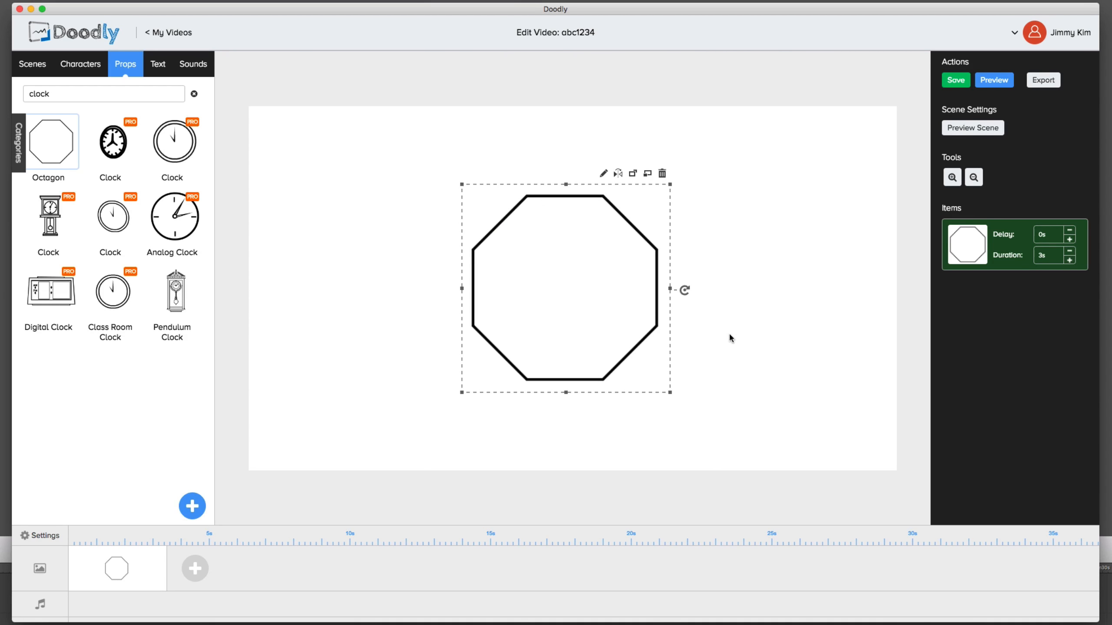
left_click(867, 174)
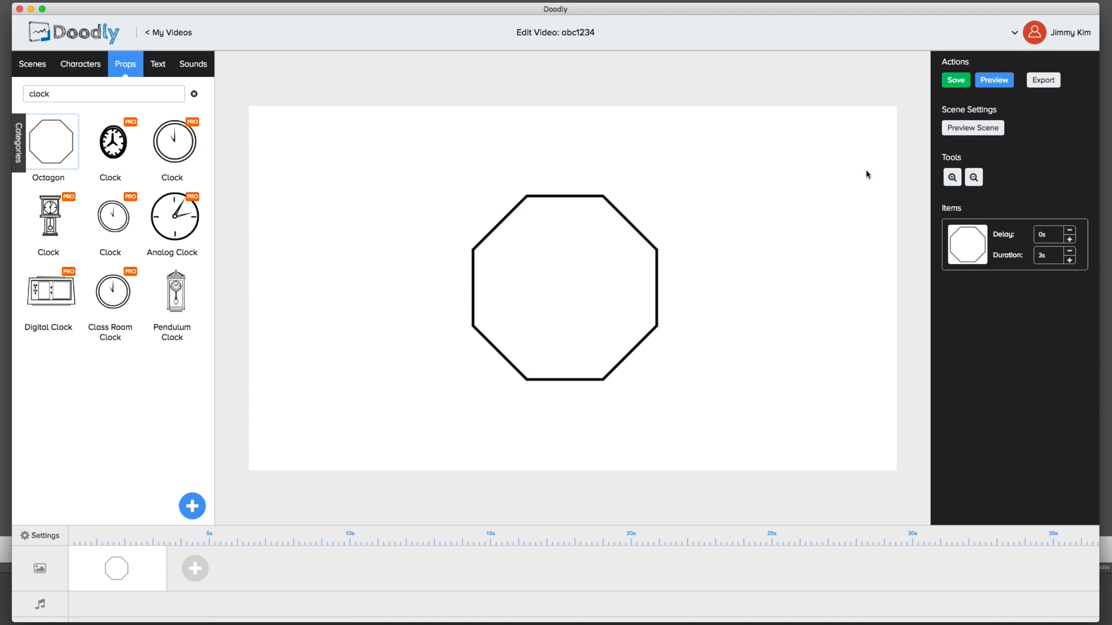
- Preview how the uploaded octagon is drawn and close the preview
left_click(994, 83)
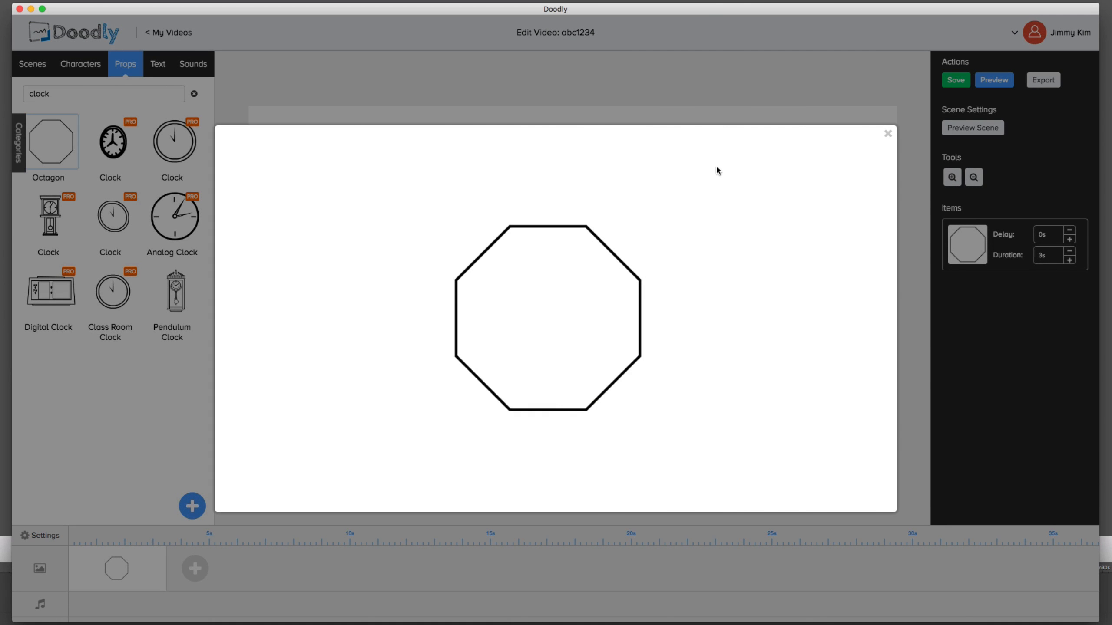
left_click(695, 116)
- Open the octagon asset for editing and set its animation duration to 2s
left_click(575, 200)
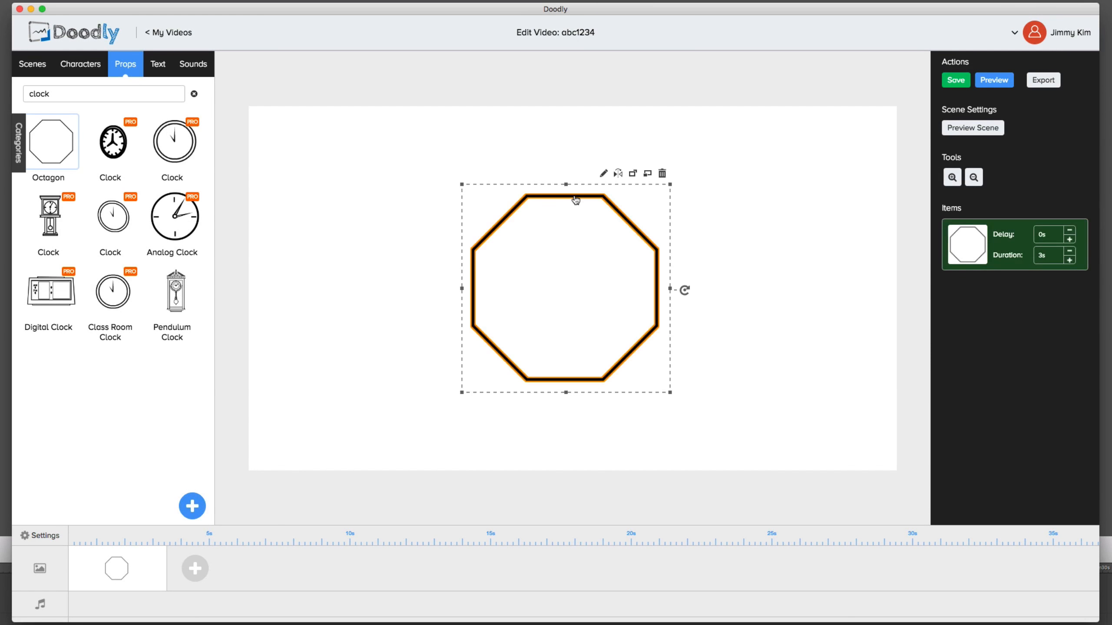
left_click(604, 176)
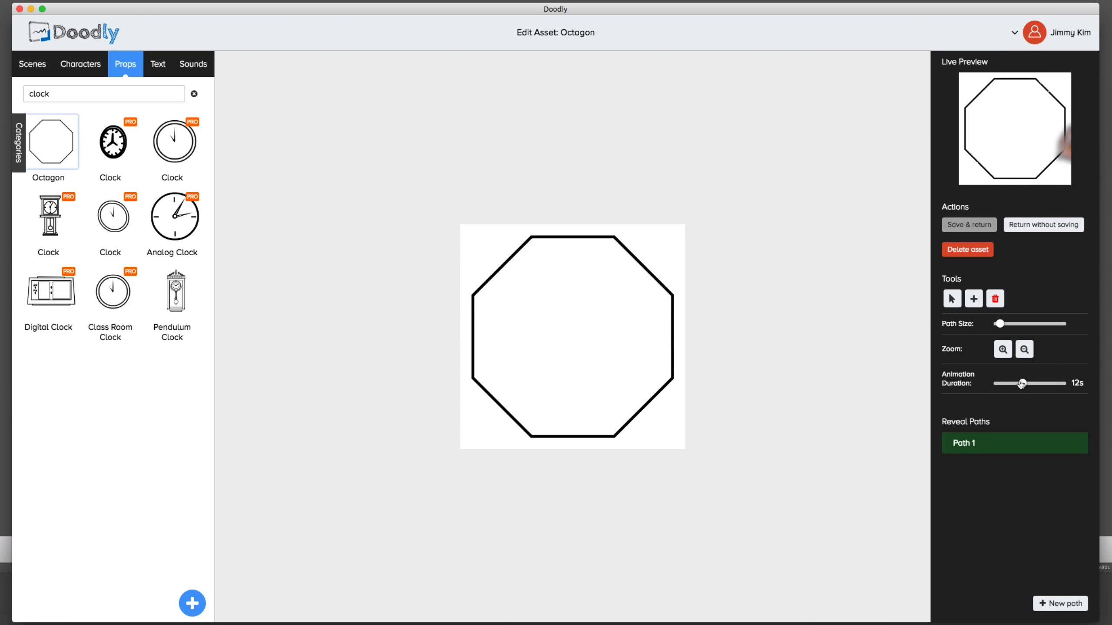
left_click_drag(1021, 384, 1002, 384)
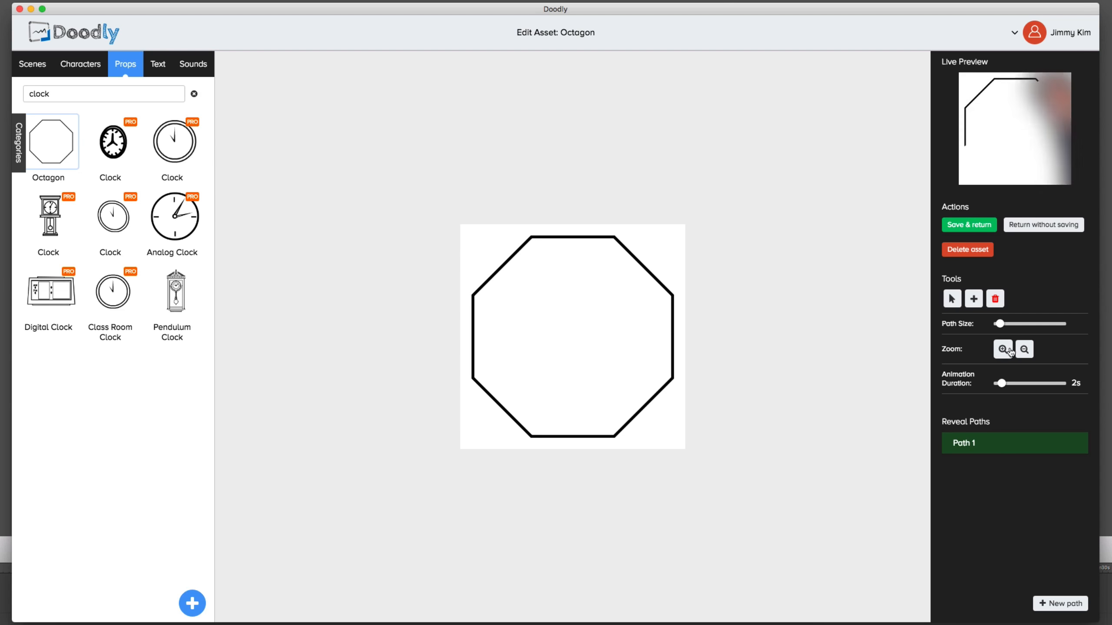
- Increase the octagon's reveal path size to a little under half of its range
left_click(1003, 349)
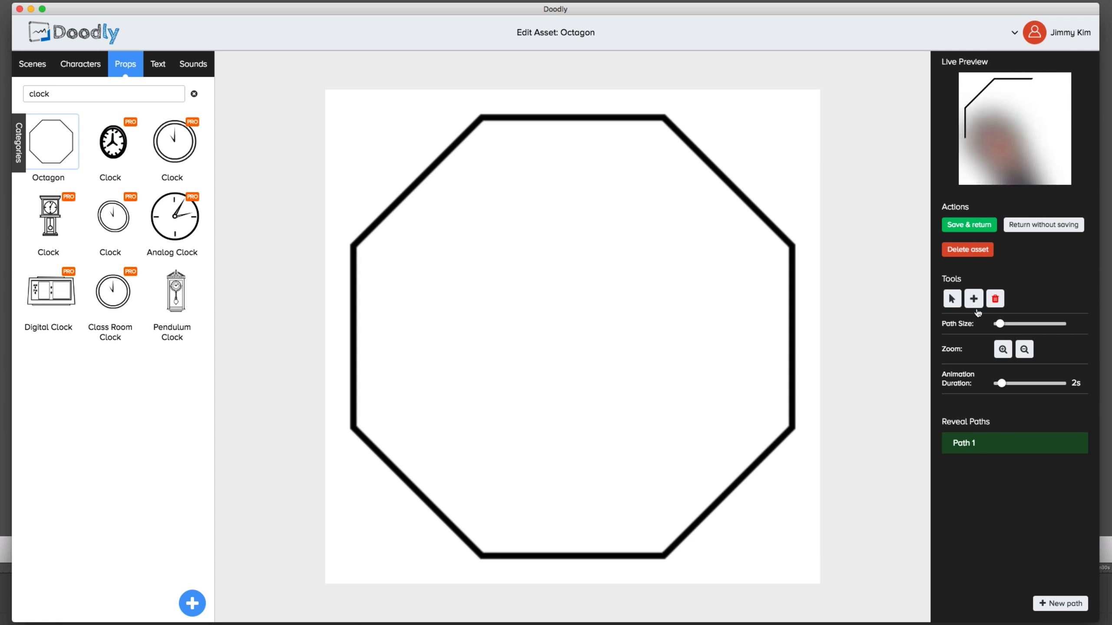
left_click_drag(1000, 324, 1023, 324)
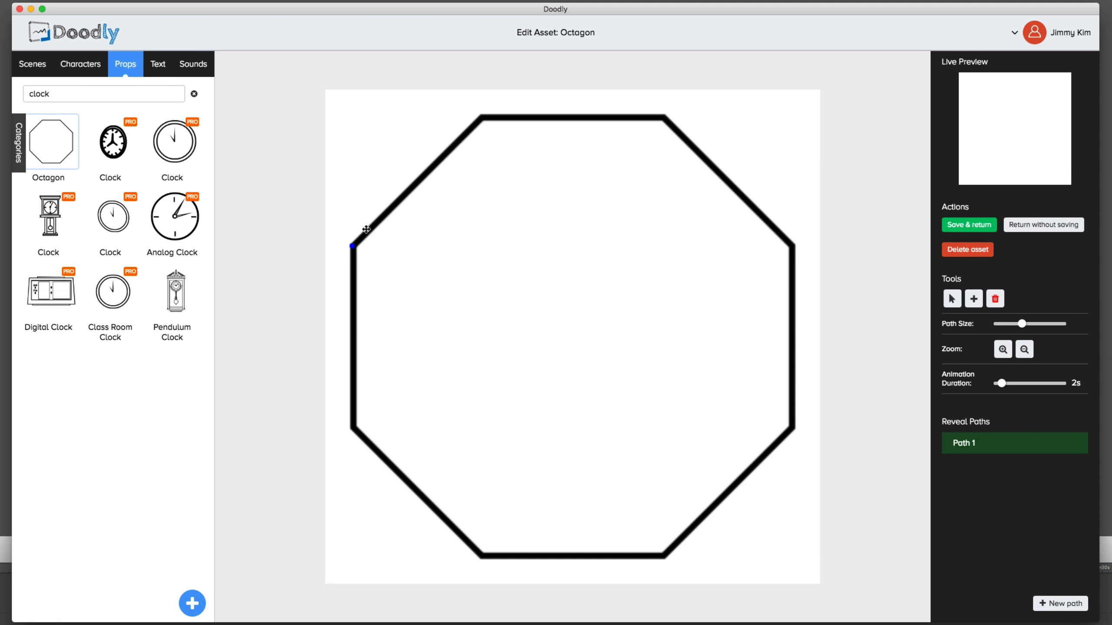
- Try to trace the octagon's upper-left and top edges with Path 1
left_click(480, 118)
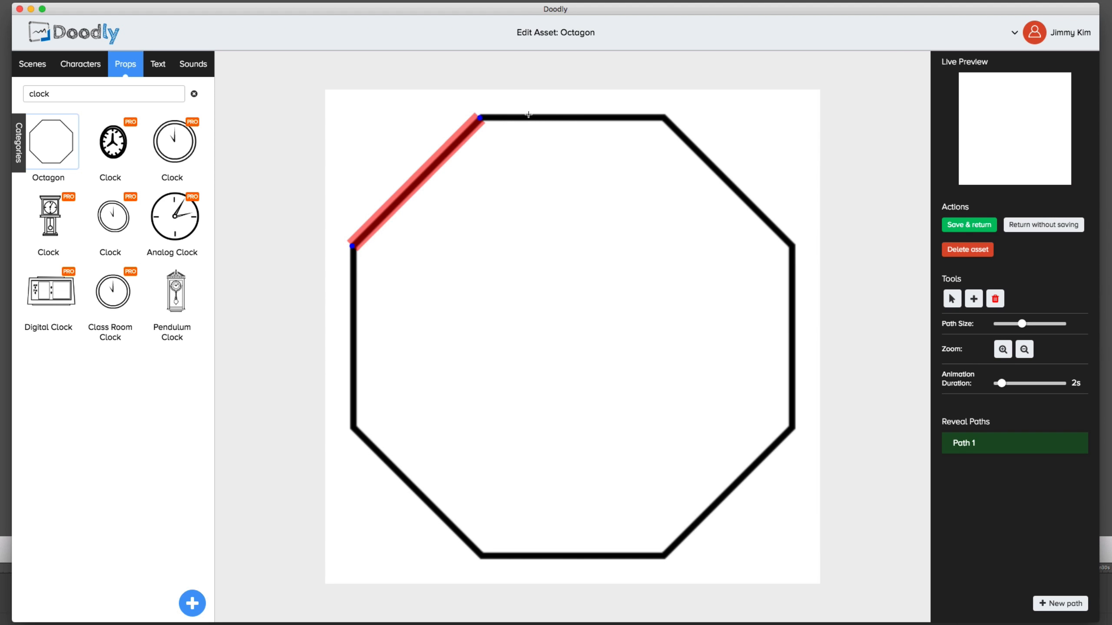
left_click(522, 115)
left_click(567, 115)
left_click(644, 119)
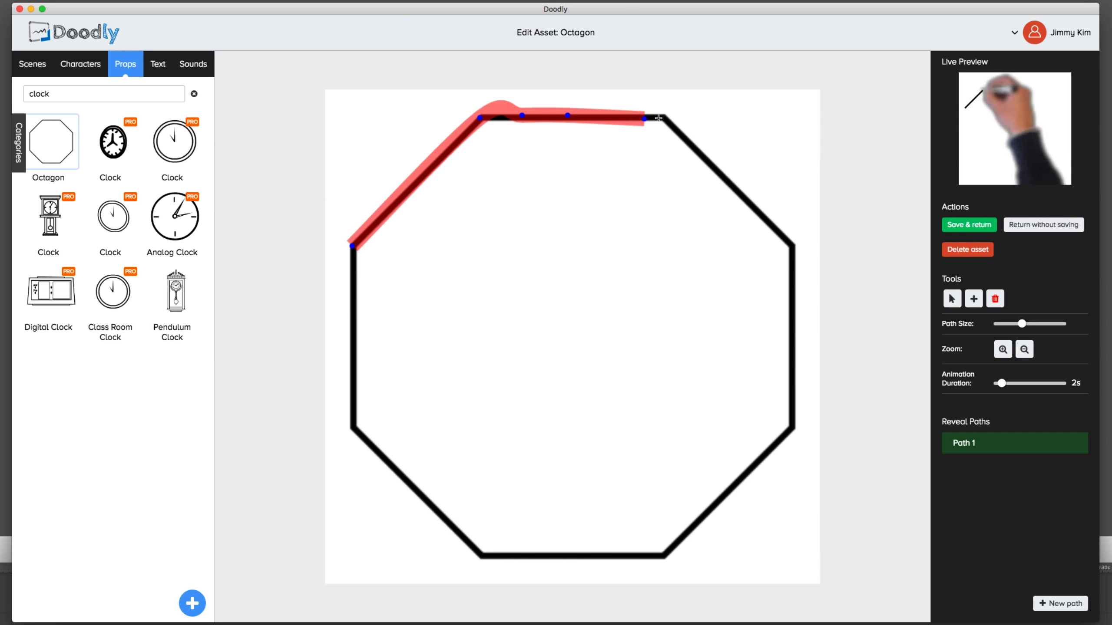
left_click(661, 118)
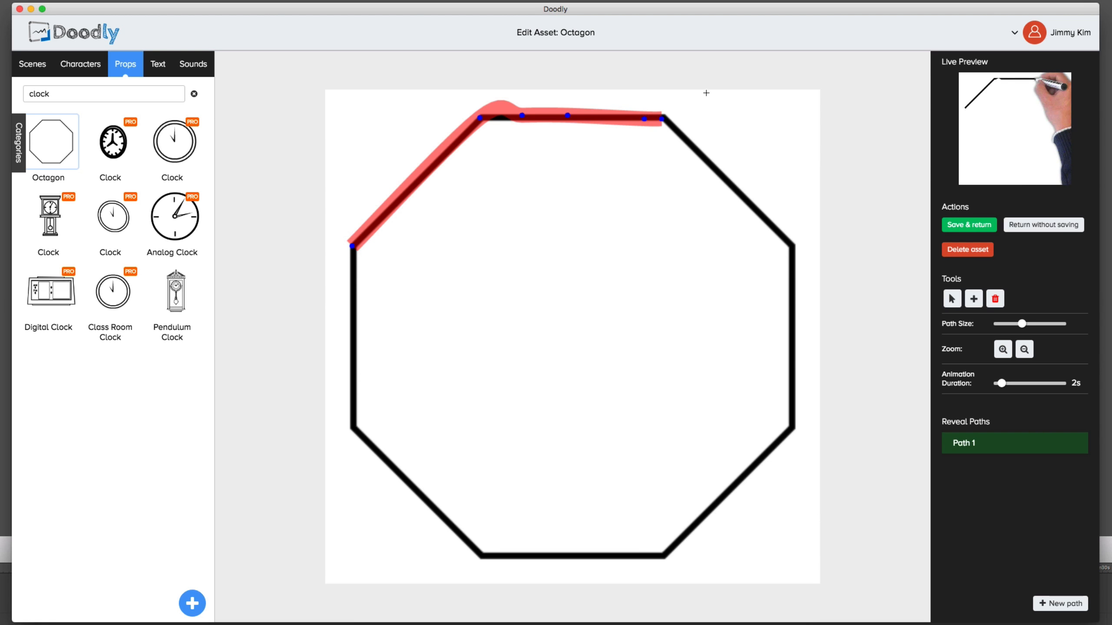
- Undo the Path 1 points placed along most of the octagon's top edge
key("super+z")
key("super+z")
key("super+z")
key("super+z")
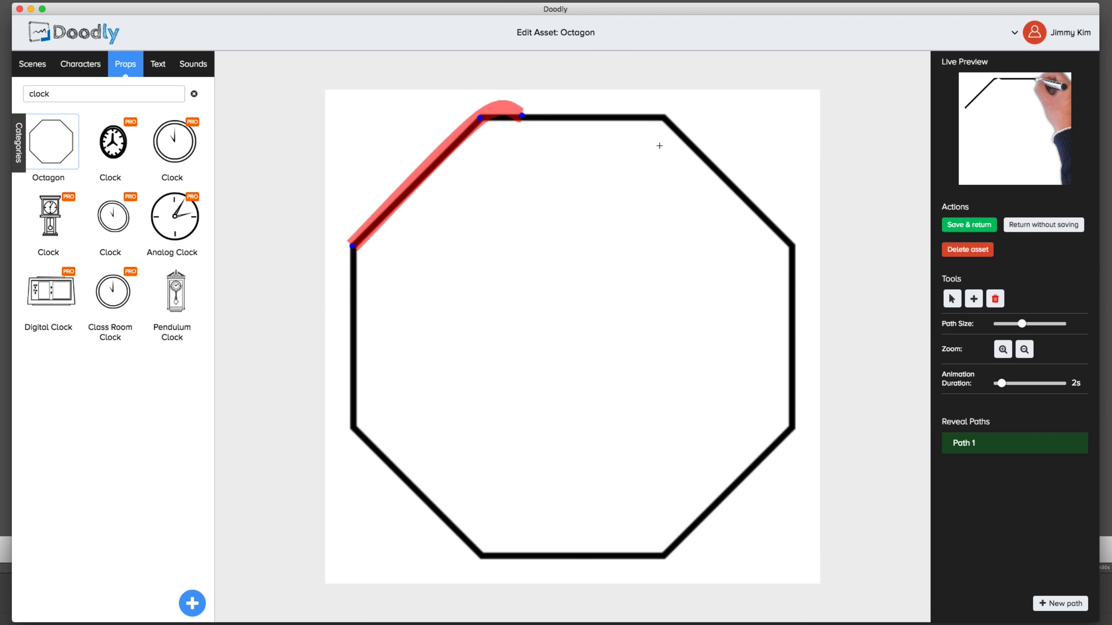
- Trace the top and upper-right edges with closely spaced Path 1 points, and view the enlarged drawing preview
left_click(502, 121)
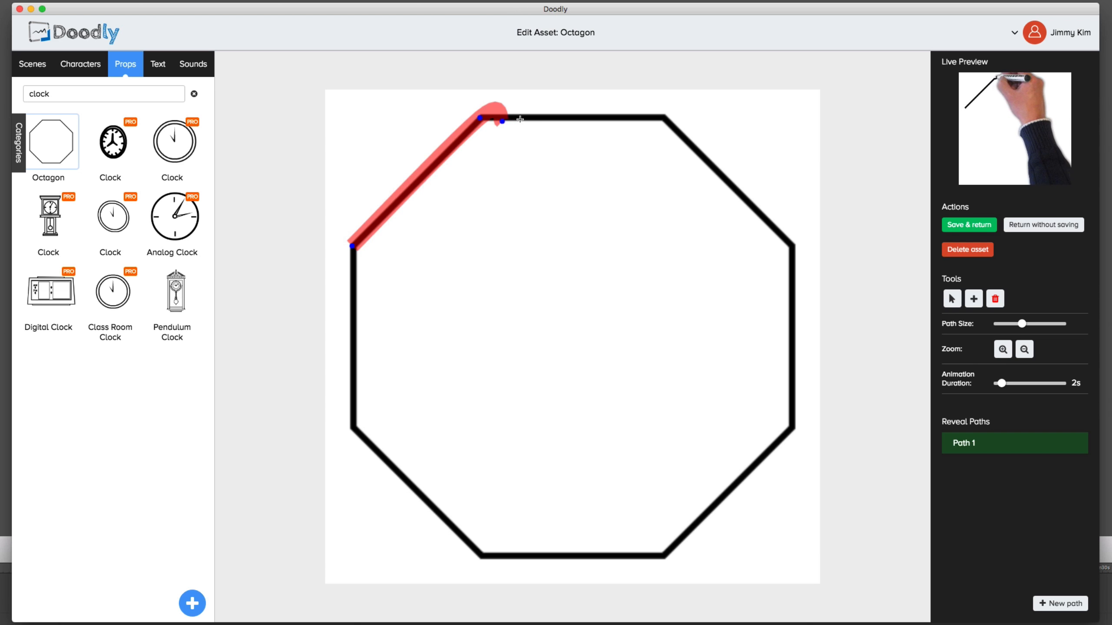
left_click(521, 120)
left_click(560, 117)
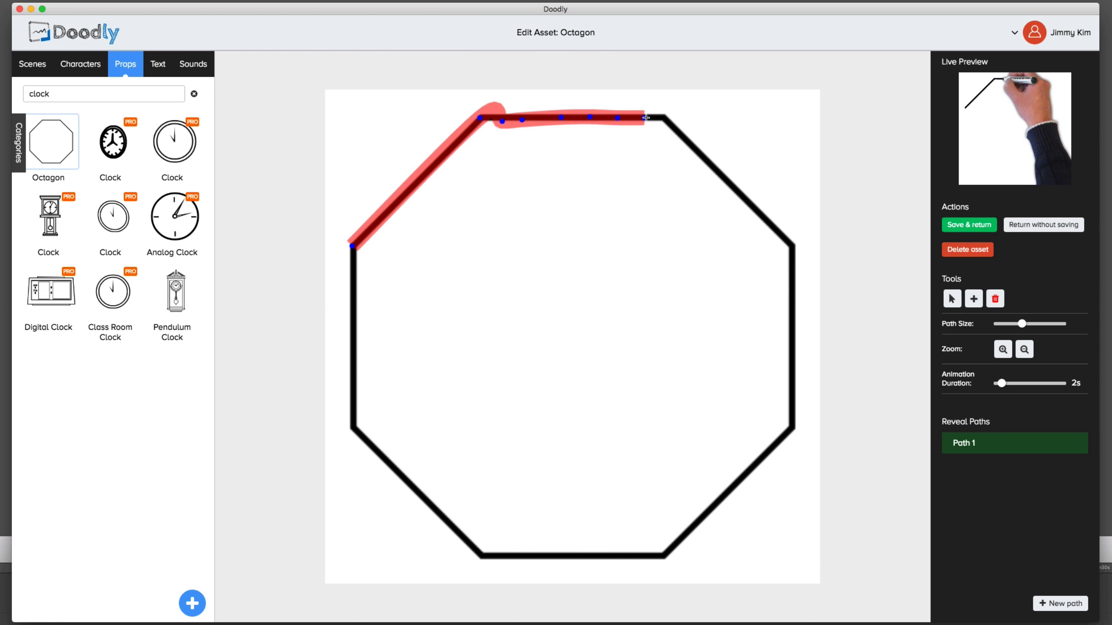
left_click(693, 150)
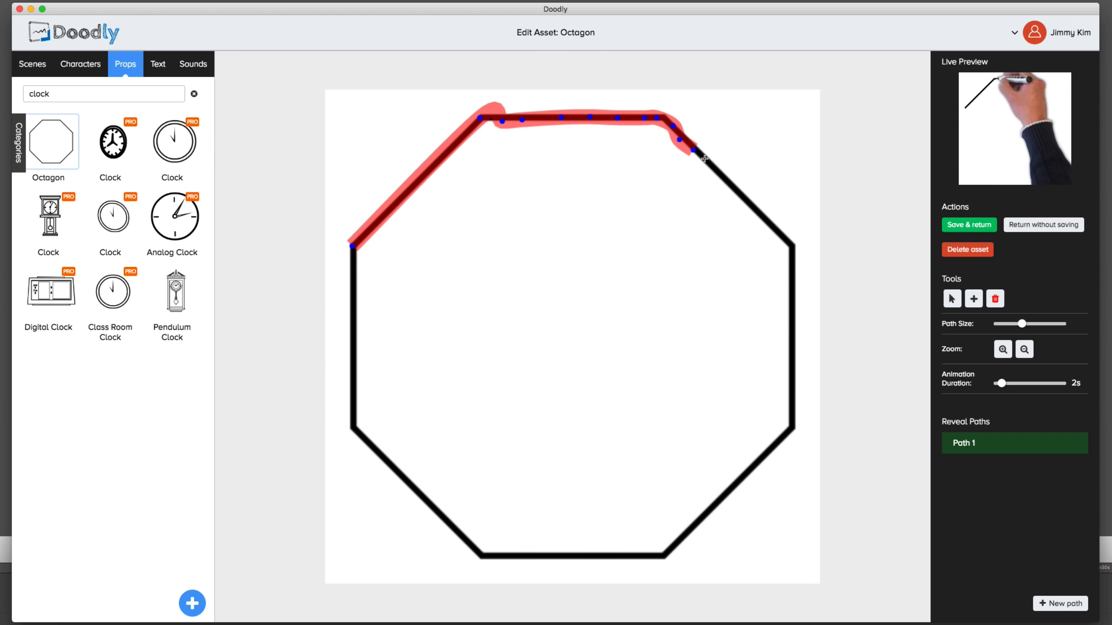
left_click(706, 160)
left_click(726, 176)
left_click(741, 188)
left_click(753, 207)
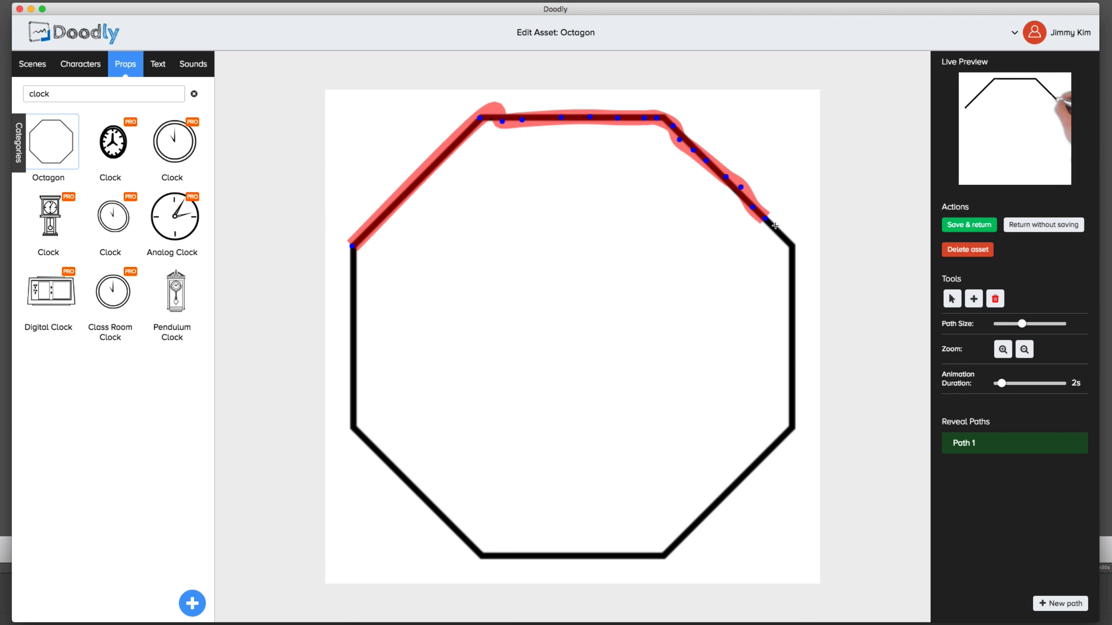
left_click(1025, 148)
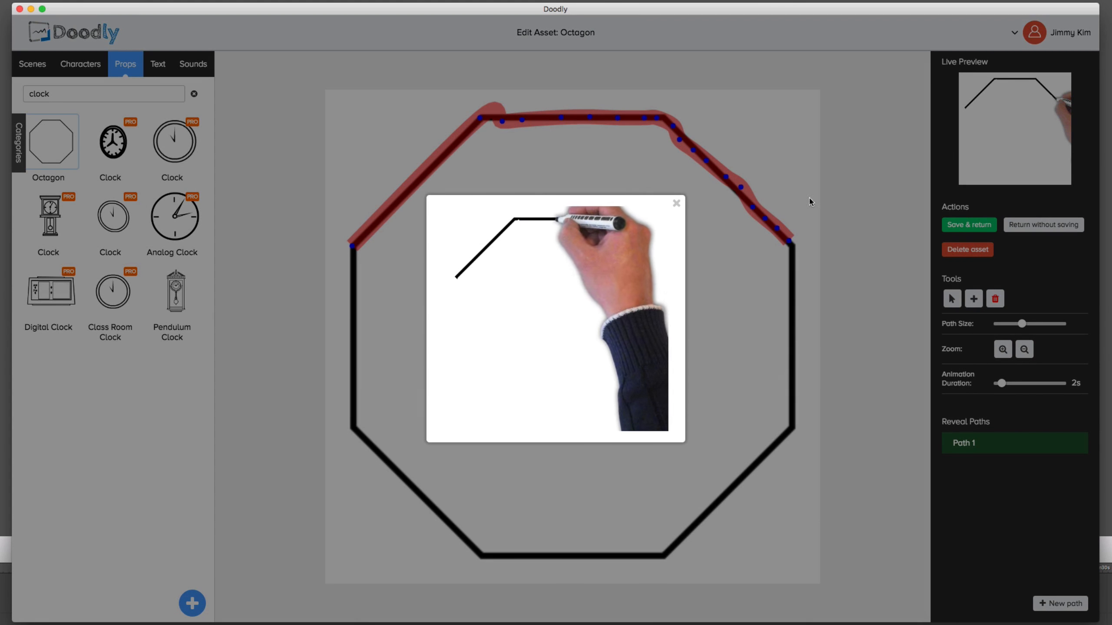
left_click(677, 203)
- Undo all the Path 1 points placed along the upper-left, top and upper-right edges
key("super+z")
key("super+z")
key("super+z")
key("super+z")
key("super+z")
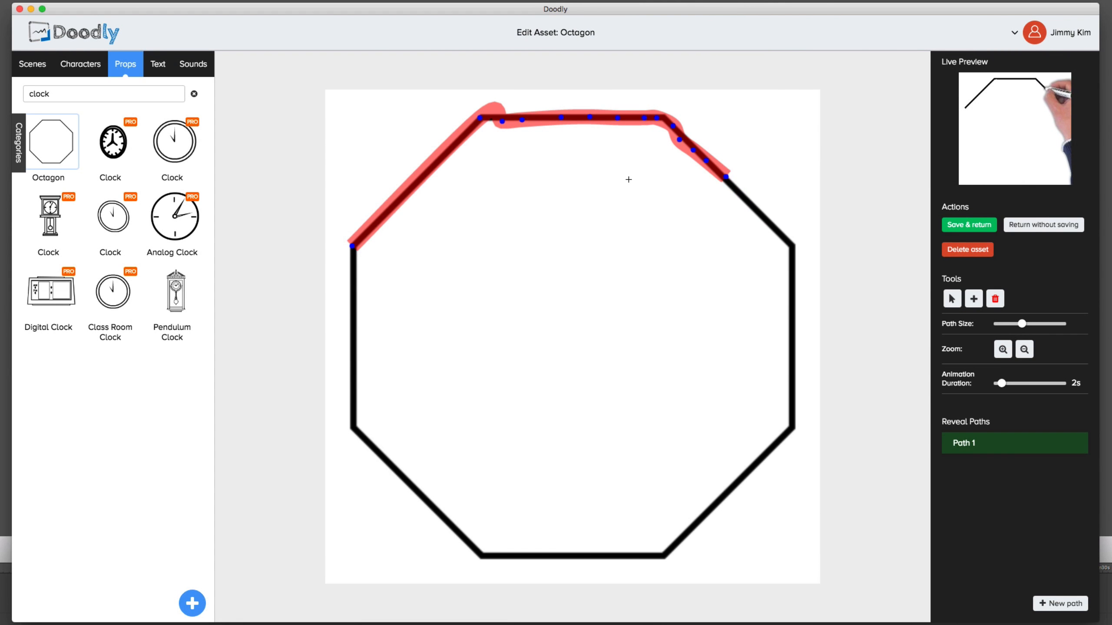
key("super+z")
key("super+z")
key("super+z")
key("super+z")
key("super+z")
key("super+z")
key("super+z")
key("super+z")
key("super+z")
key("super+z")
key("super+z")
key("super+z")
key("super+z")
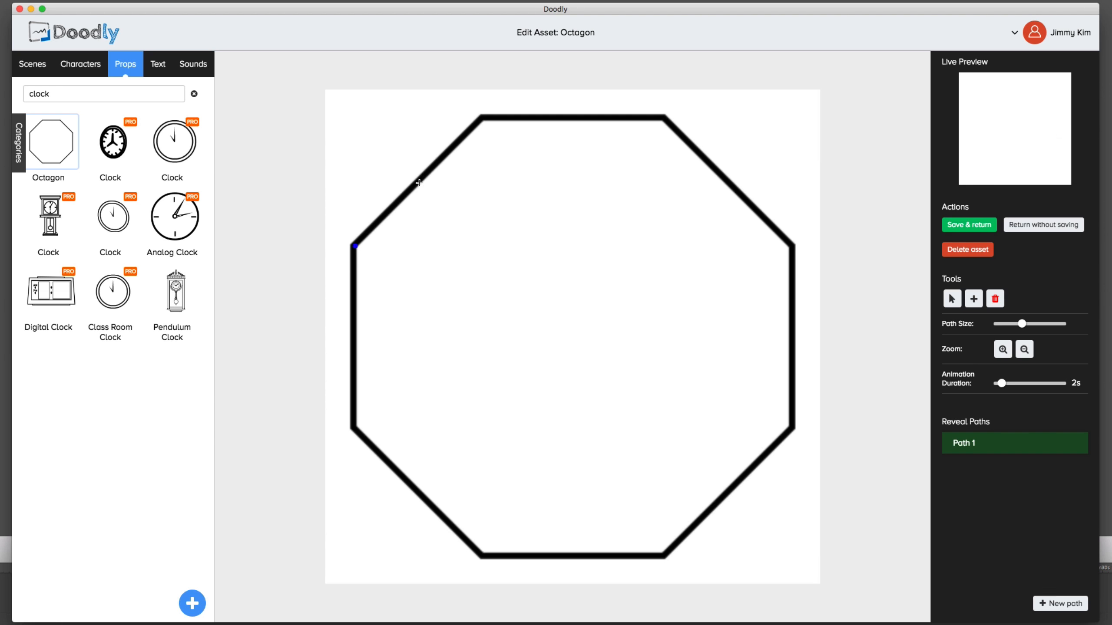
- Trace the upper-left edge with Path 1 and the upper-right edge with a new Path 2
left_click(480, 118)
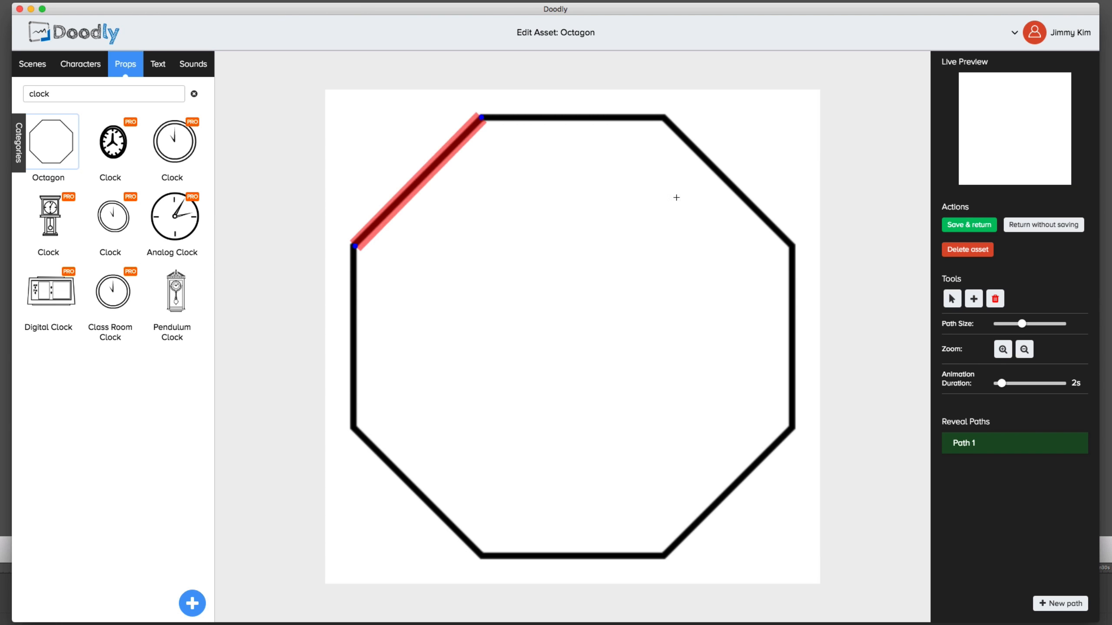
left_click(1062, 603)
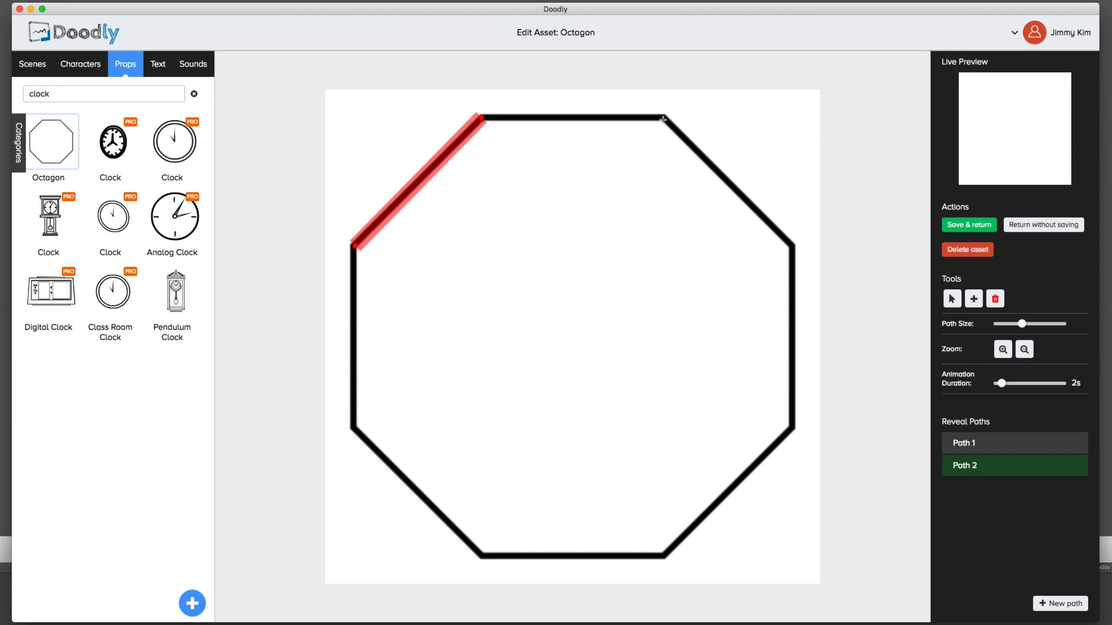
left_click(792, 246)
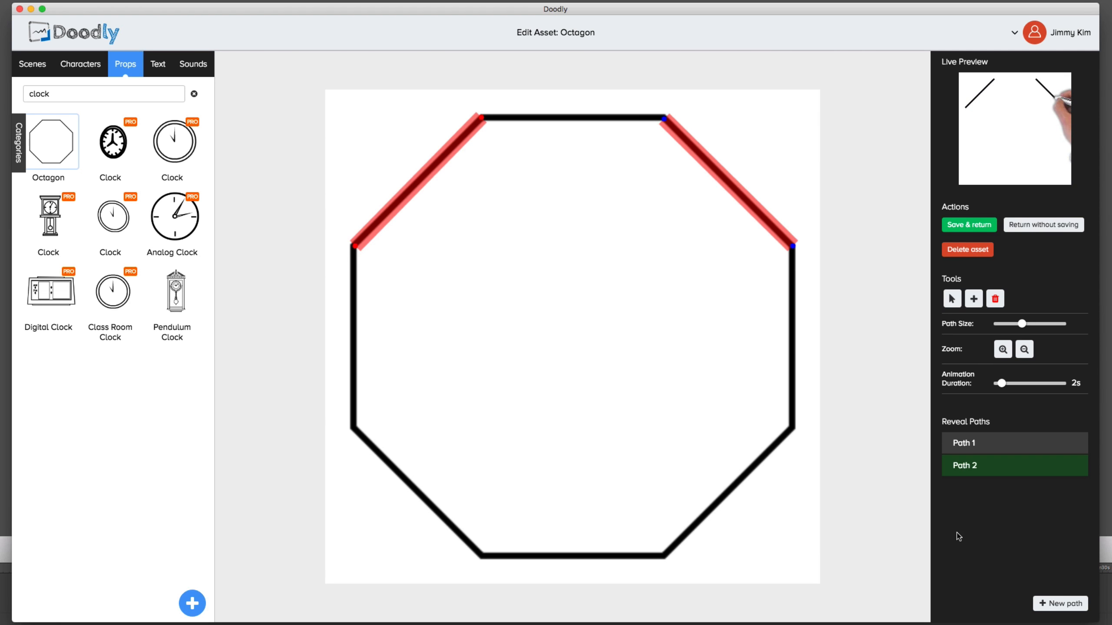
- Add Path 3 along the octagon's lower-right edge and Path 4 along its lower-left edge
left_click(1064, 605)
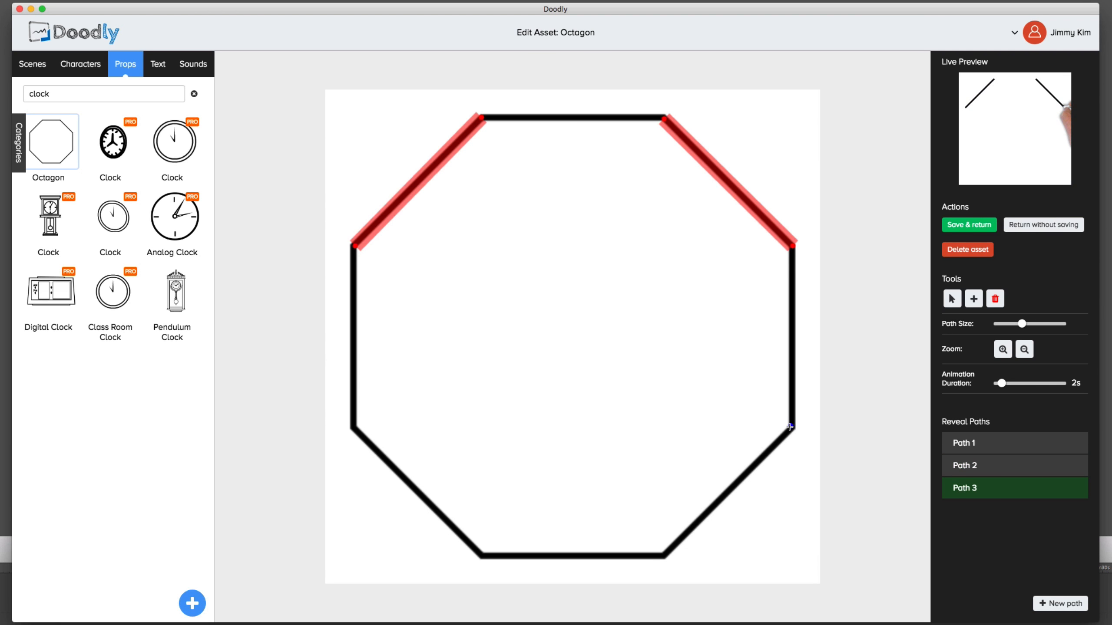
left_click(666, 555)
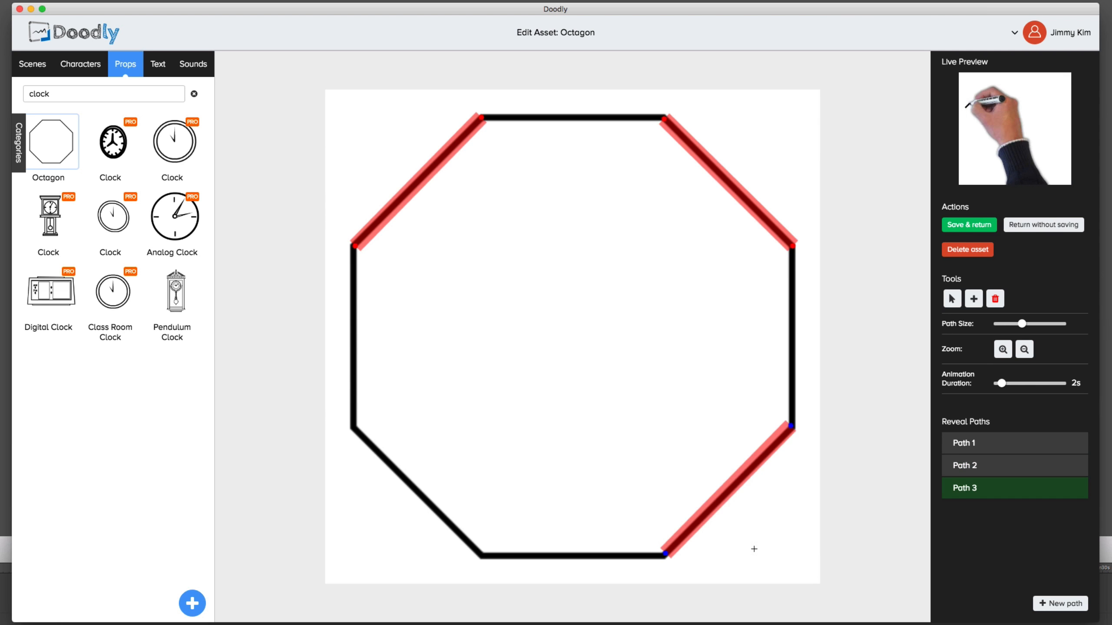
left_click(1061, 603)
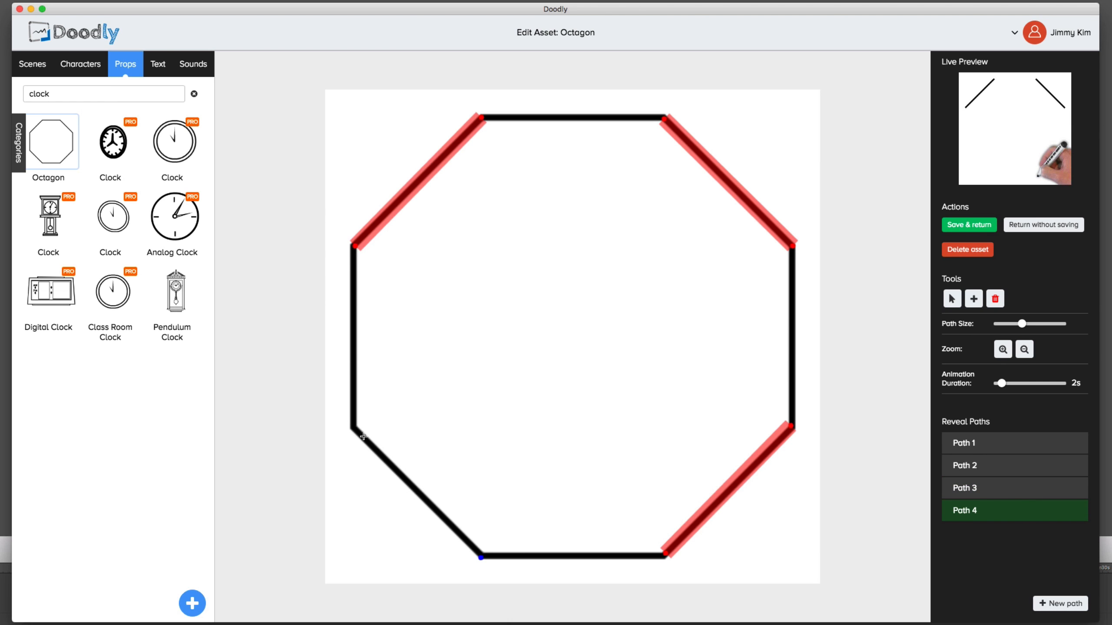
left_click(350, 428)
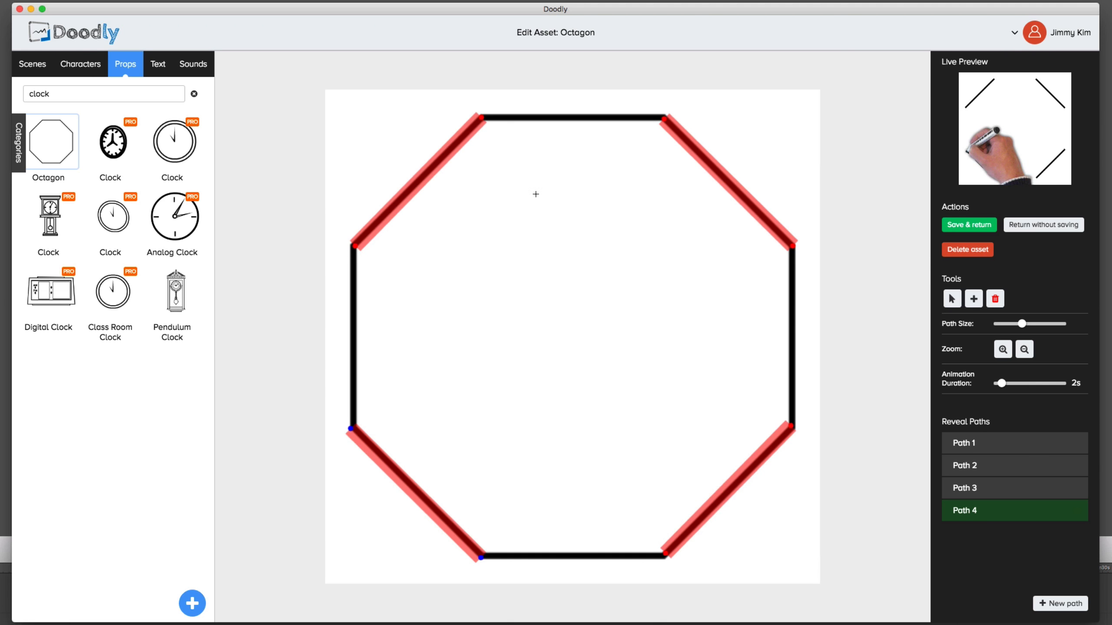
- Add Path 5 along the octagon's top edge, from its left corner to its right corner
left_click(1062, 604)
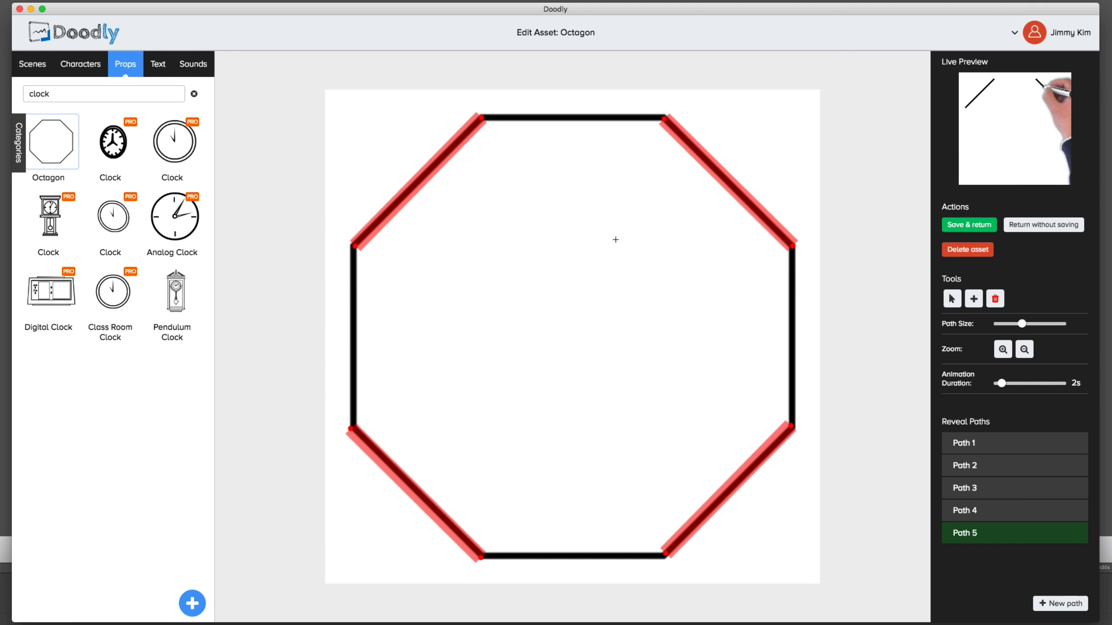
left_click(481, 120)
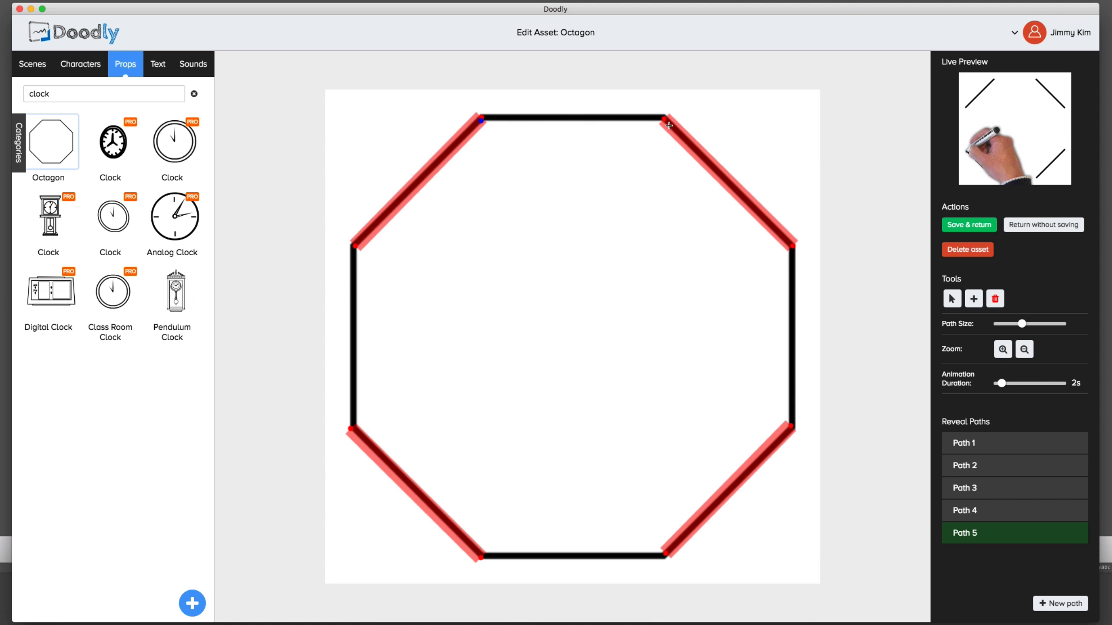
left_click(666, 124)
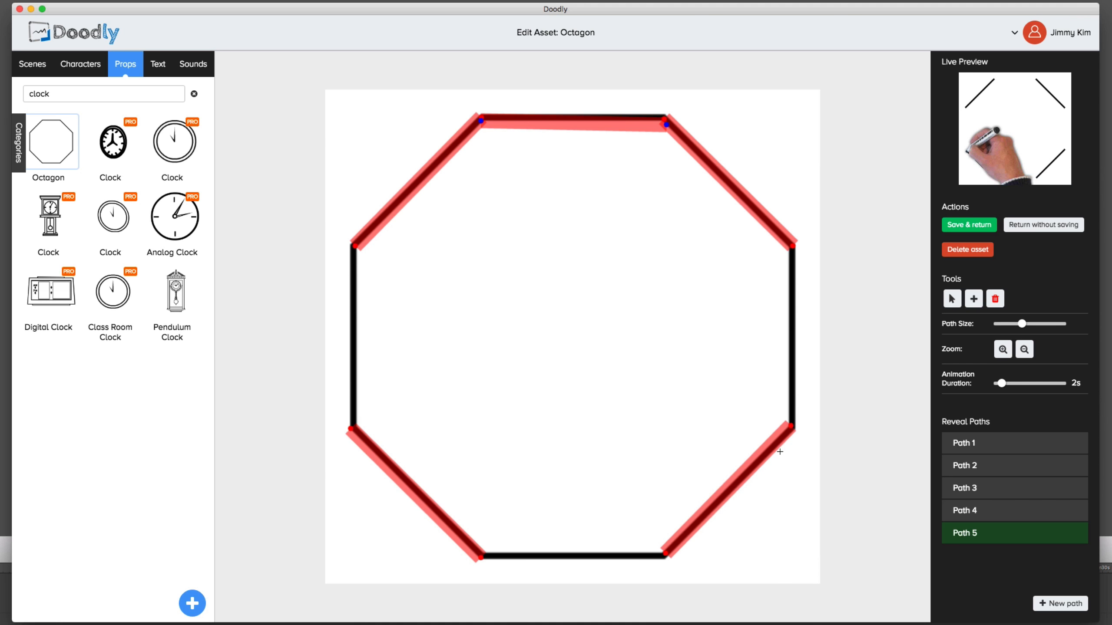
- Add a Path 3 point near the bottom edge's right corner, and extend Path 5 down to and along the bottom edge
left_click(660, 549)
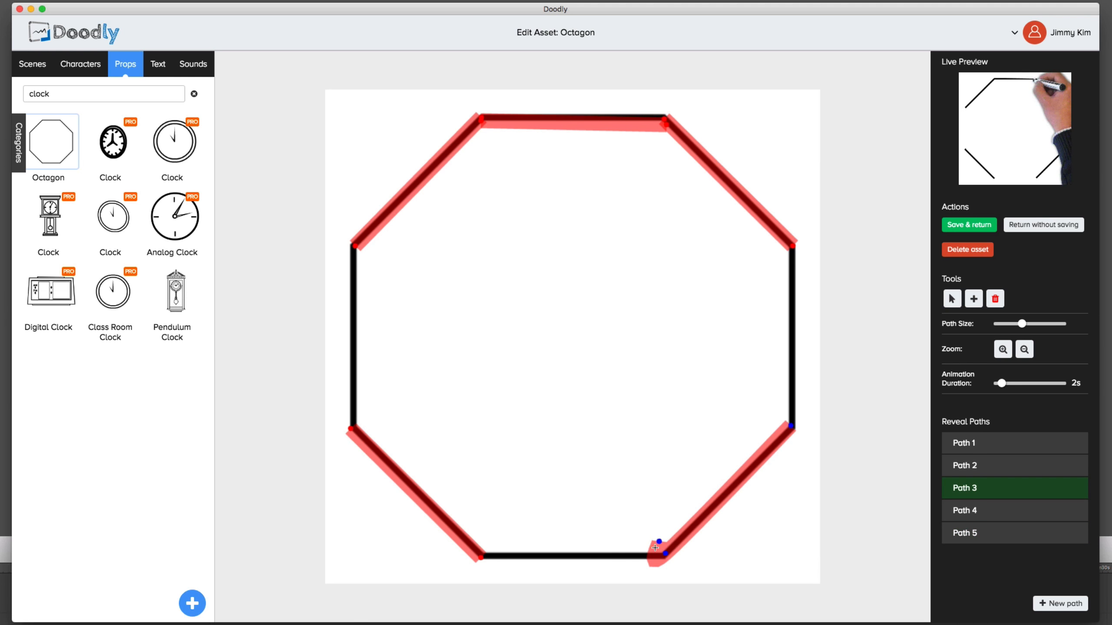
left_click(1051, 533)
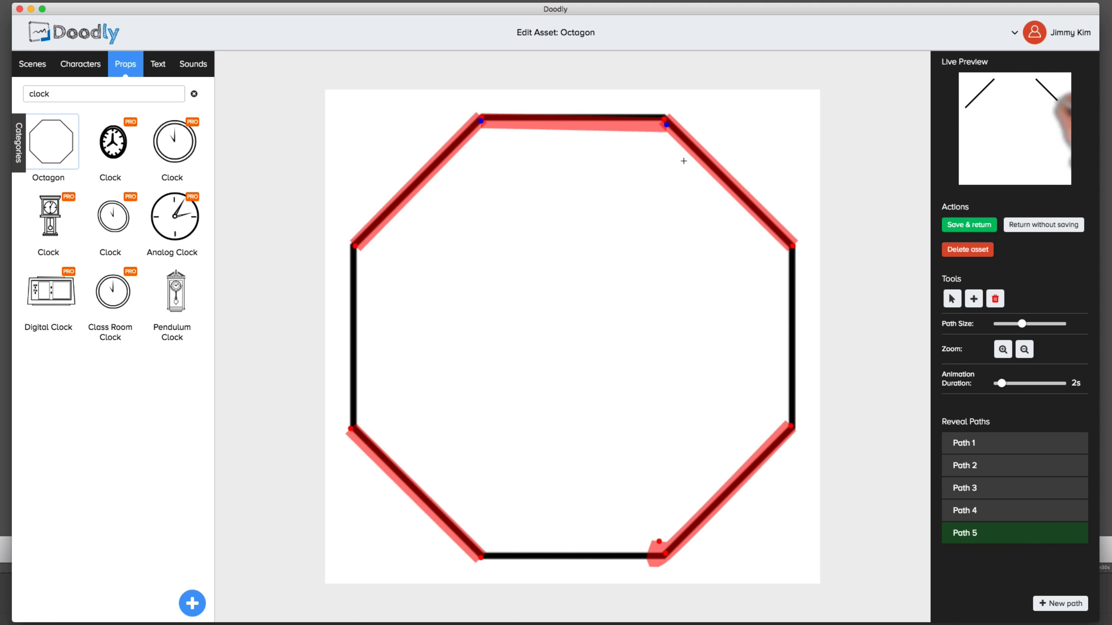
left_click(666, 125)
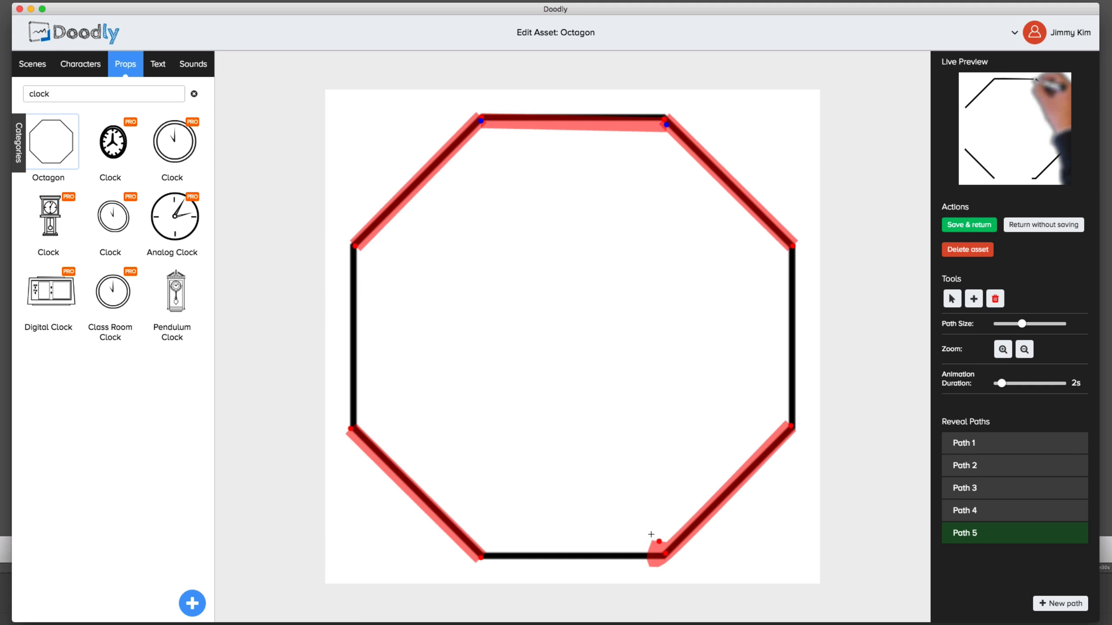
left_click(651, 535)
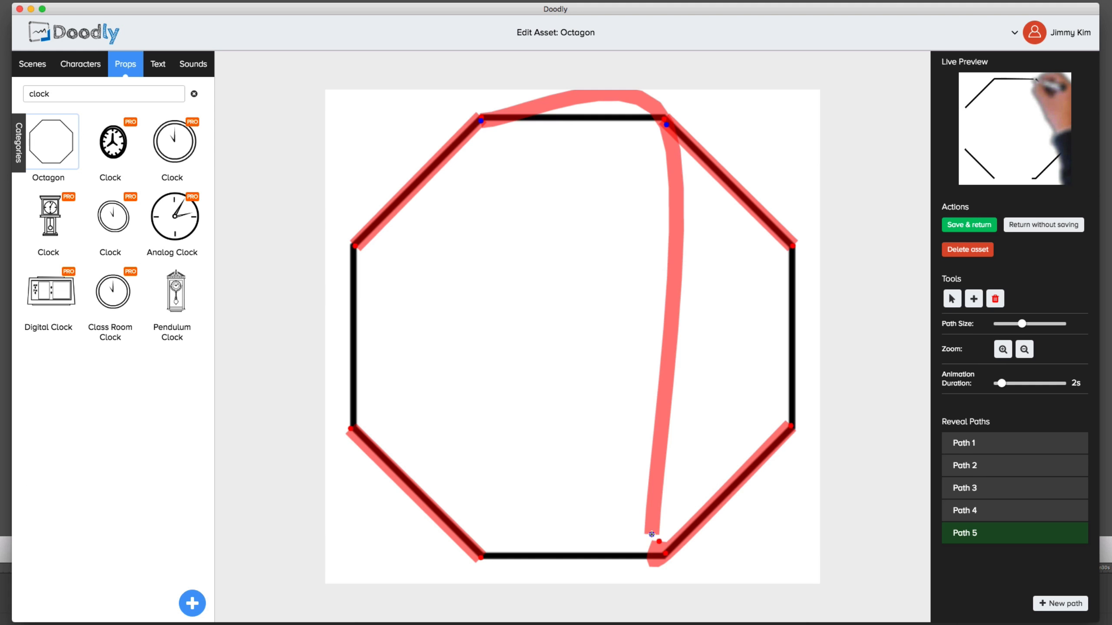
left_click(471, 557)
left_click(597, 546)
left_click(617, 549)
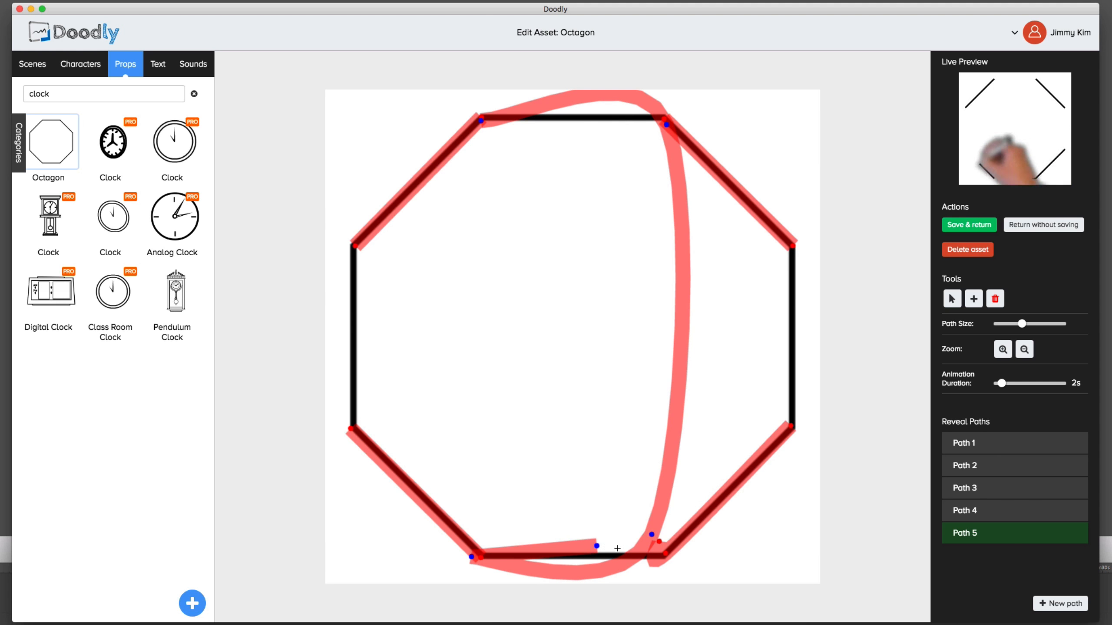
- Extend Path 5 through the octagon's interior to the left vertical edge and trace that edge downward with closely spaced points
left_click(609, 387)
left_click(589, 240)
left_click(514, 207)
left_click(379, 266)
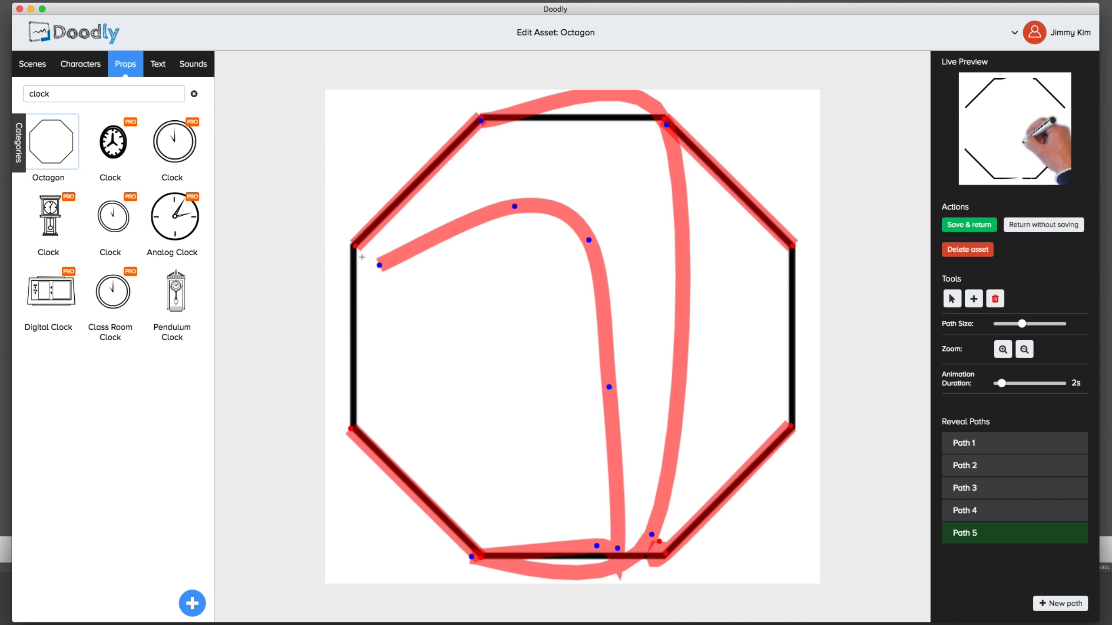
left_click(363, 258)
left_click(351, 289)
left_click(353, 332)
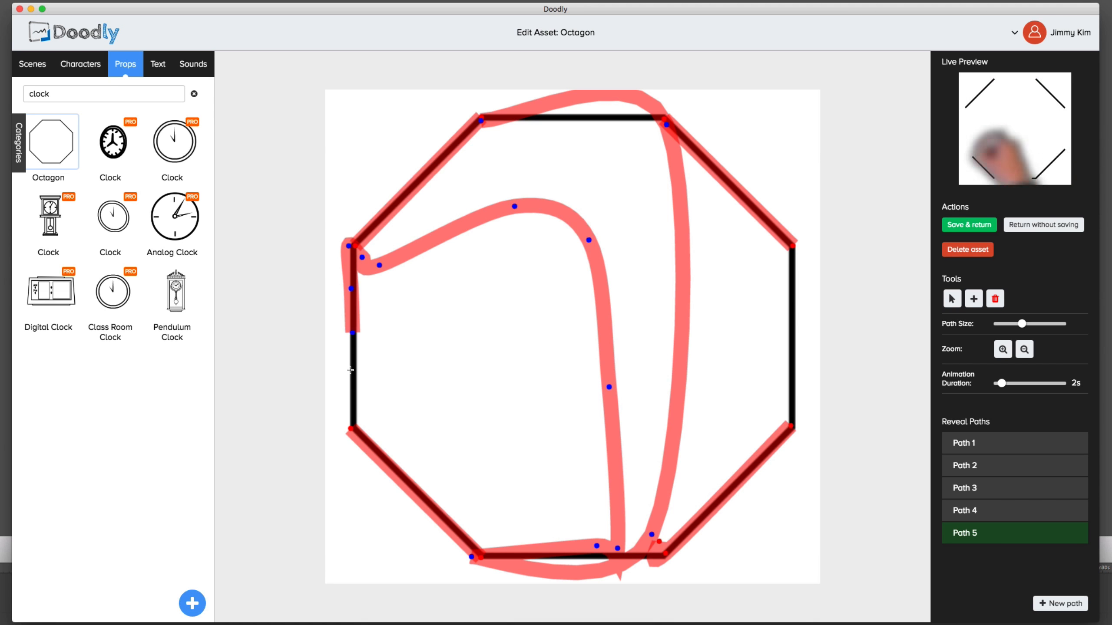
left_click(350, 371)
left_click(352, 403)
left_click(352, 417)
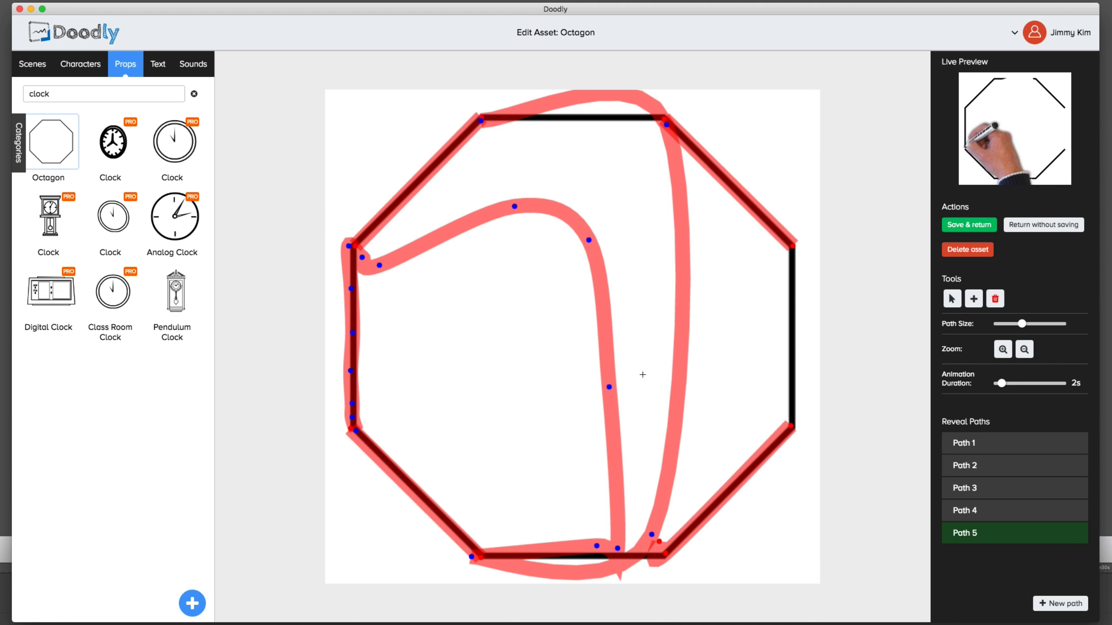
- Extend Path 5 across to the right vertical edge and trace that edge downward with closely spaced points
left_click(792, 253)
left_click(789, 274)
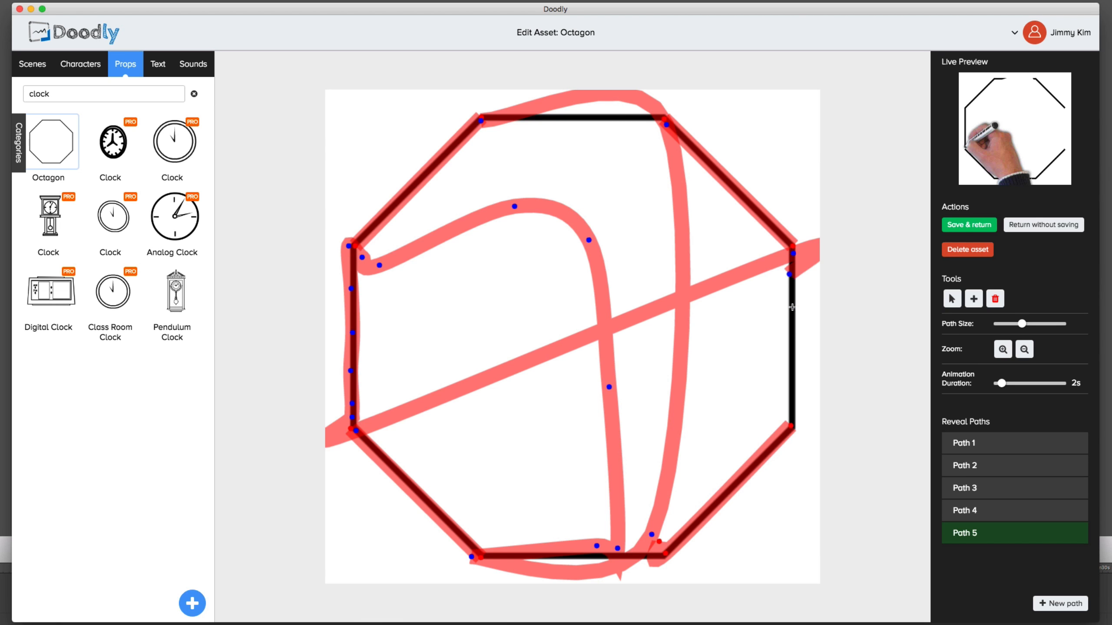
left_click(792, 312)
left_click(792, 340)
left_click(790, 362)
left_click(789, 380)
left_click(790, 402)
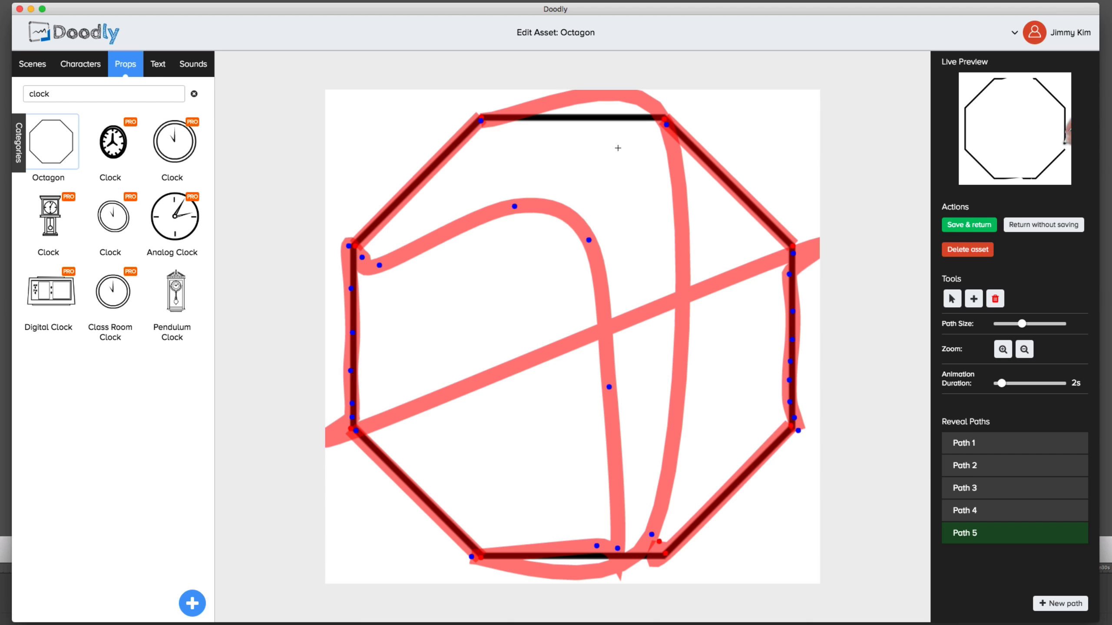
- Extend Path 5 back to the octagon's top edge and trace over that edge to its right corner
left_click(609, 124)
left_click(601, 119)
left_click(559, 119)
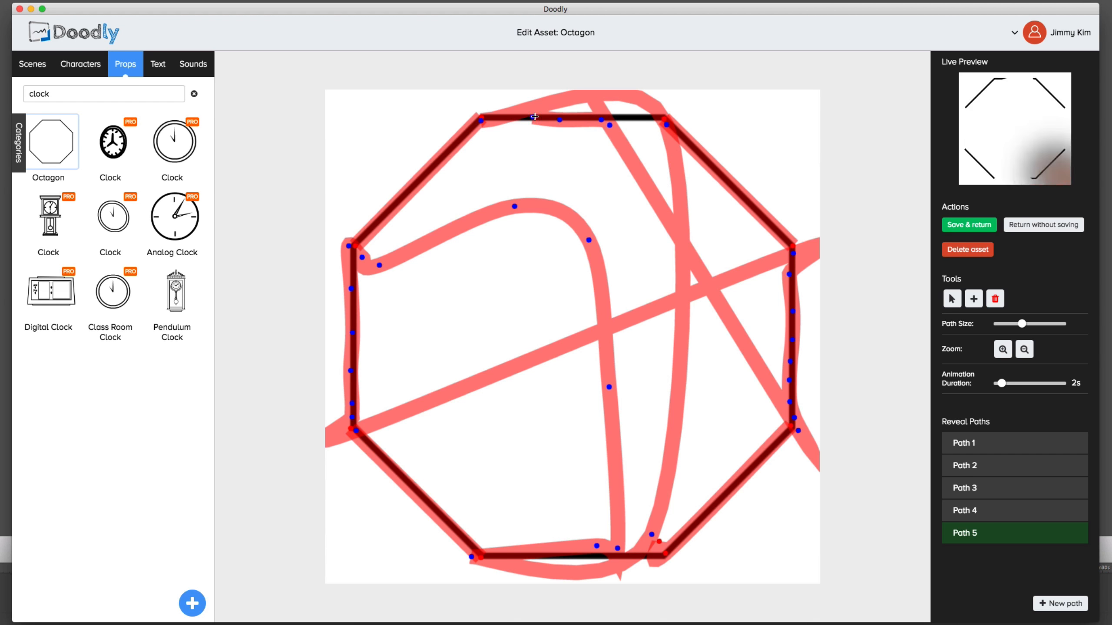
left_click(658, 114)
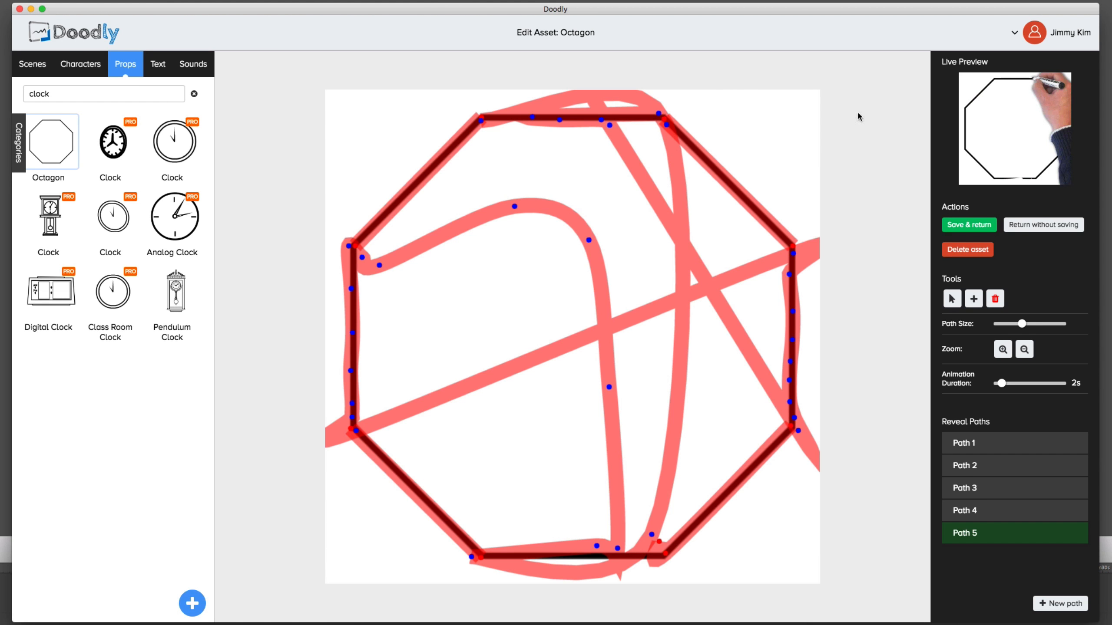
- Set the octagon's animation duration to 19s, check the drawing animation in the enlarged live preview, and save the asset
left_click(1000, 101)
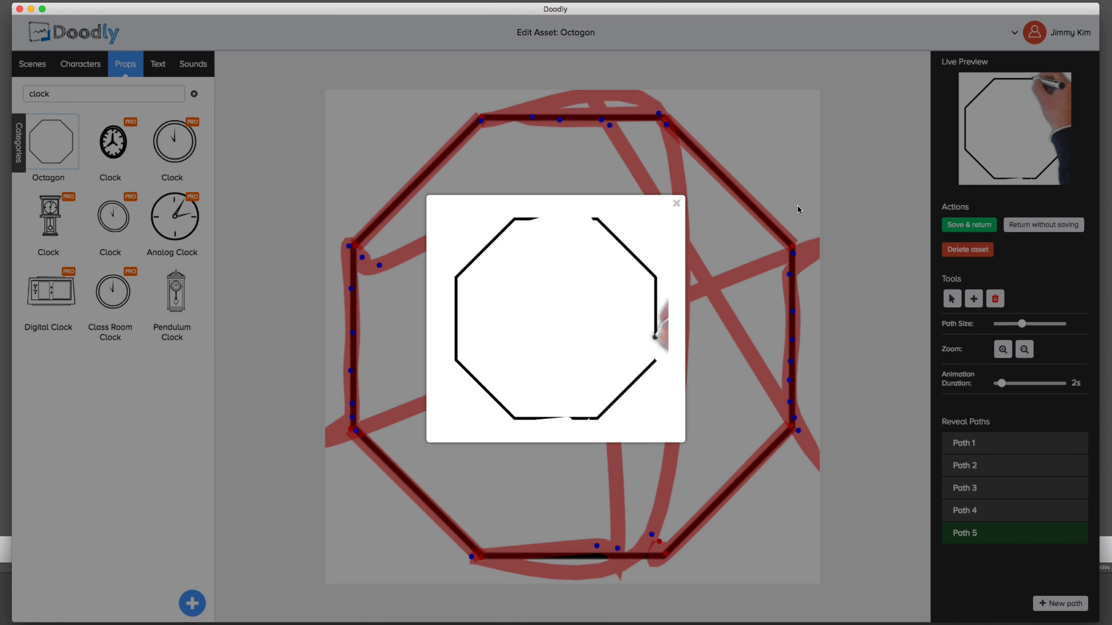
left_click(839, 242)
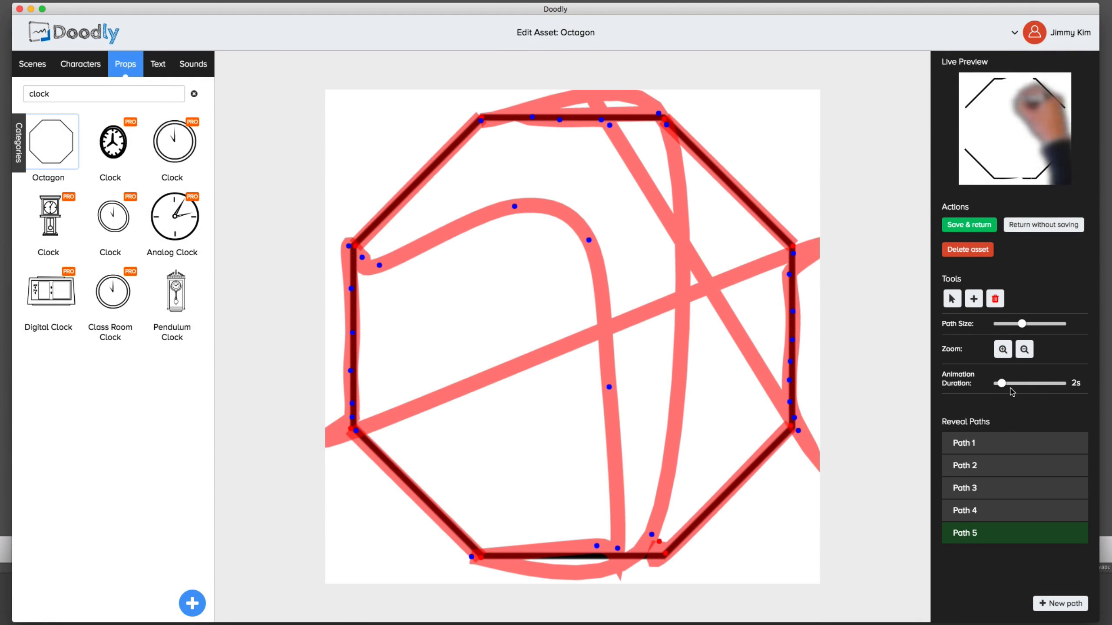
left_click_drag(1001, 384, 1039, 385)
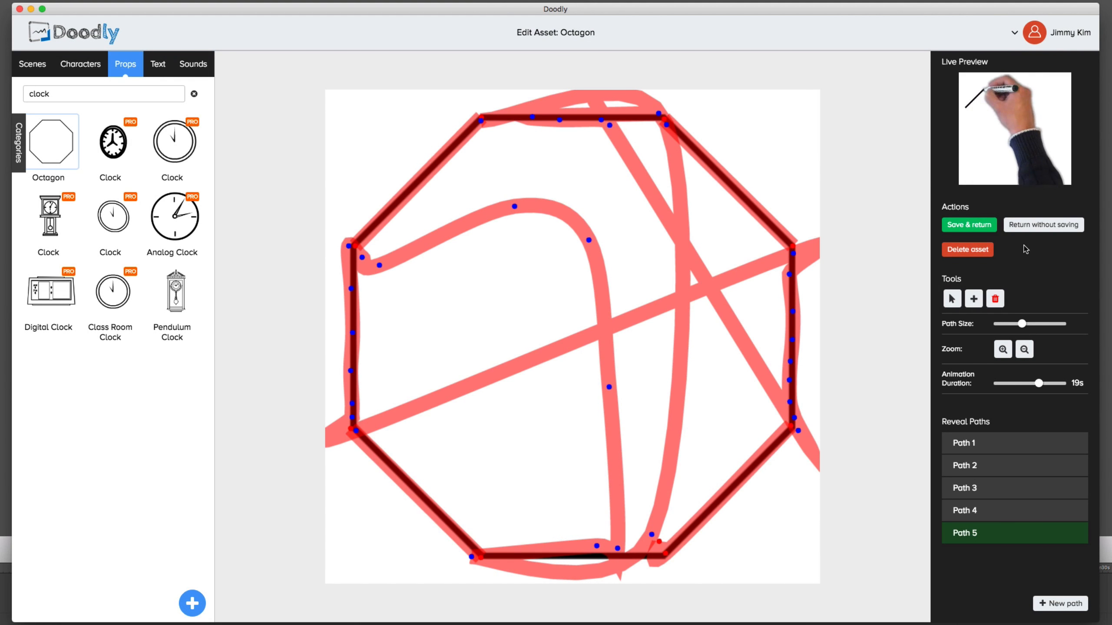
left_click(1043, 185)
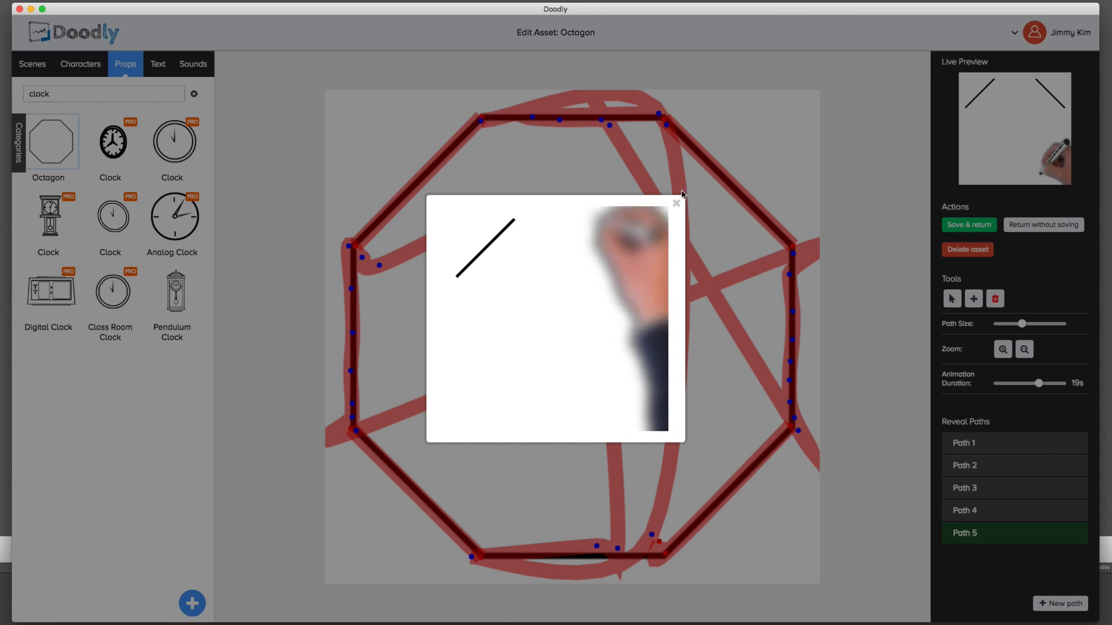
left_click(676, 202)
left_click(969, 225)
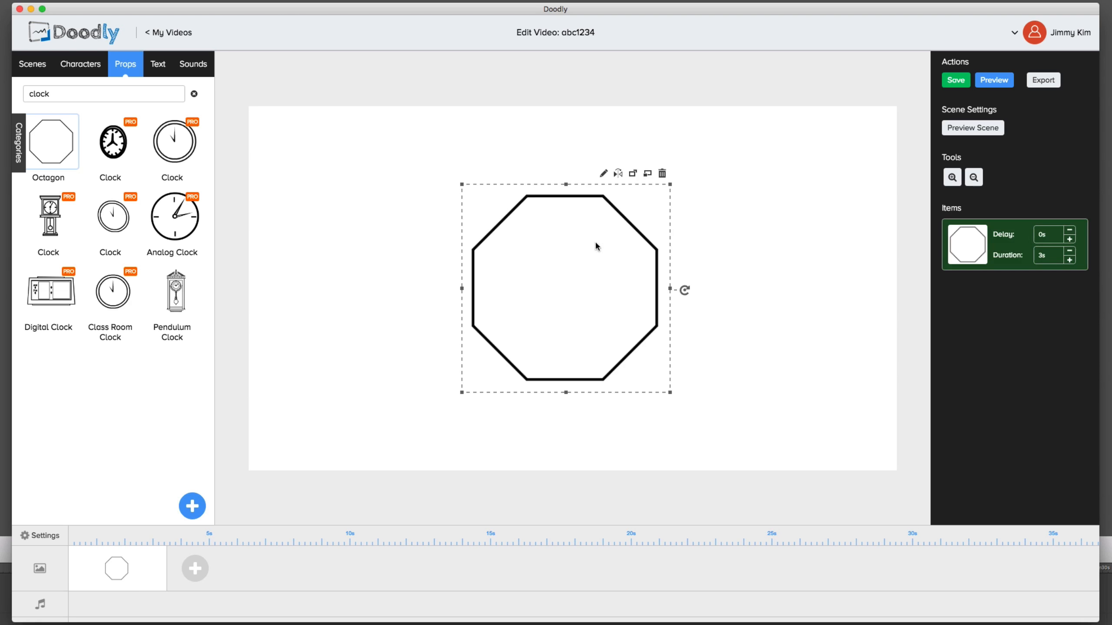
- Remove the octagon from the scene
left_click(773, 207)
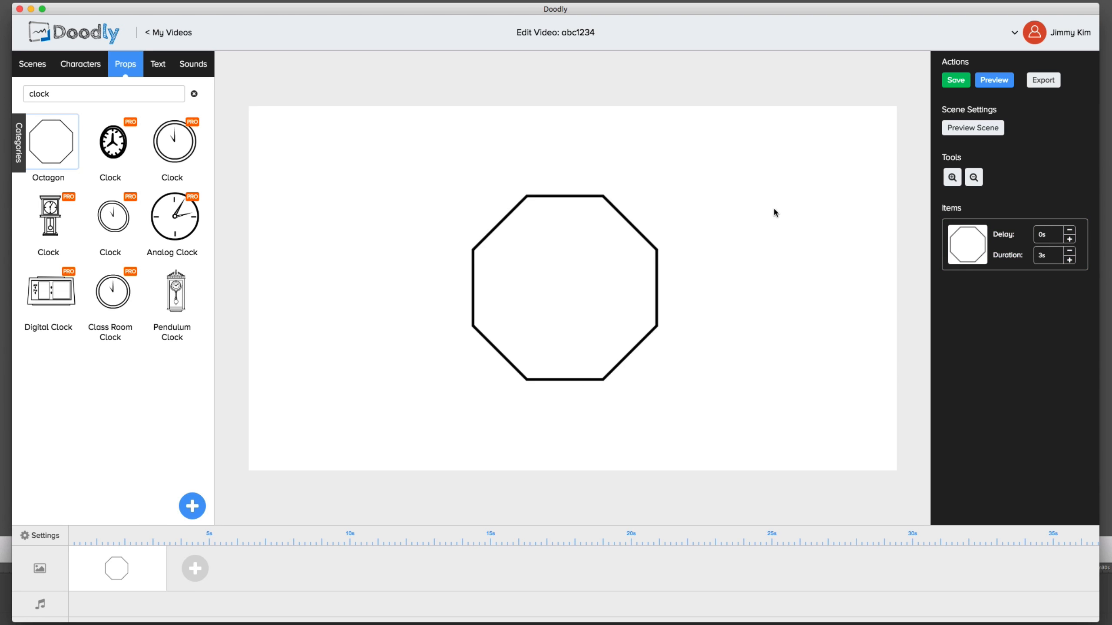
left_click(633, 227)
left_click(663, 174)
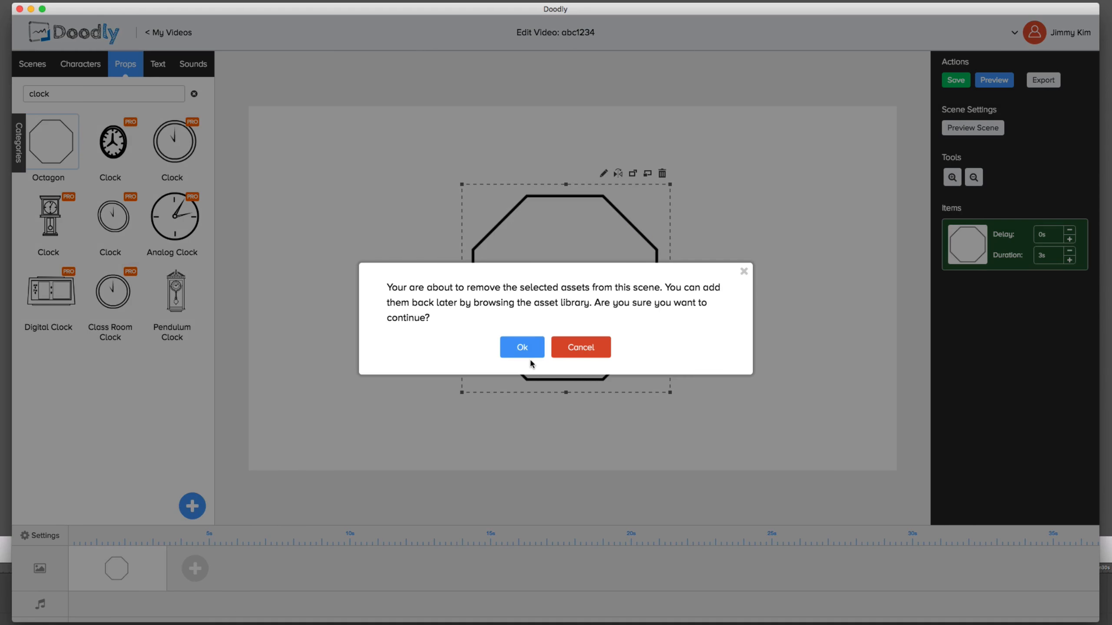
left_click(525, 348)
- Clear the clock search and look through the full props library
double_click(57, 93)
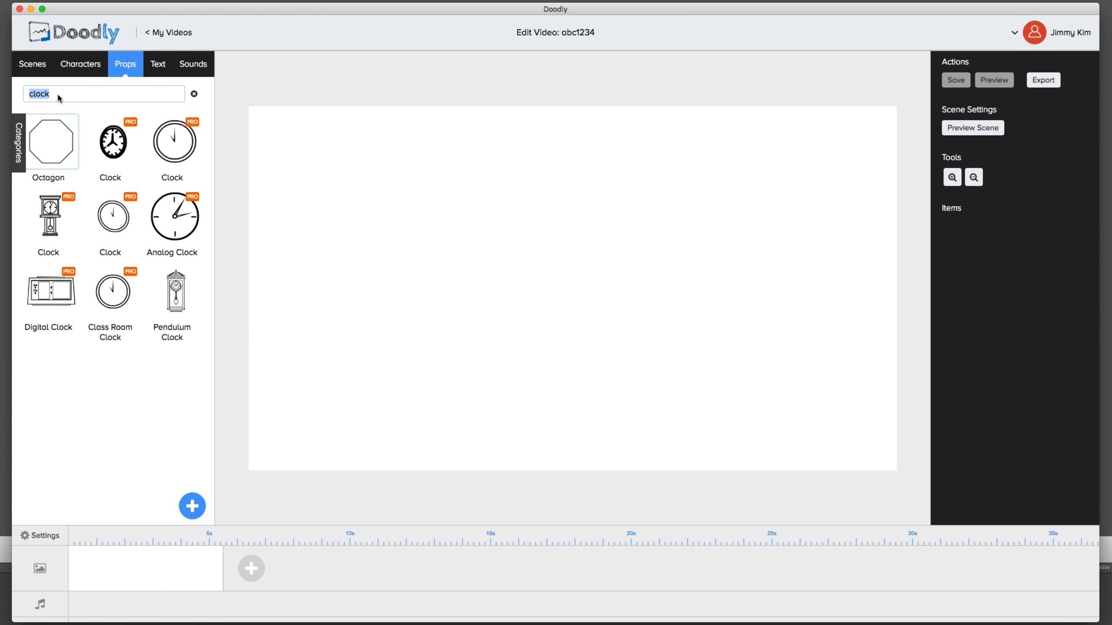
key("BackSpace")
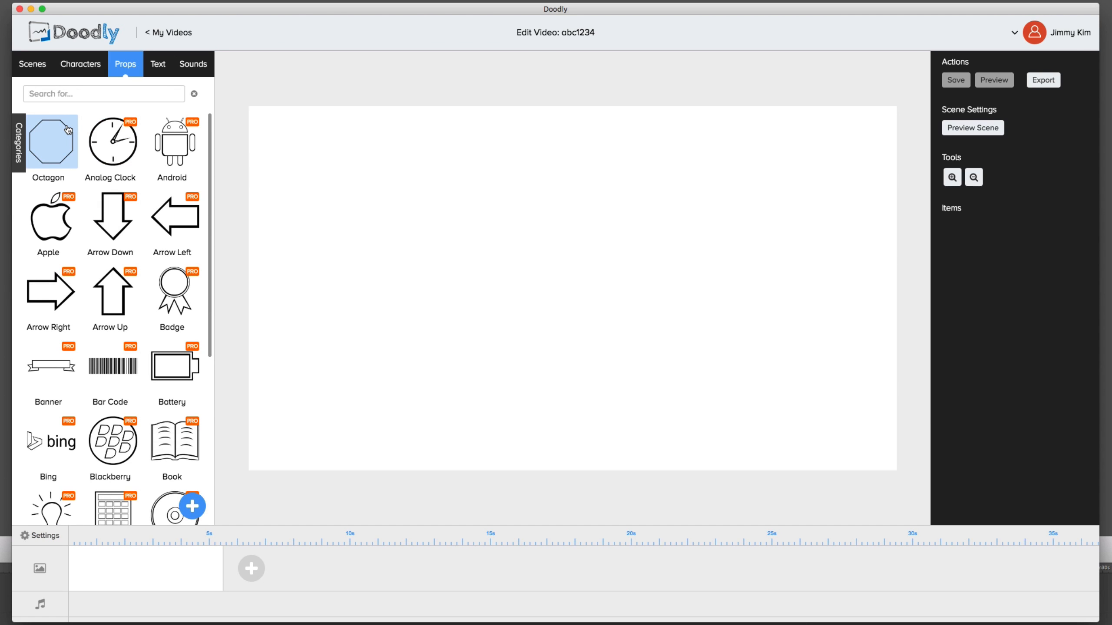
scroll(110, 232, "down", 3)
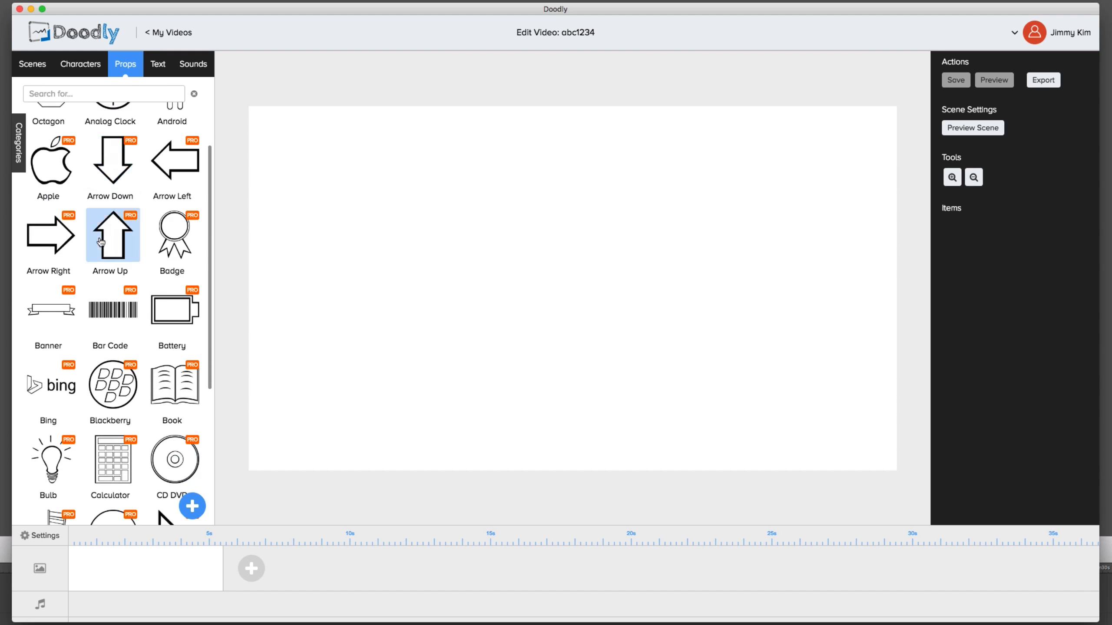
scroll(101, 245, "up", 3)
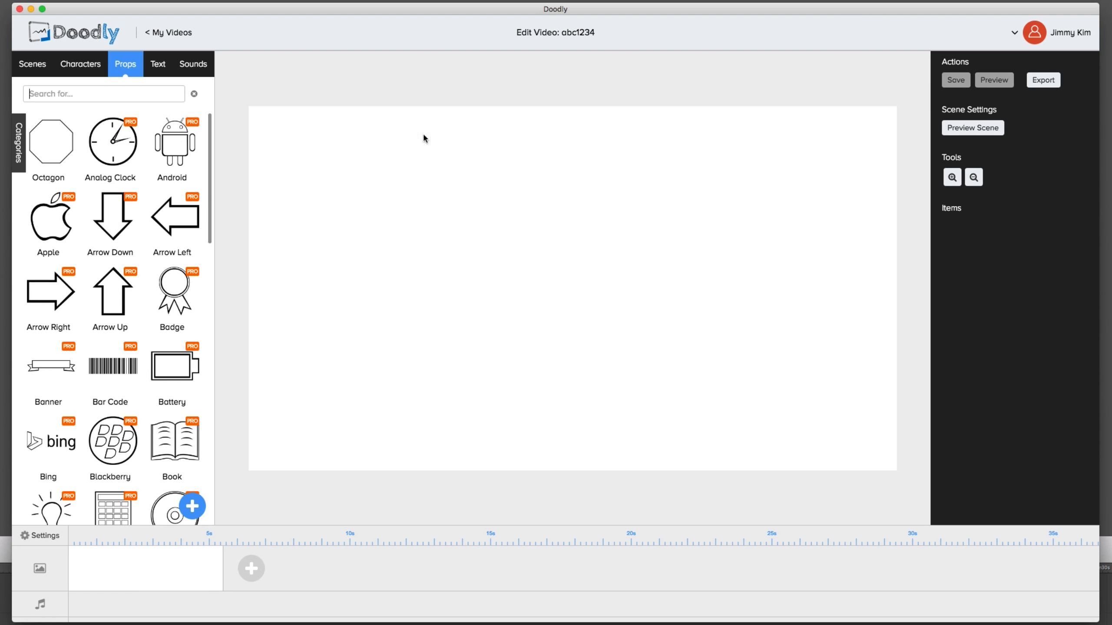
- Place the ready-made bedroom scene on the empty canvas and show the sound library
left_click(101, 66)
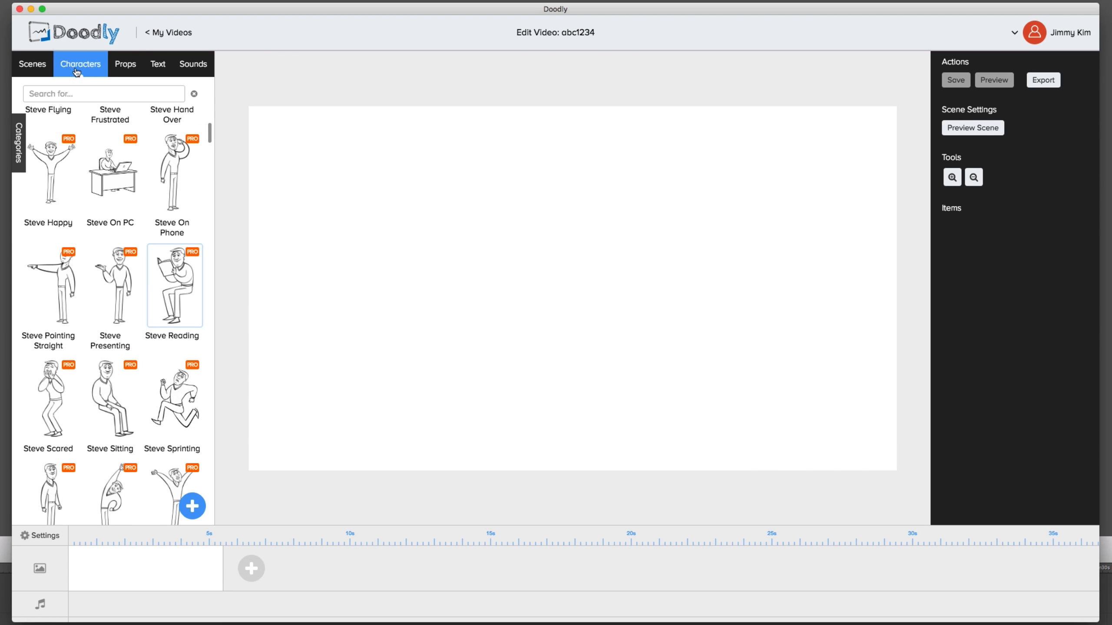
left_click(19, 68)
left_click_drag(135, 151, 779, 220)
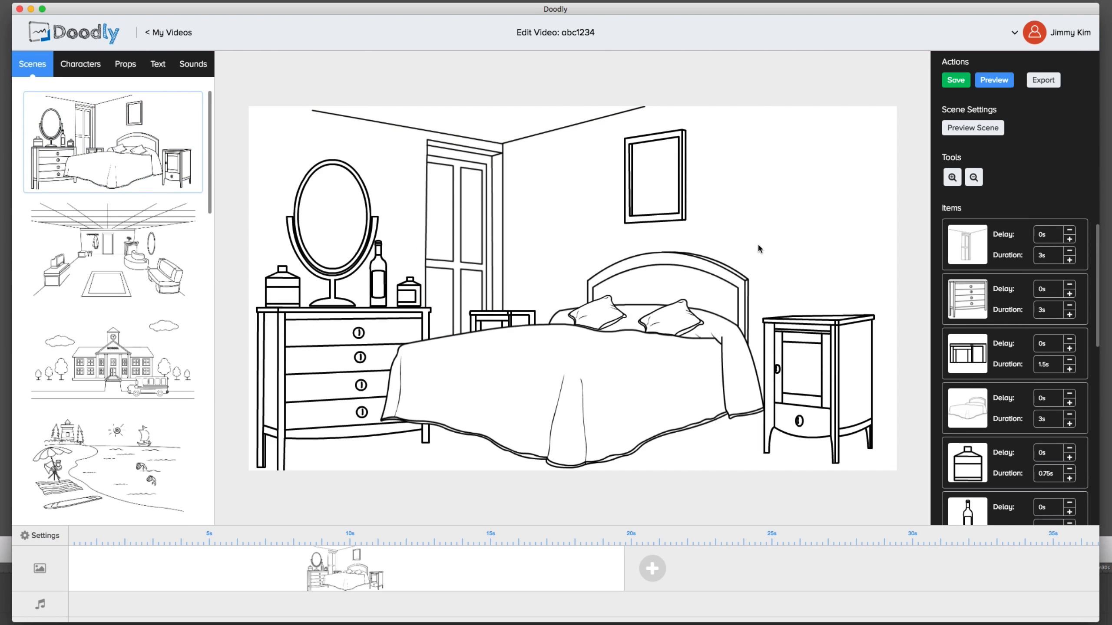
left_click(192, 63)
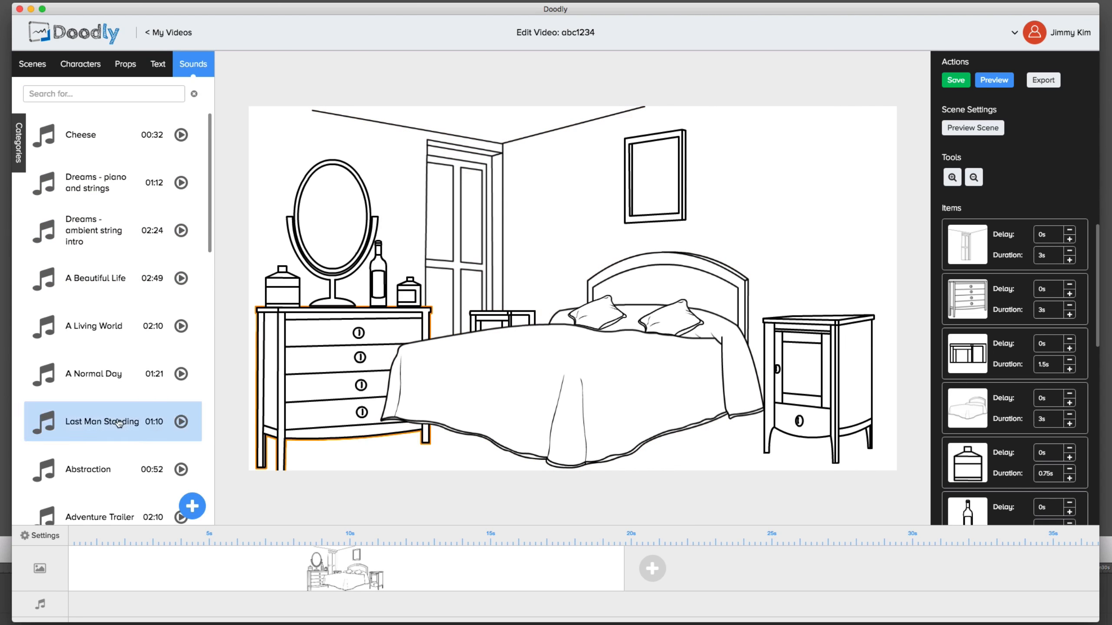
- Examine the resolution, FPS and quality choices in the video export settings, and leave without exporting
left_click(1044, 81)
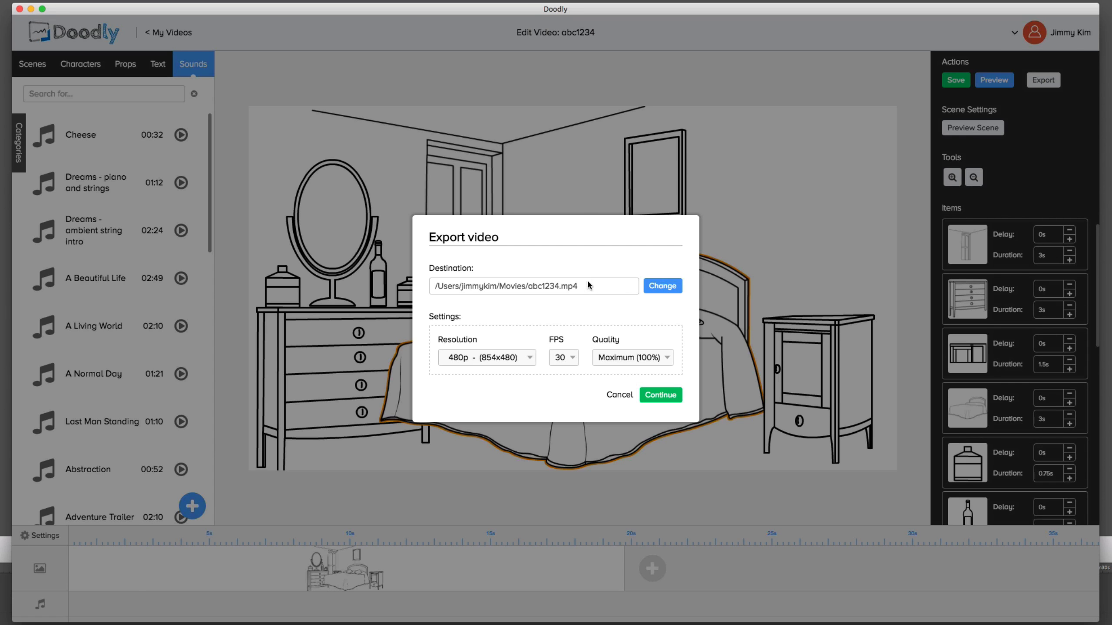
left_click(527, 358)
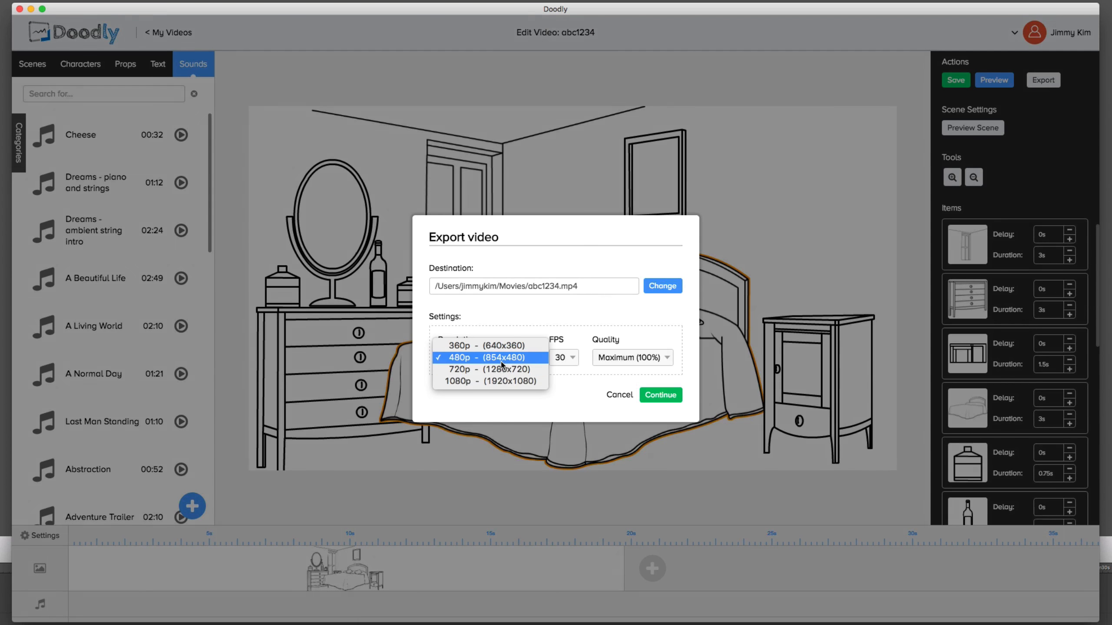
left_click(570, 346)
left_click(527, 357)
left_click(562, 318)
left_click(566, 358)
left_click(623, 320)
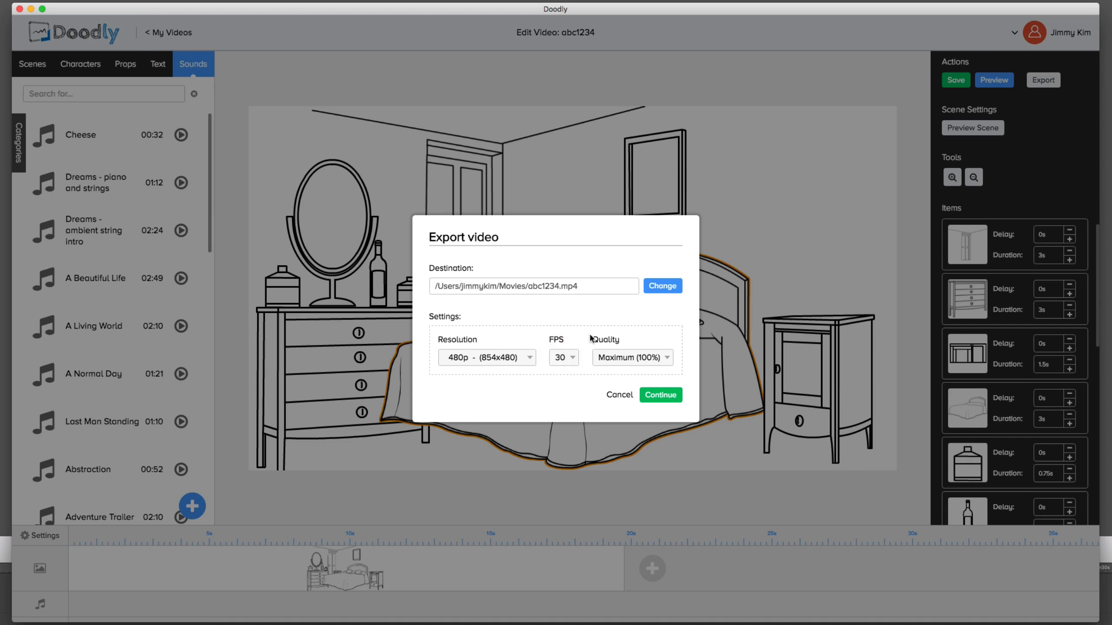
left_click(568, 359)
left_click(558, 303)
left_click(507, 355)
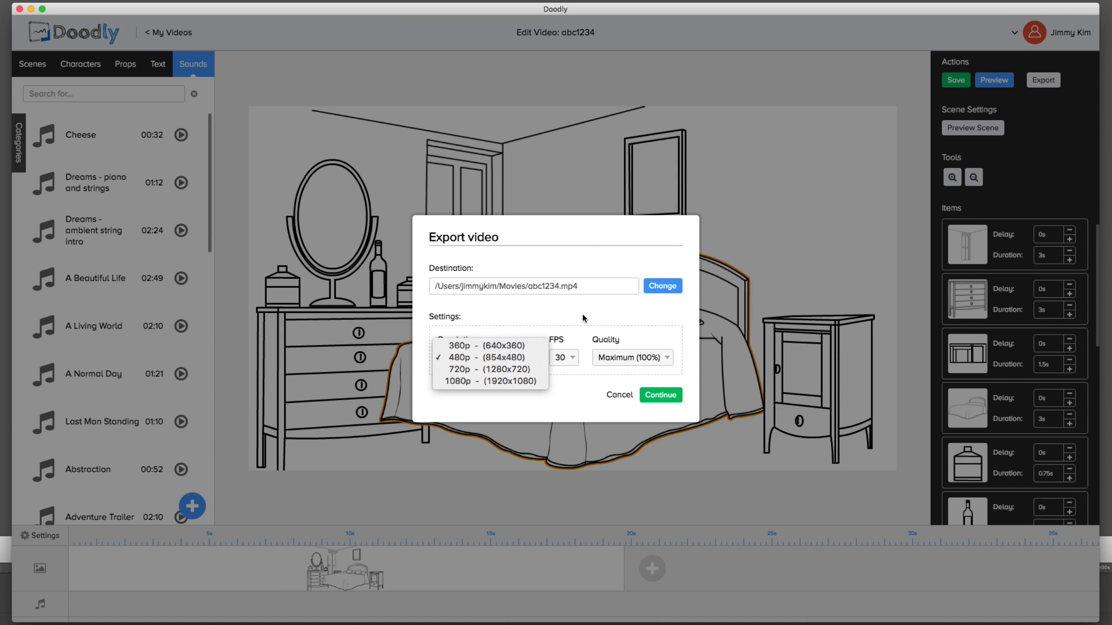
left_click(582, 314)
left_click(620, 354)
left_click(561, 300)
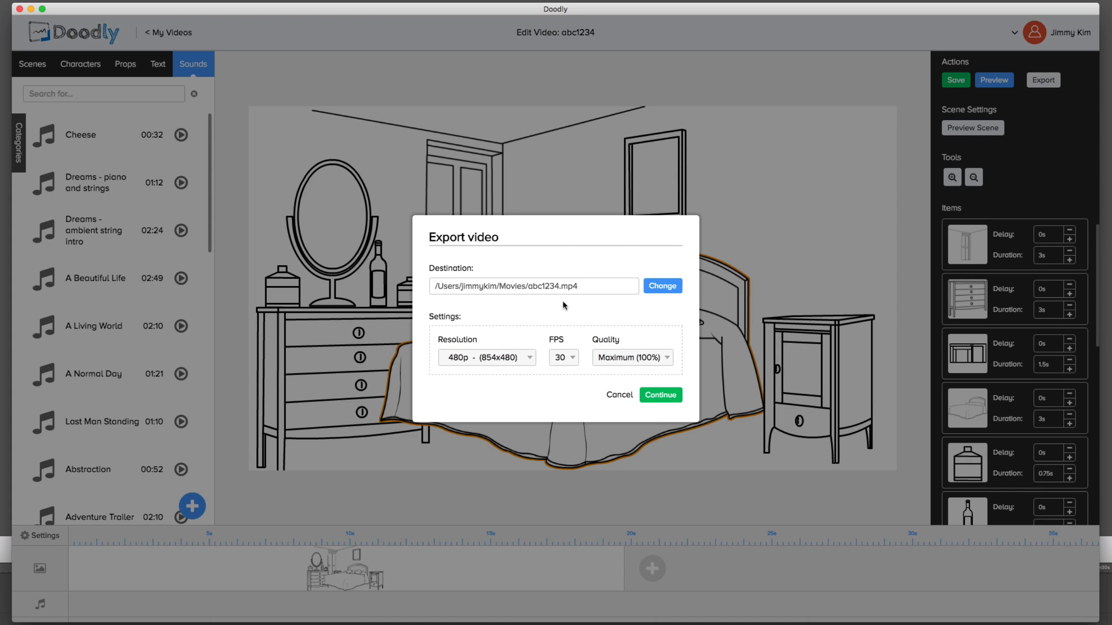
left_click(617, 395)
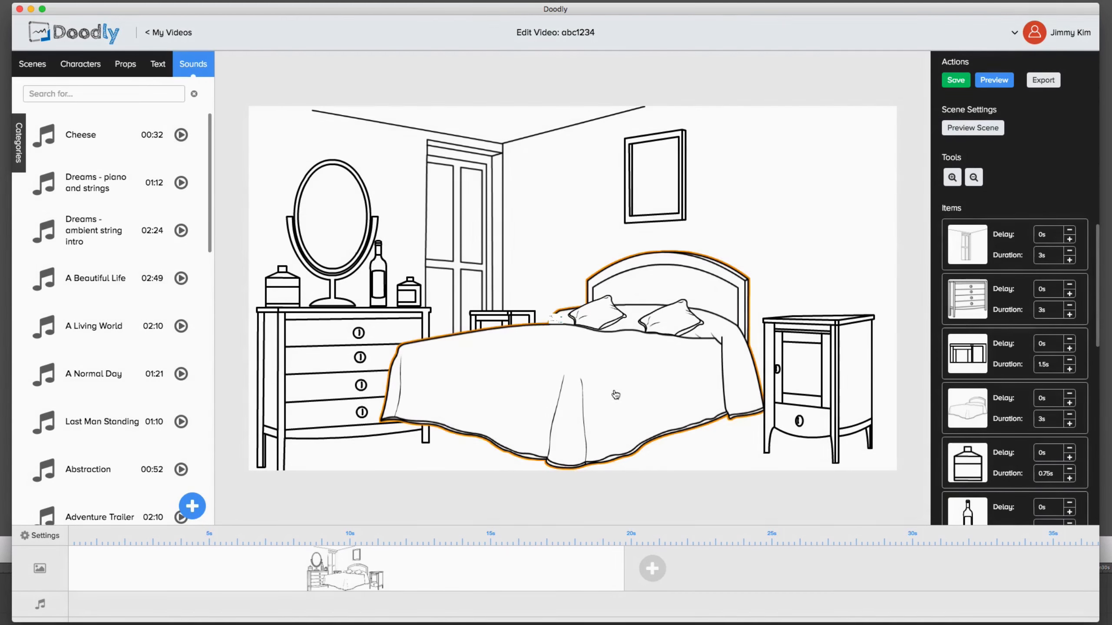
- Switch the video style to Blackboard in the video settings and save
left_click(36, 541)
left_click(578, 263)
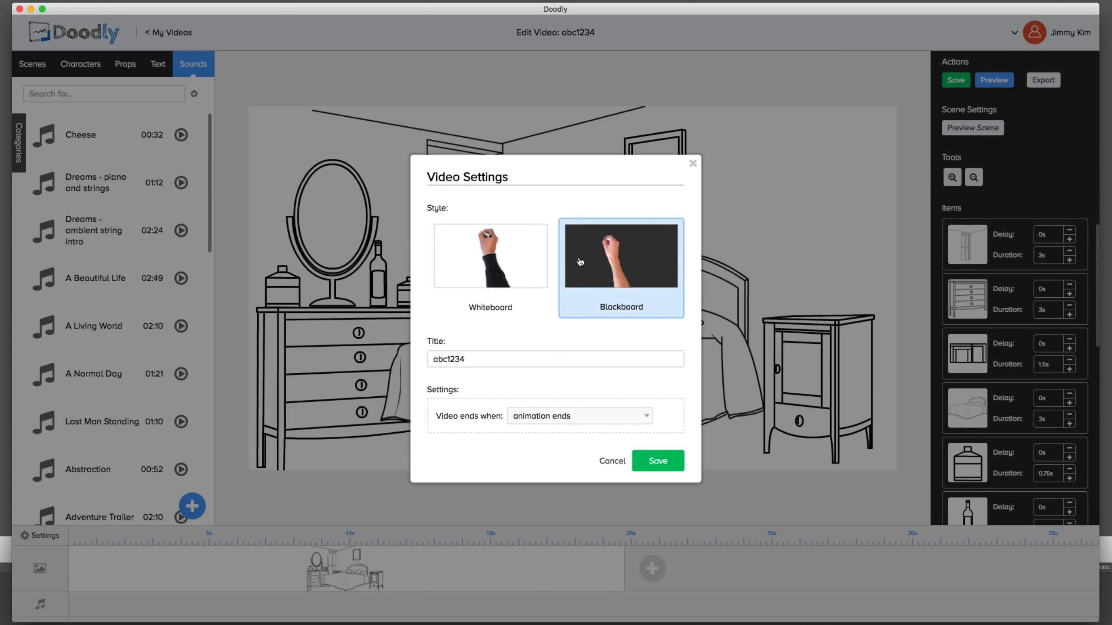
left_click(678, 471)
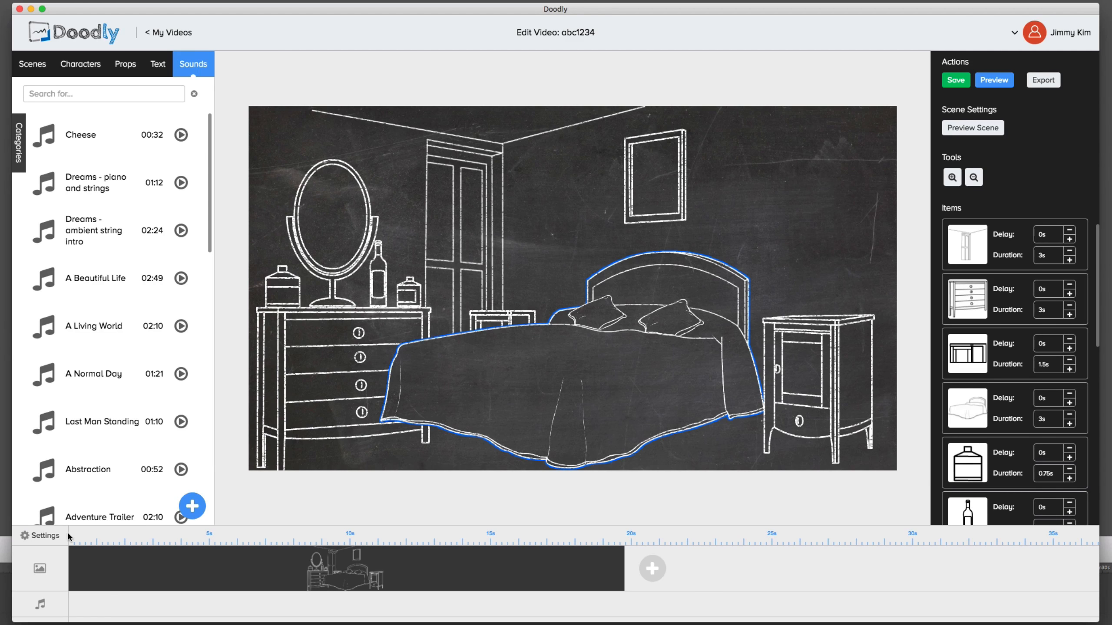
- Set the video style to Whiteboard with the video ending when the animation ends, and save the settings
left_click(50, 535)
left_click(495, 275)
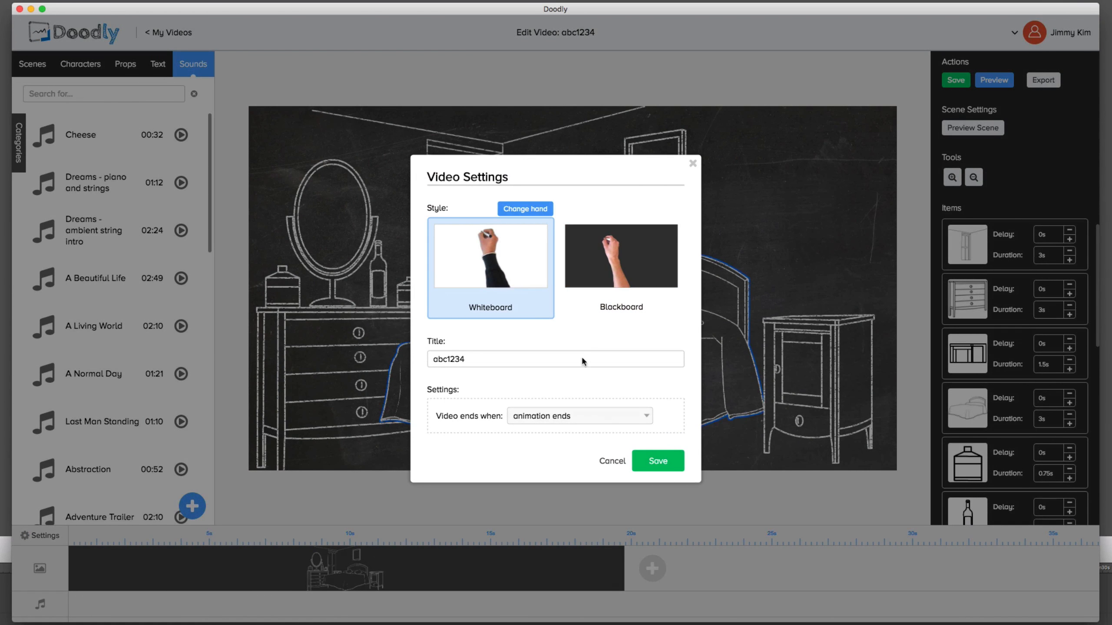
left_click(598, 419)
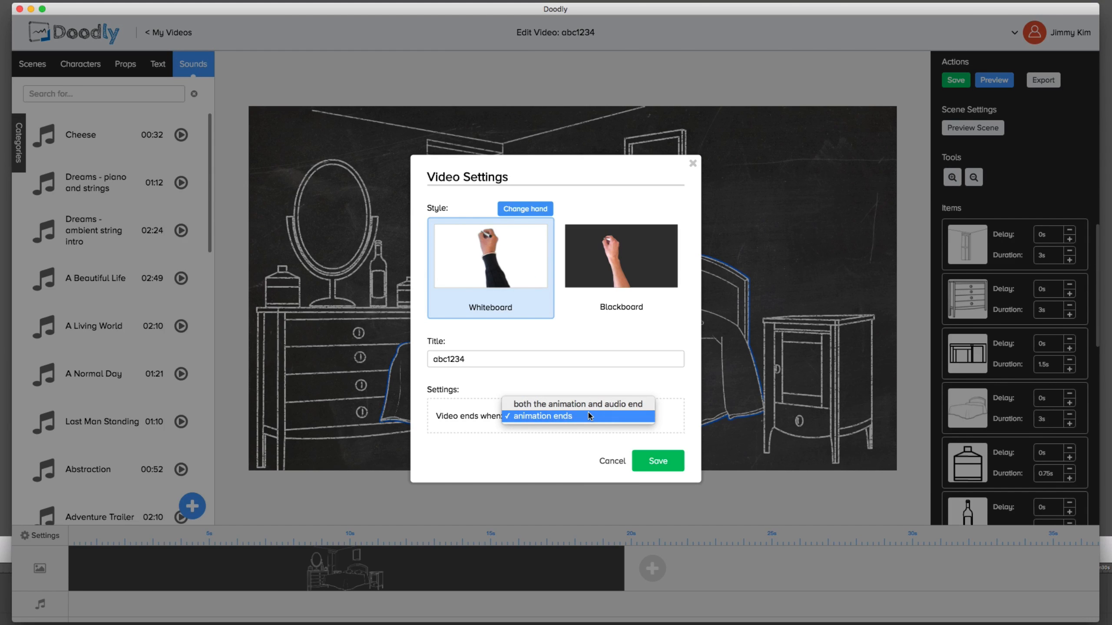
left_click(589, 416)
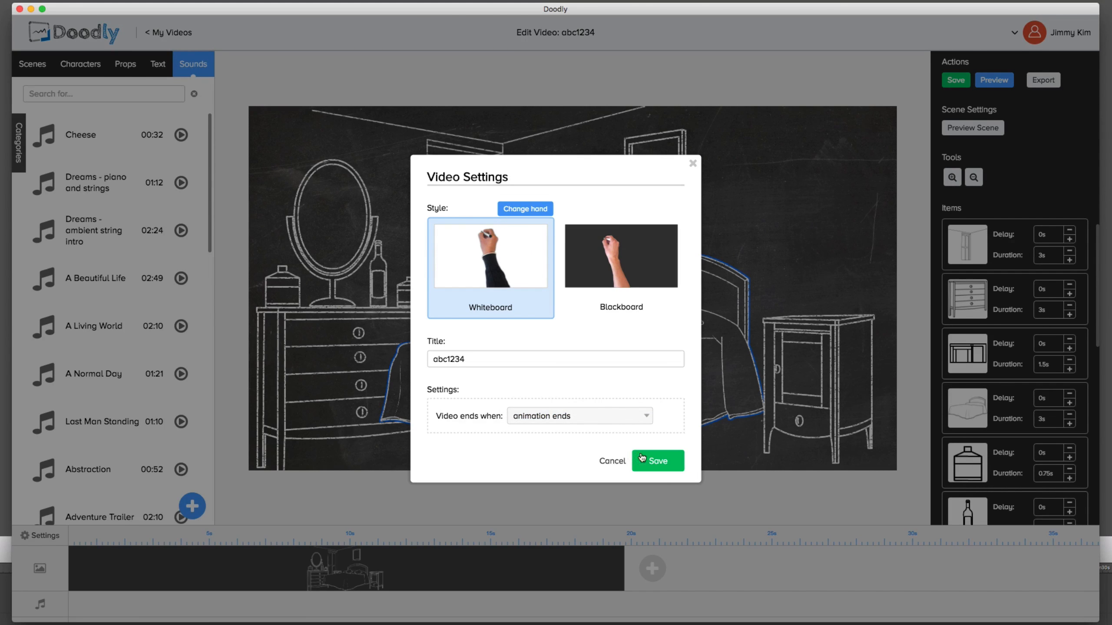
left_click(658, 461)
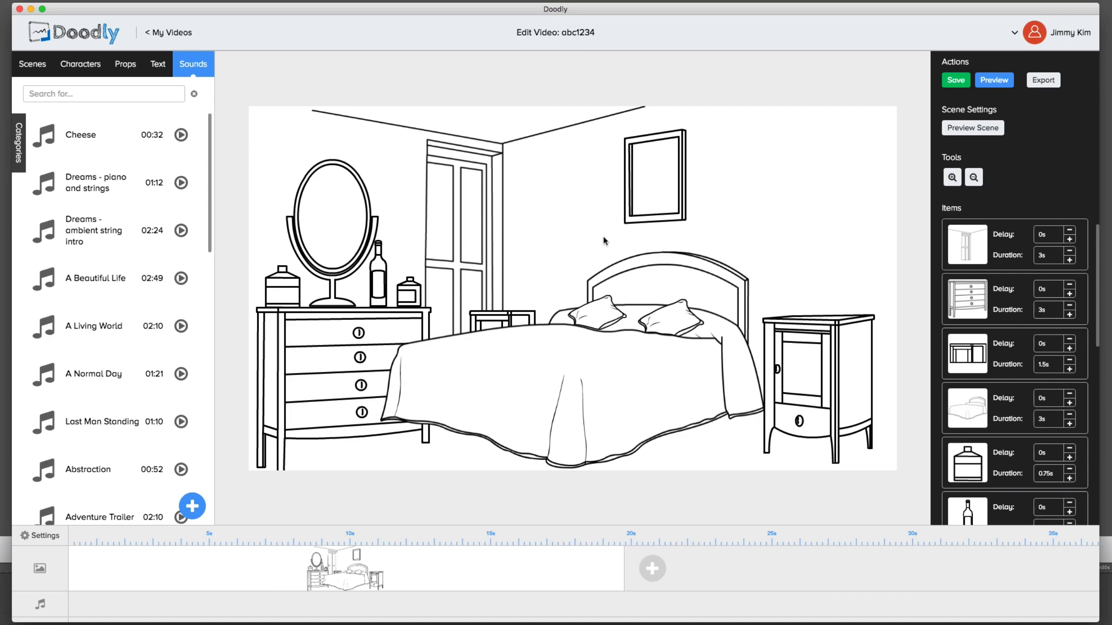
- Look over the placeholder text styles and the scene library, and play the preview of the bedroom video
left_click(158, 65)
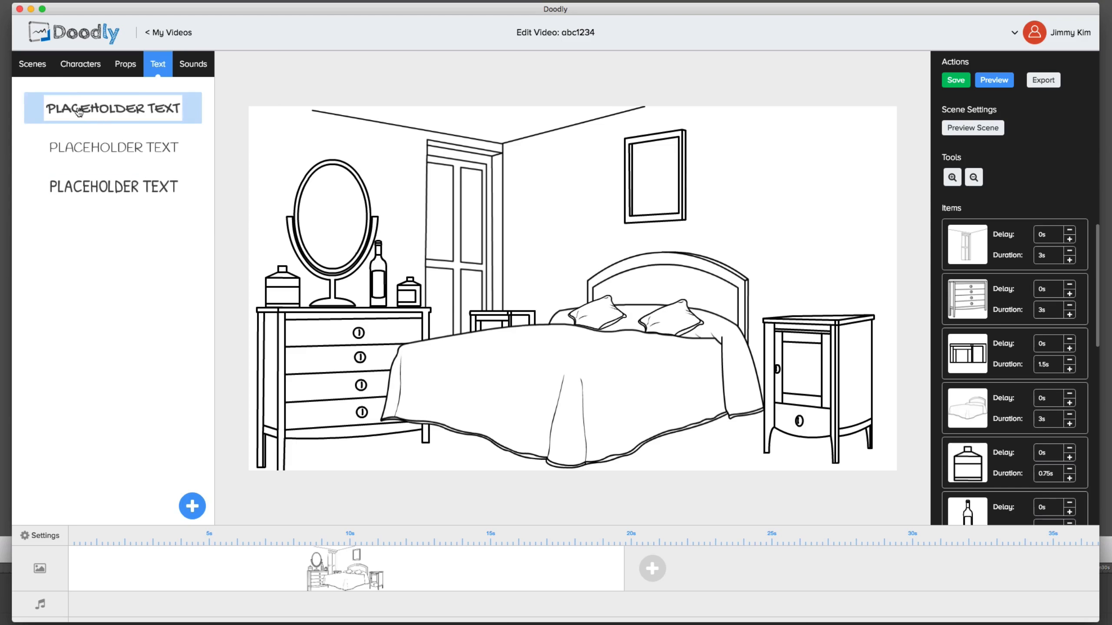
left_click(33, 64)
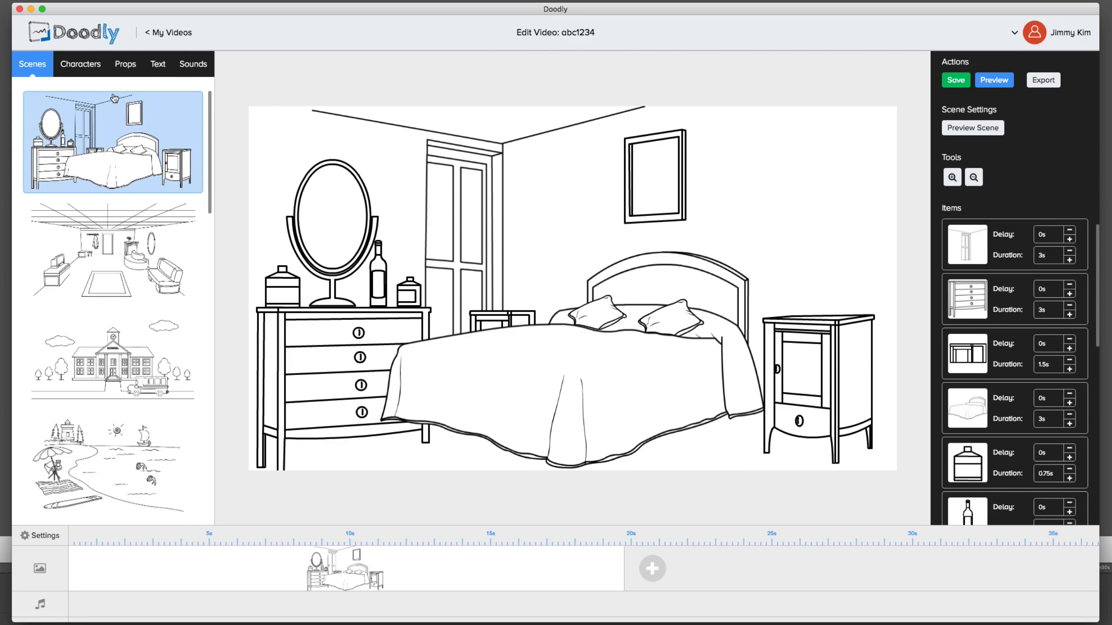
left_click(990, 81)
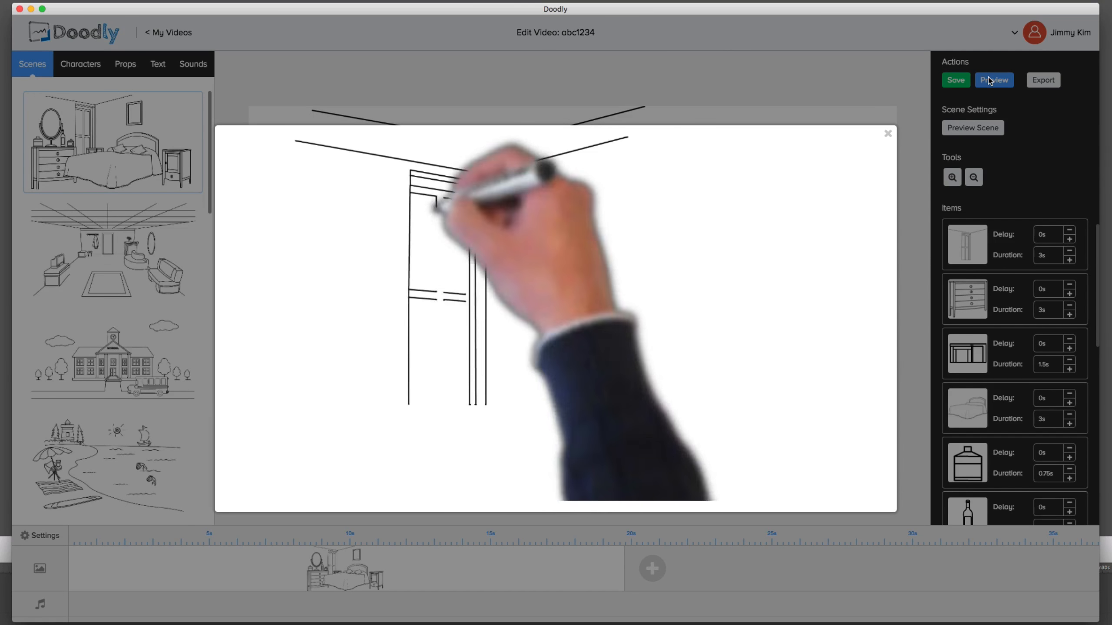